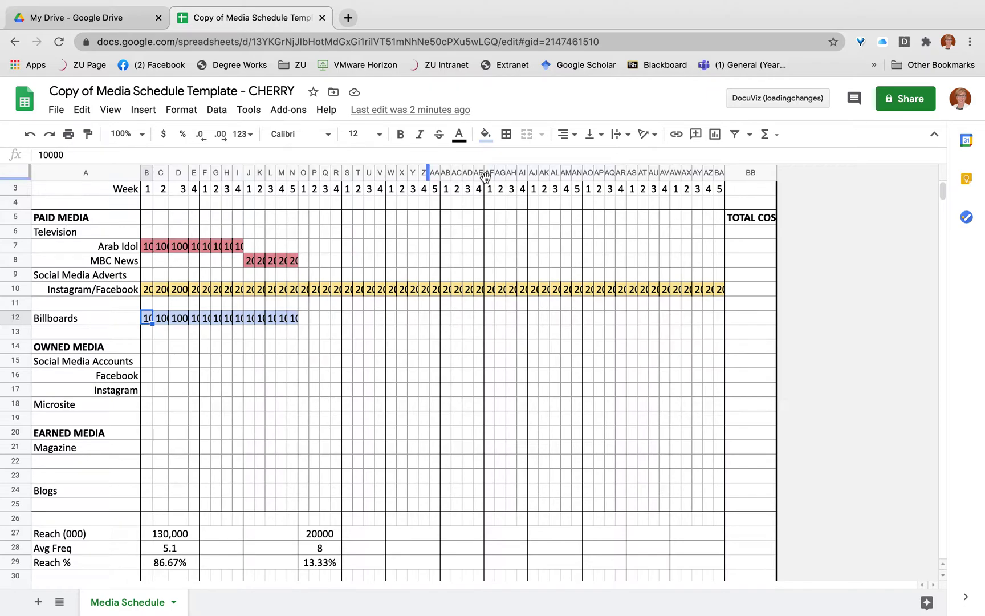
- Italicize the Arab Idol and MBC News labels in A7:A8
scroll(673, 266, down, 1)
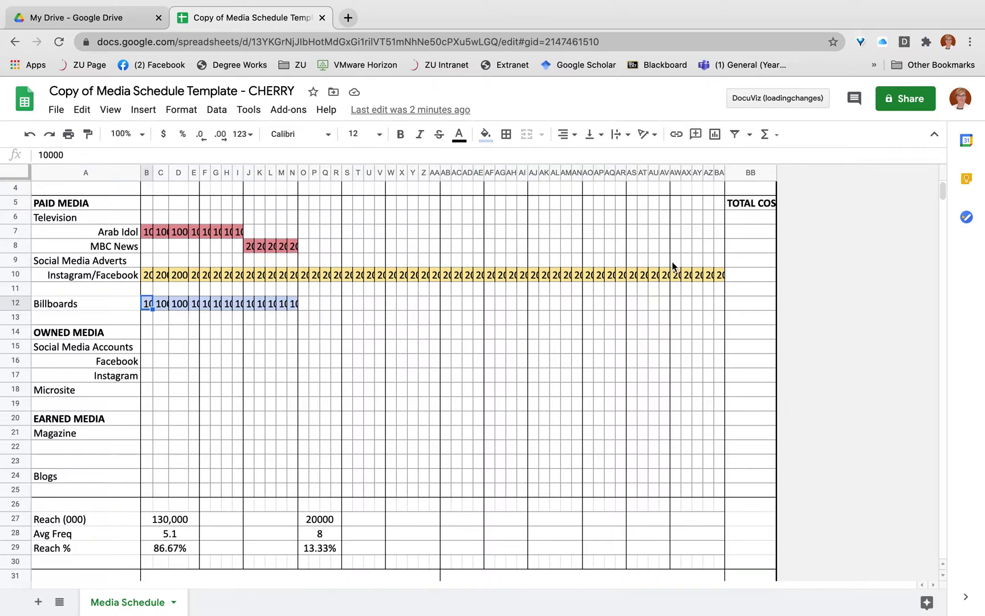
scroll(673, 266, up, 2)
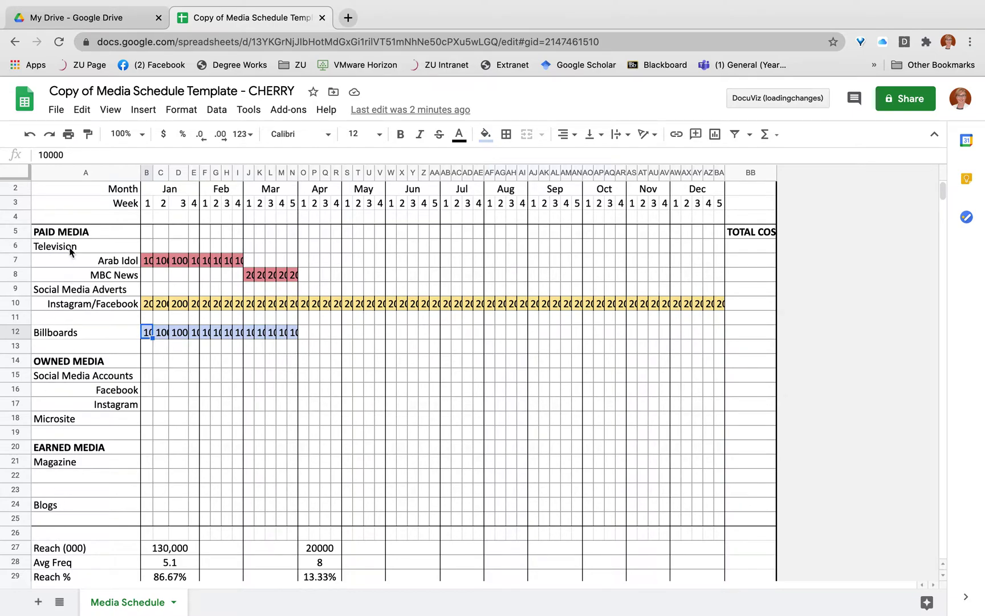
click(101, 260)
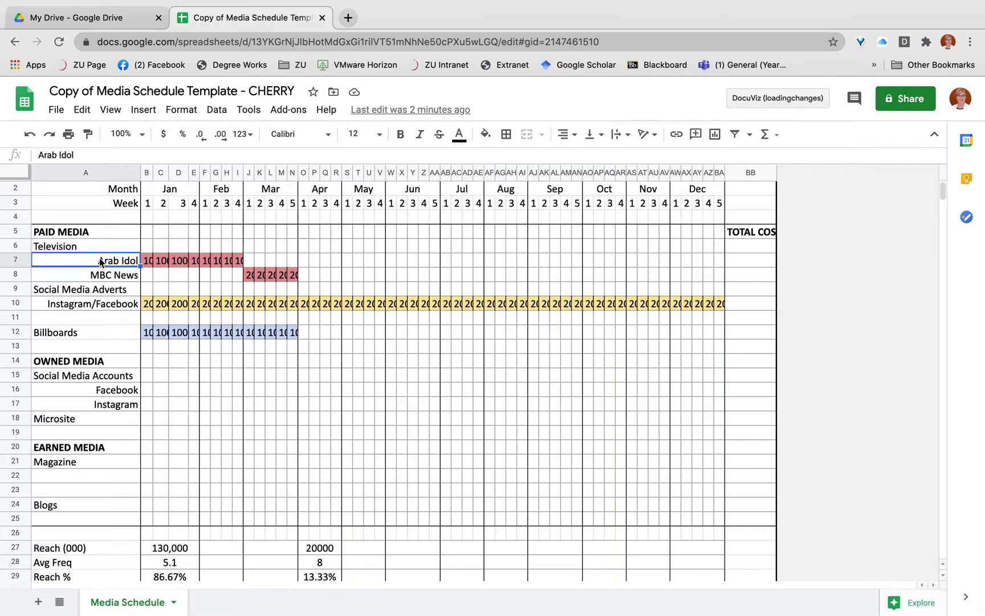
key(shift+Down)
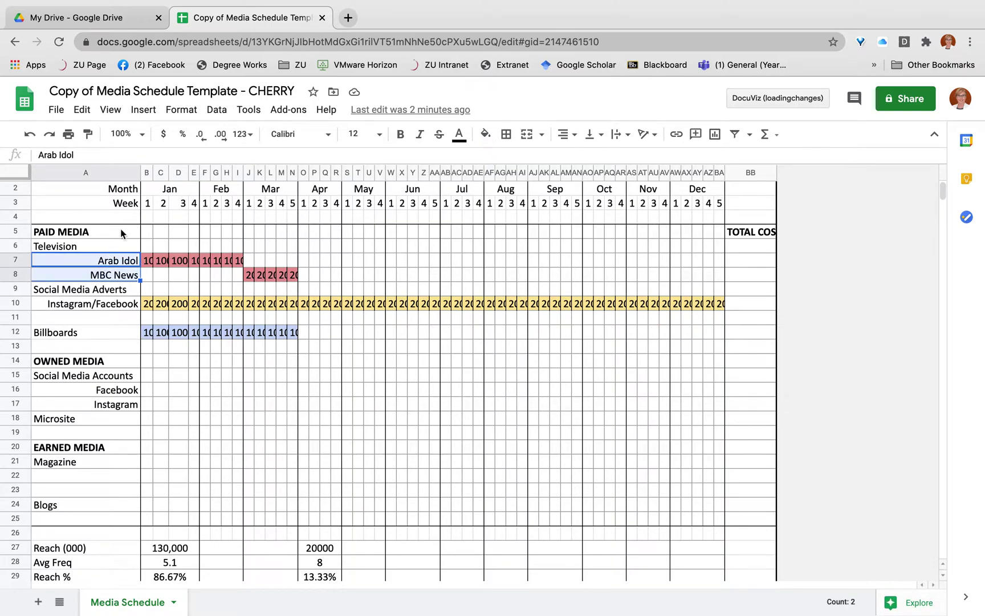
click(419, 134)
- Italicize the Instagram/Facebook label in A10, leaving Billboards plain
click(121, 308)
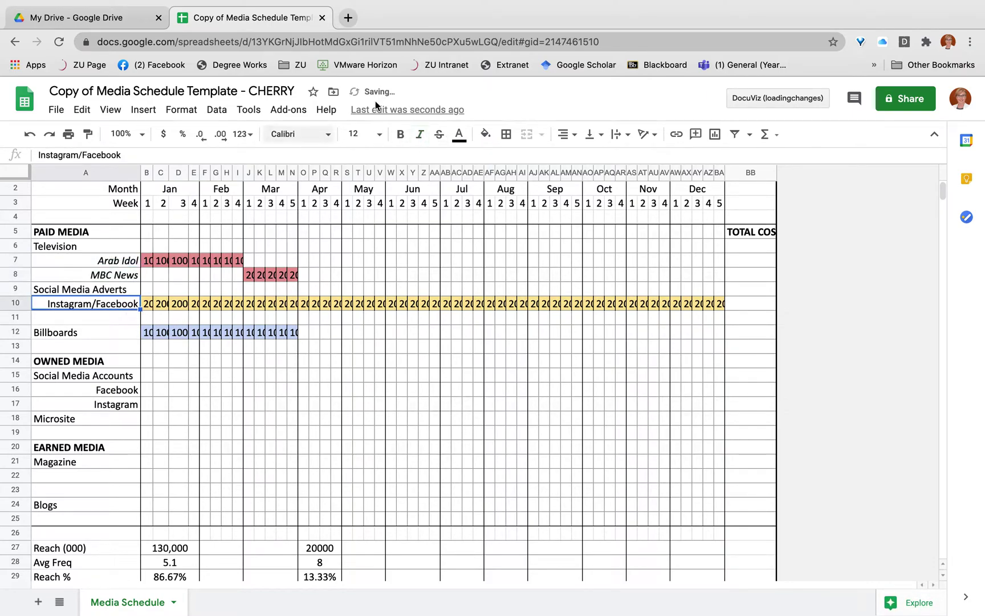
click(421, 134)
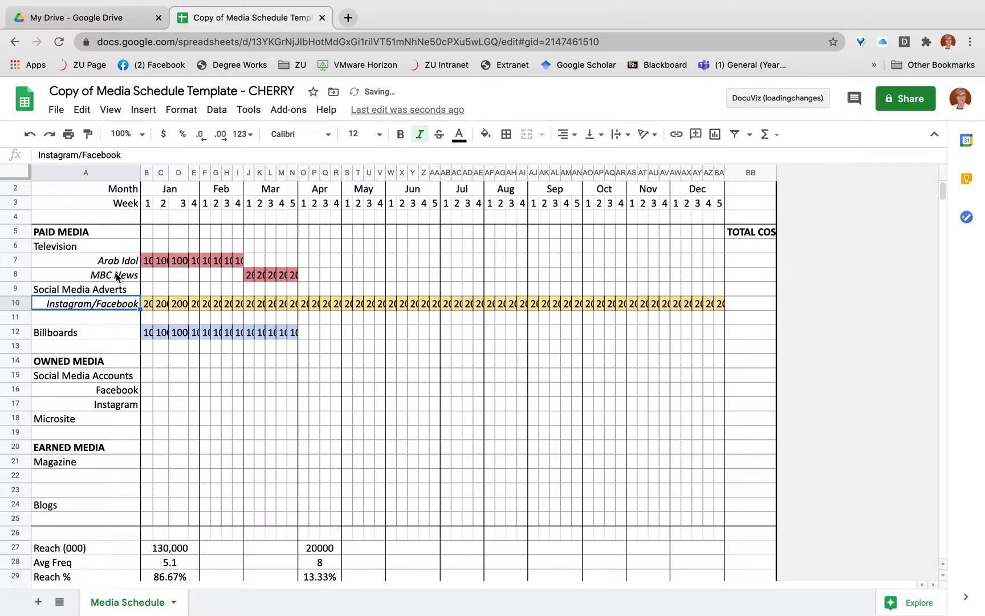
click(104, 334)
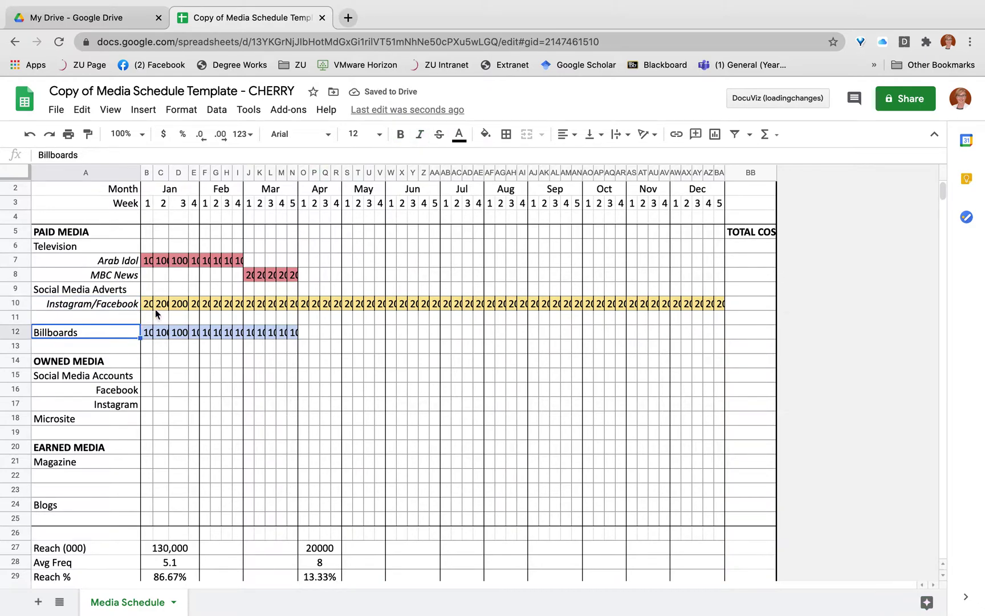
click(147, 261)
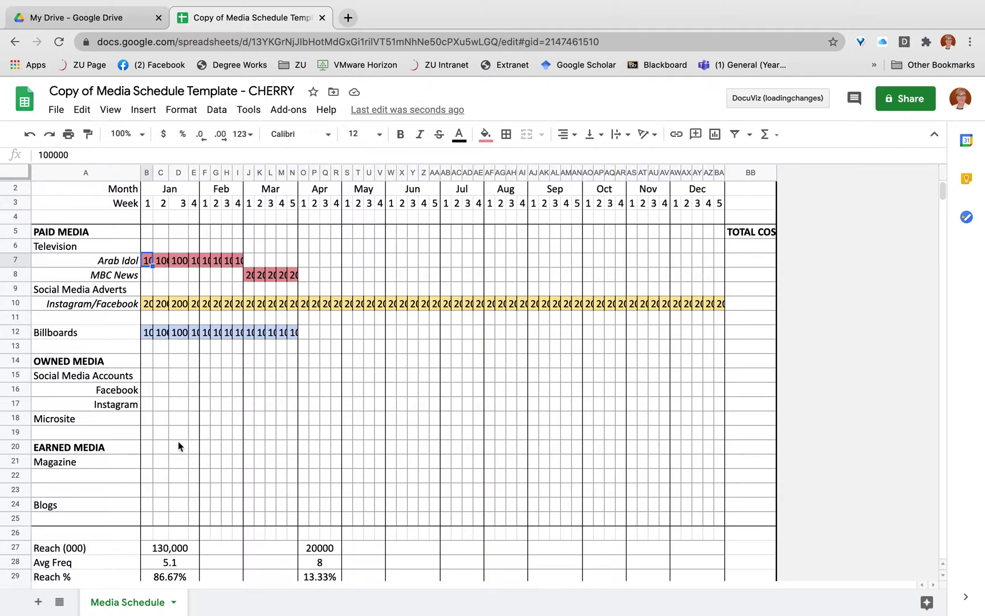
scroll(178, 446, up, 1)
scroll(178, 446, down, 3)
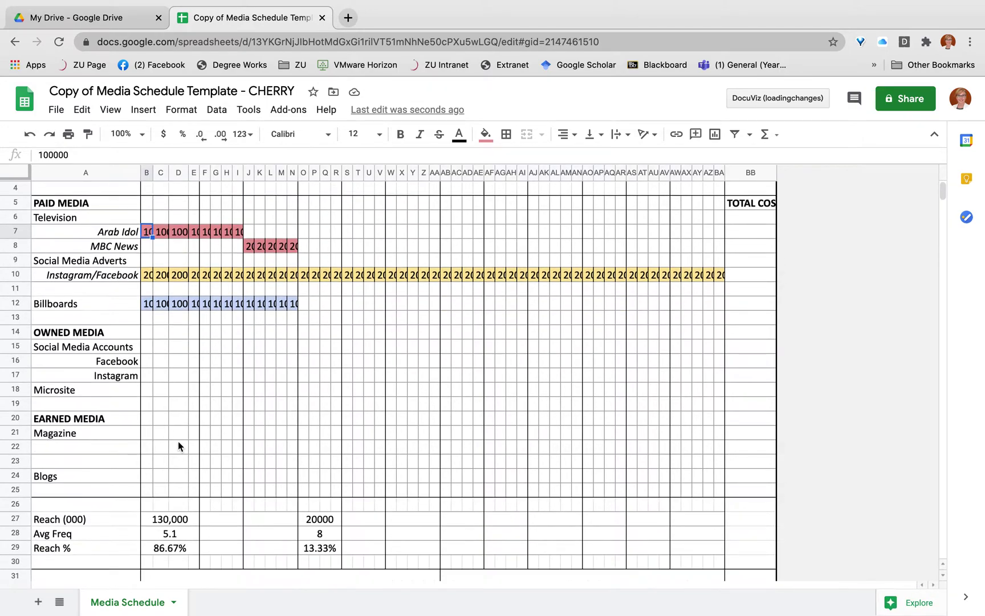
click(158, 521)
click(162, 534)
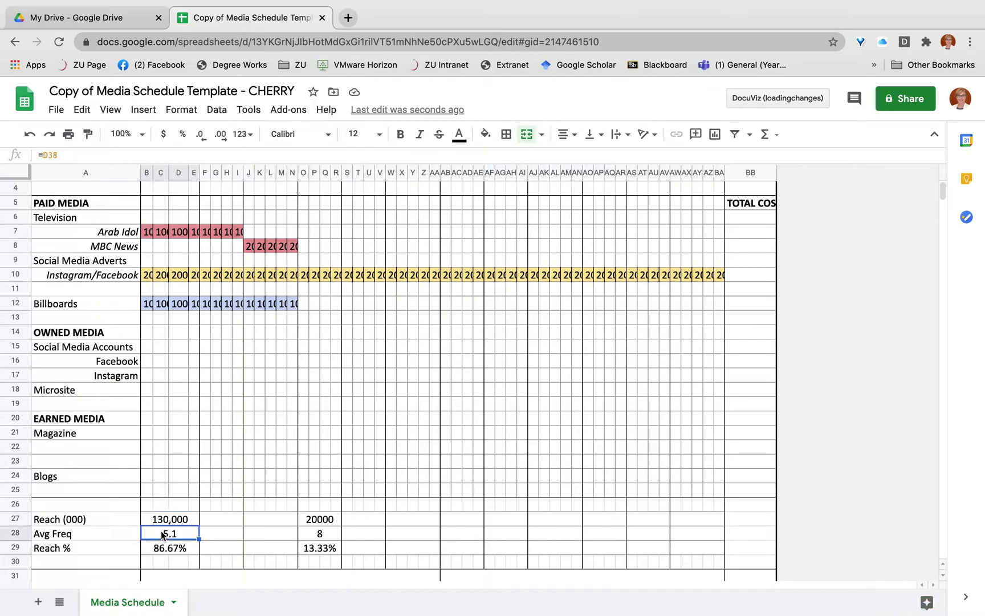
click(163, 520)
click(164, 537)
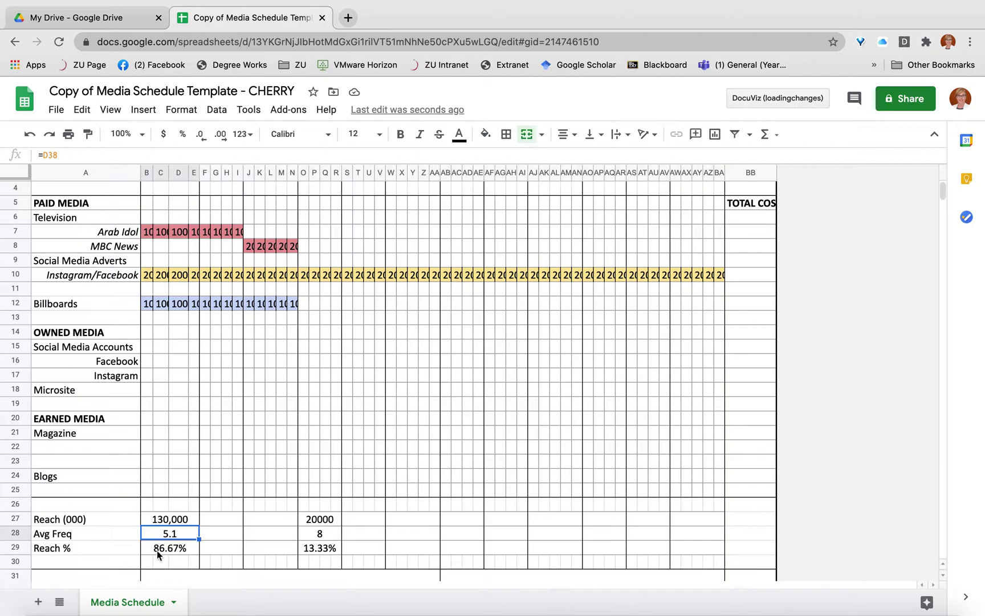
click(157, 549)
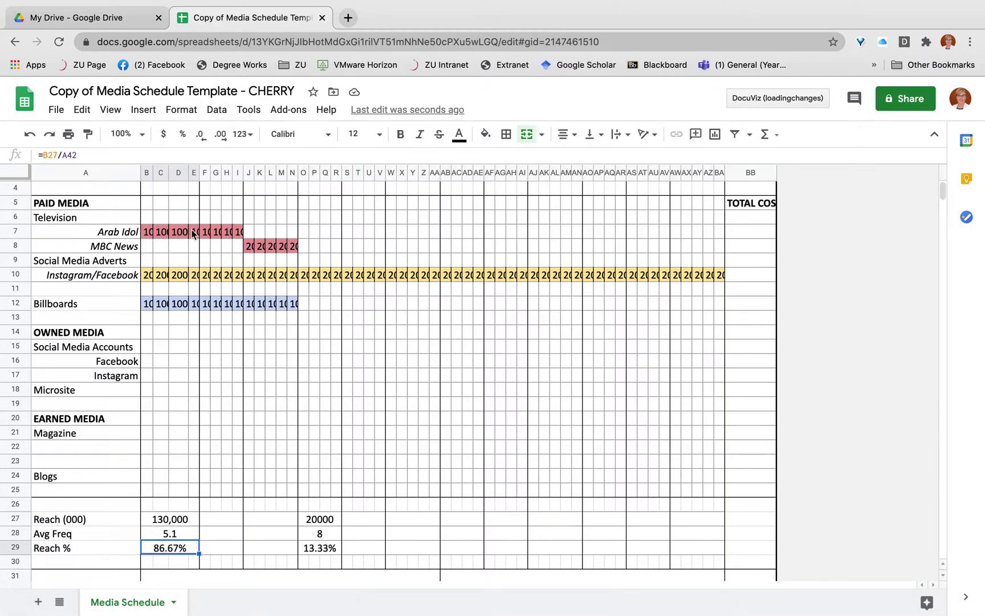
scroll(193, 233, down, 1)
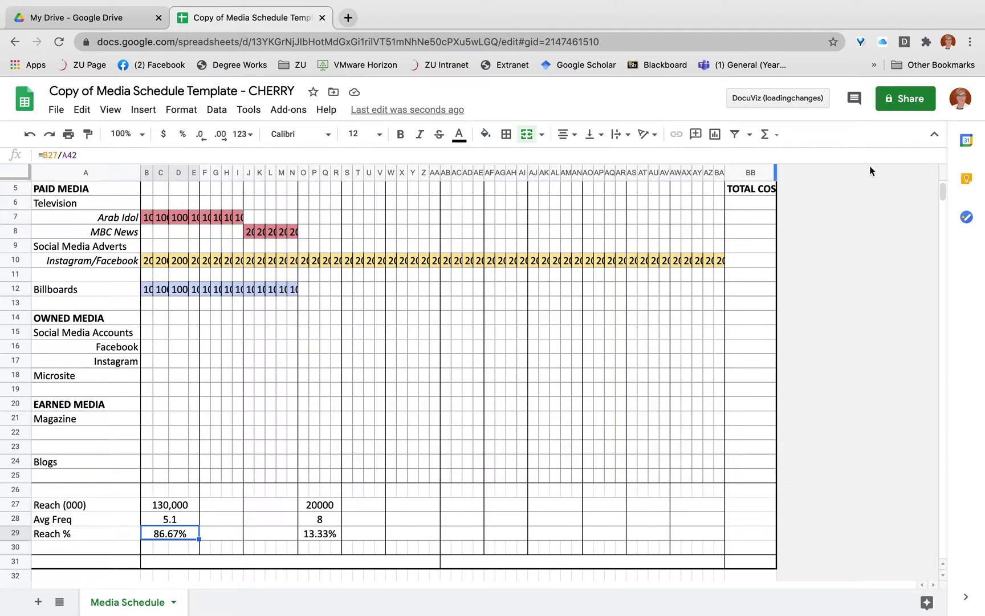
scroll(952, 197, up, 4)
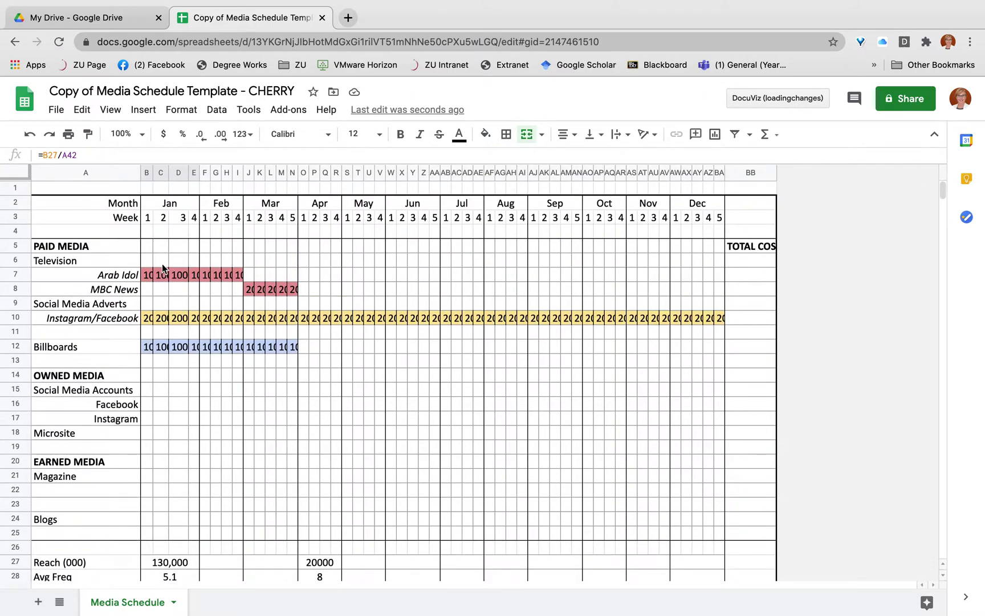
click(151, 273)
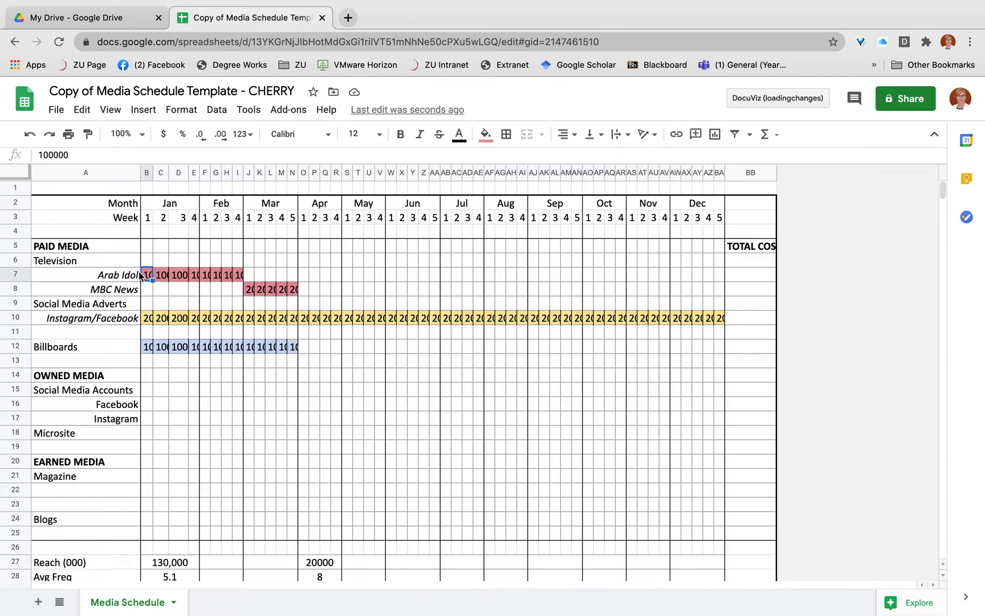
click(251, 289)
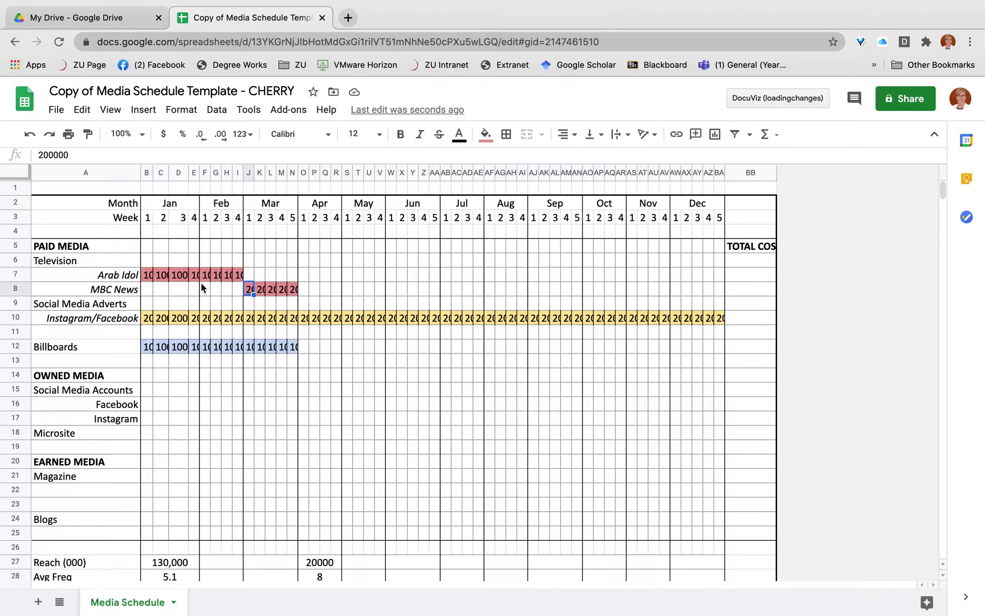
click(147, 317)
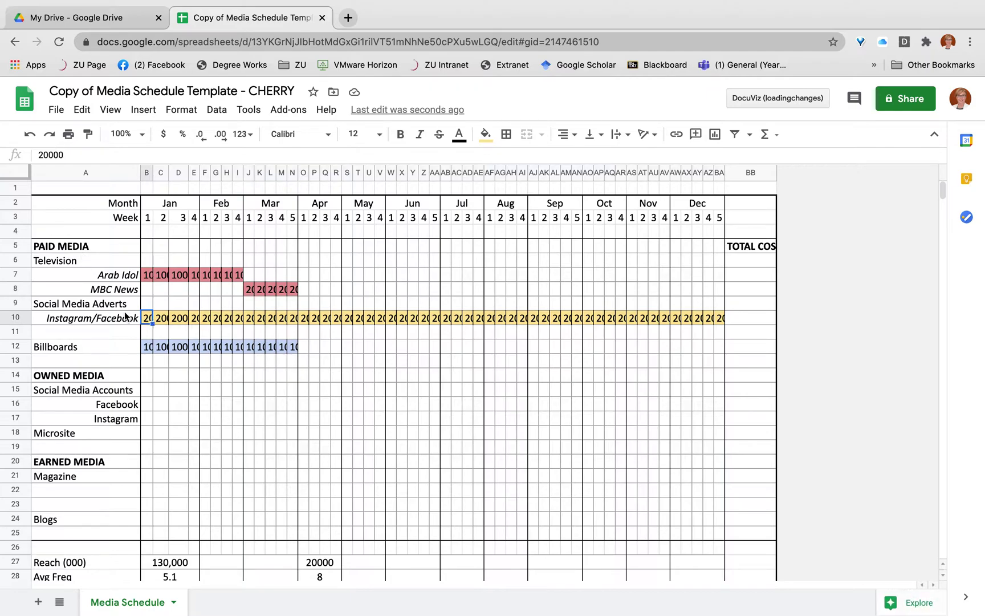
click(148, 346)
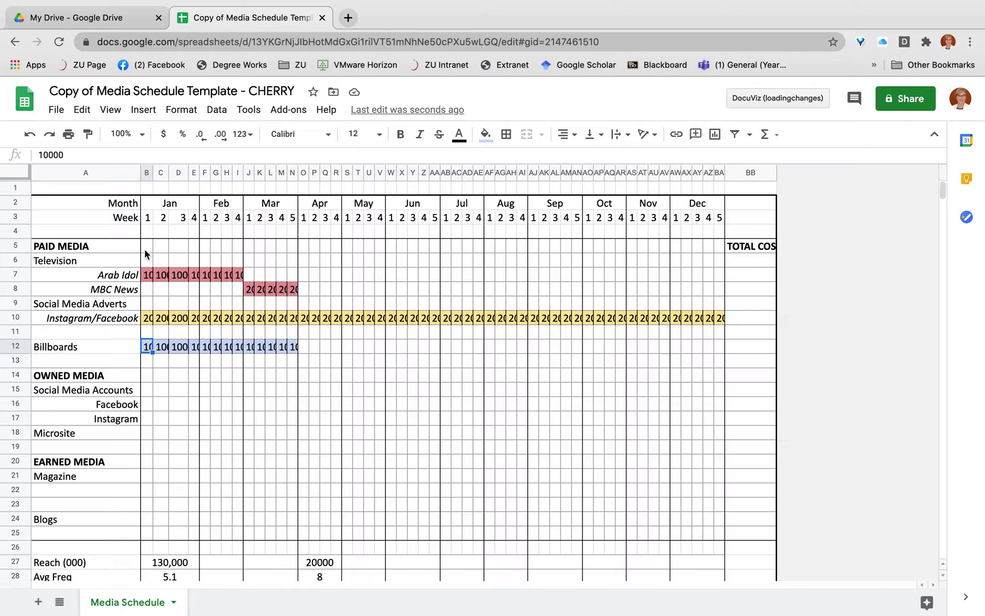
click(147, 275)
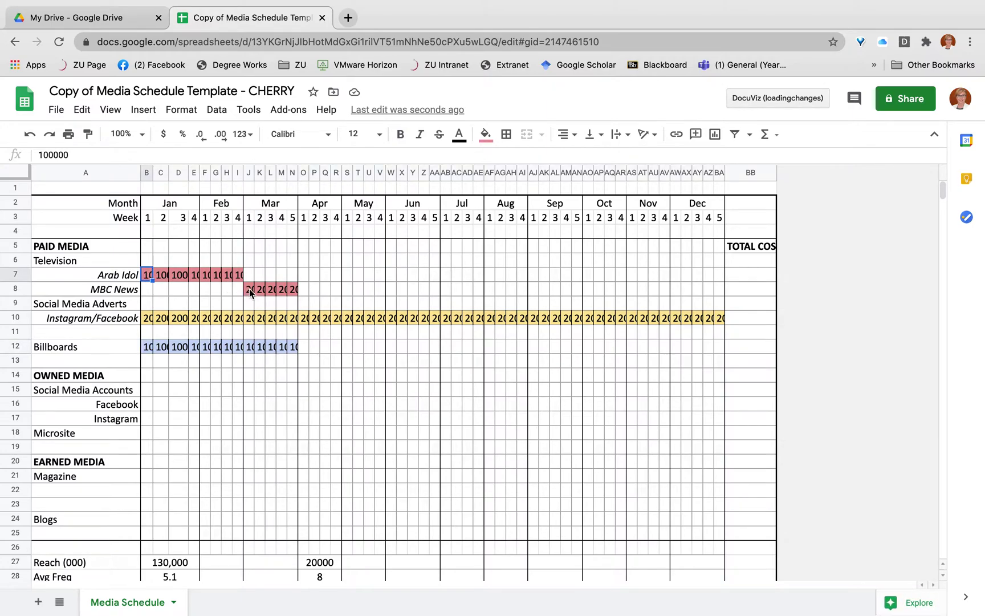
- Copy the MBC News March values of 200000 into its first five weeks, B8:F8
click(151, 289)
drag(251, 291, 292, 296)
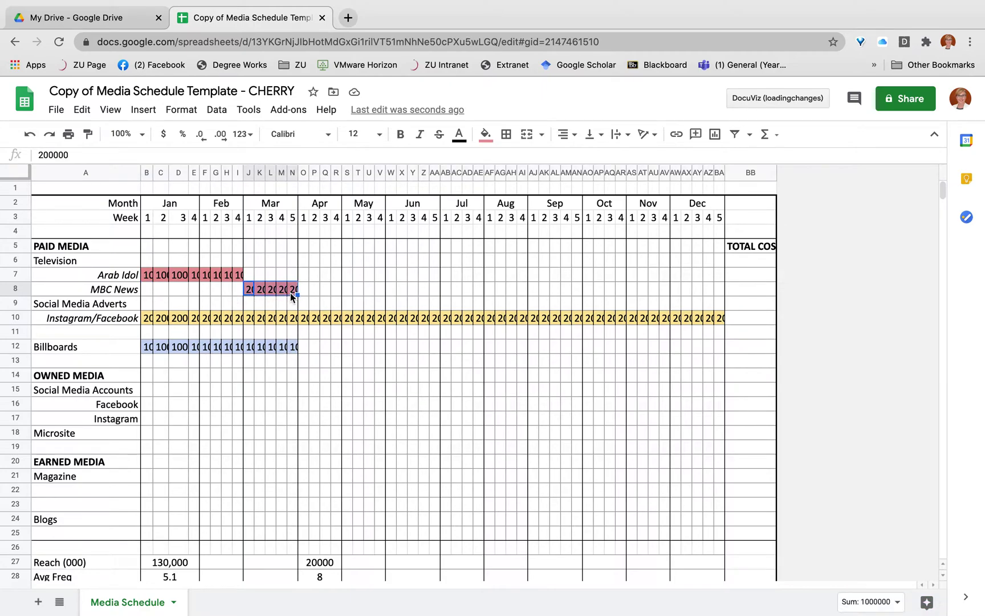
key(ctrl+c)
click(148, 288)
key(ctrl+v)
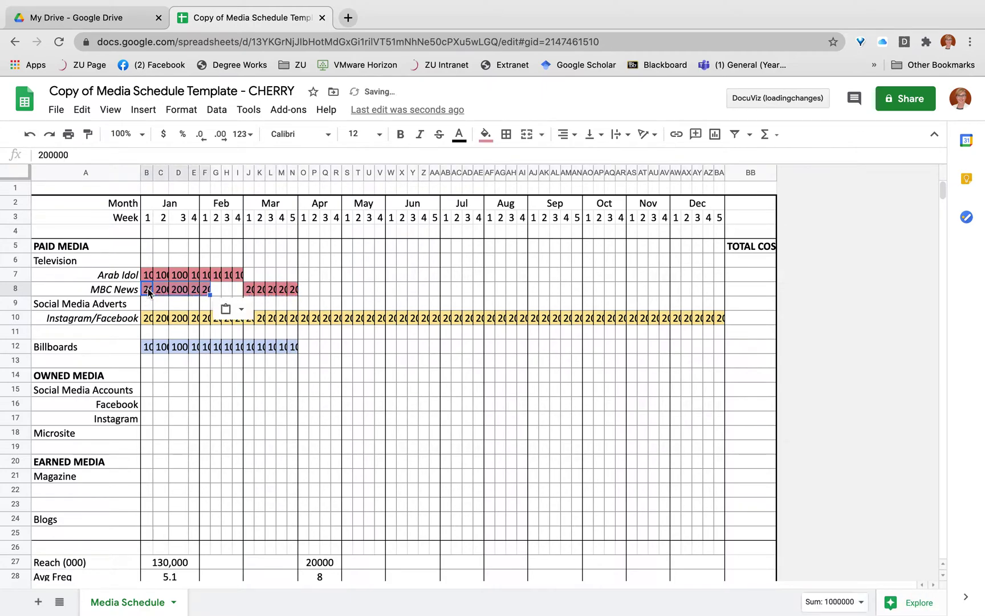
- Check the pasted MBC News values, then add a new blank sheet
click(147, 276)
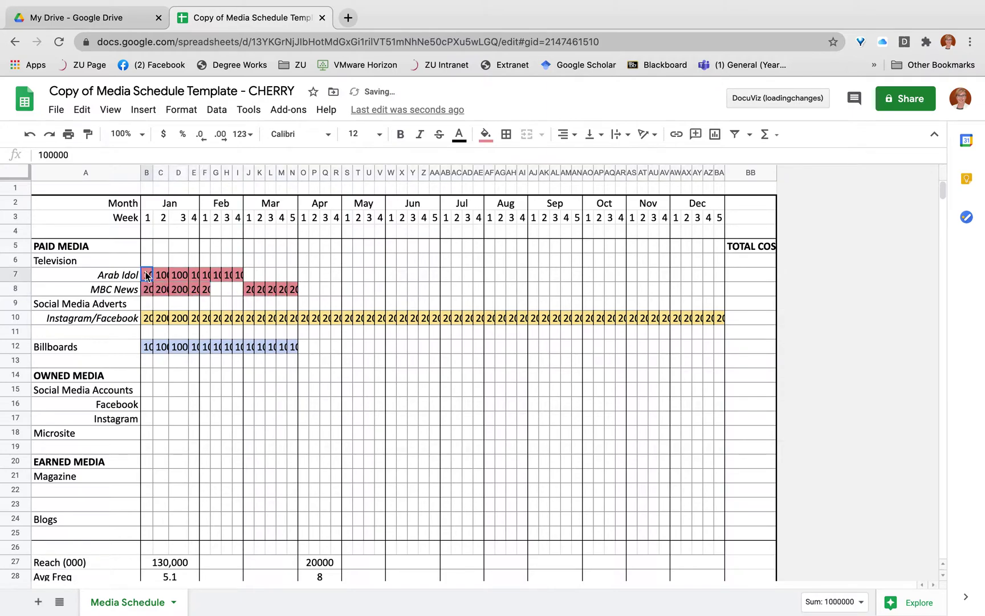
click(149, 292)
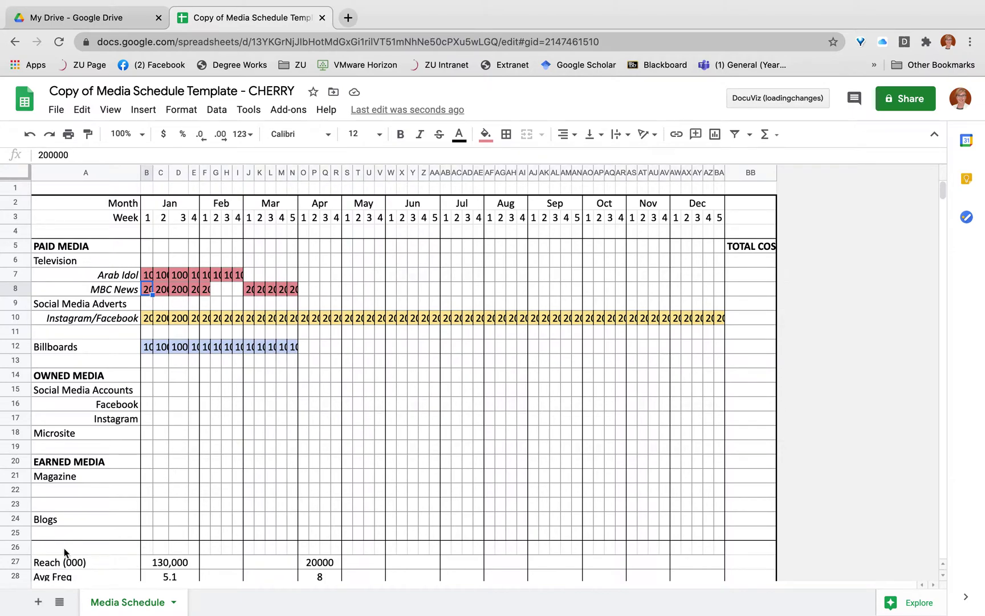
click(38, 604)
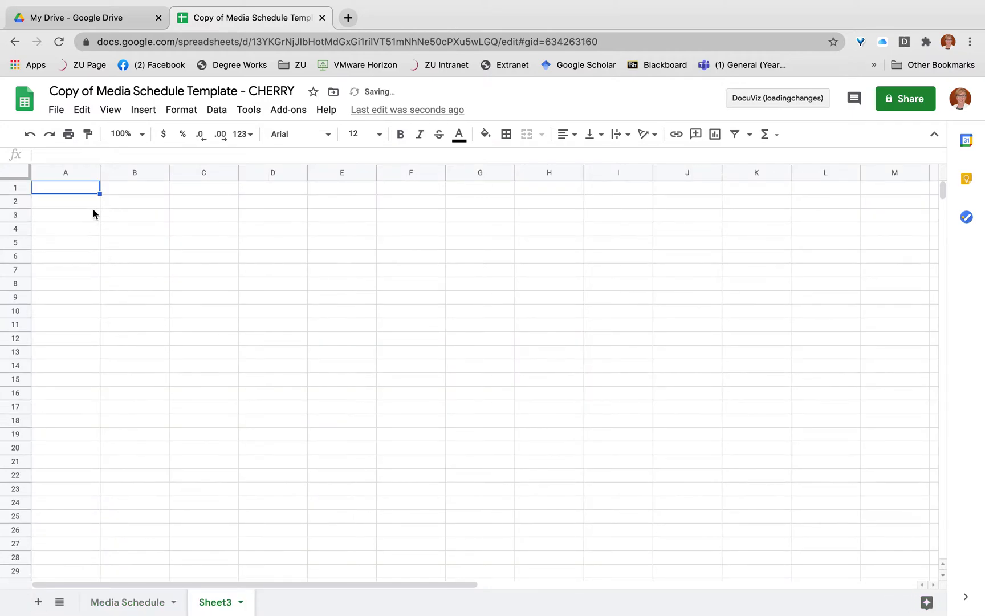
- Rename the new sheet to Calculations
double_click(214, 603)
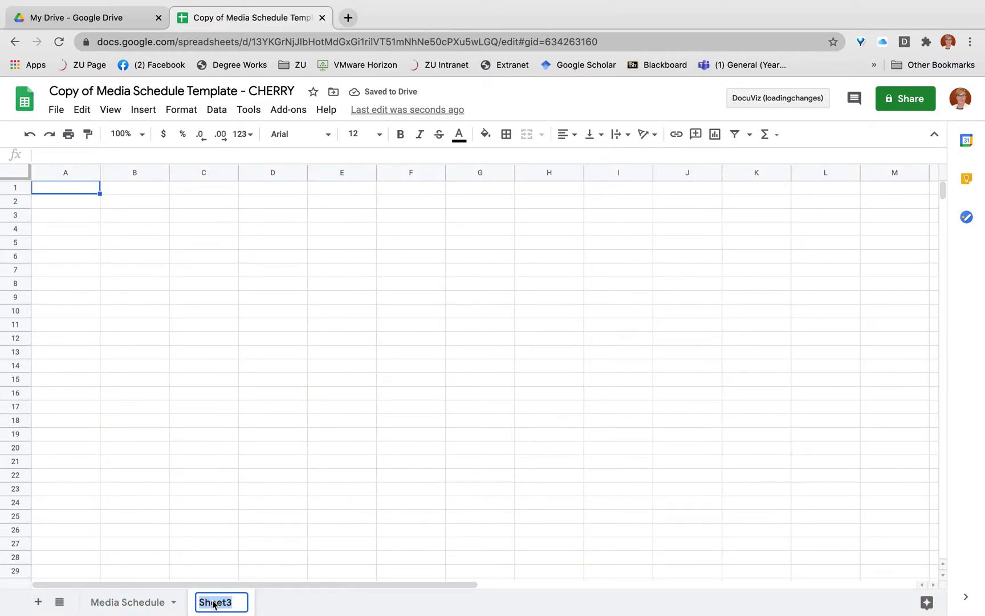
text(Calcuatio)
key(BackSpace)
key(BackSpace)
key(BackSpace)
key(BackSpace)
text(lations)
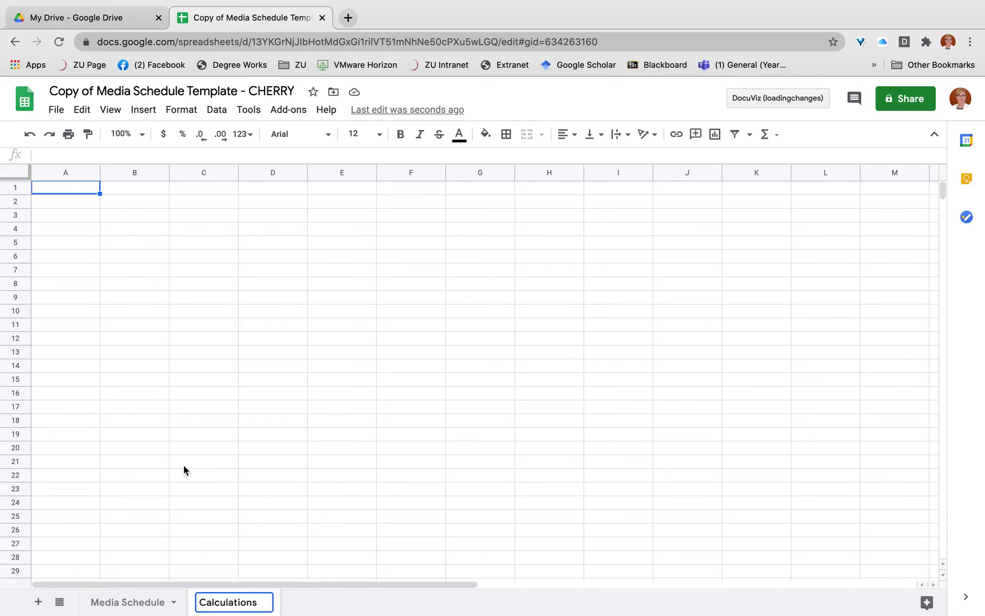
click(183, 465)
- Enter the month heading January in cell B1
click(72, 215)
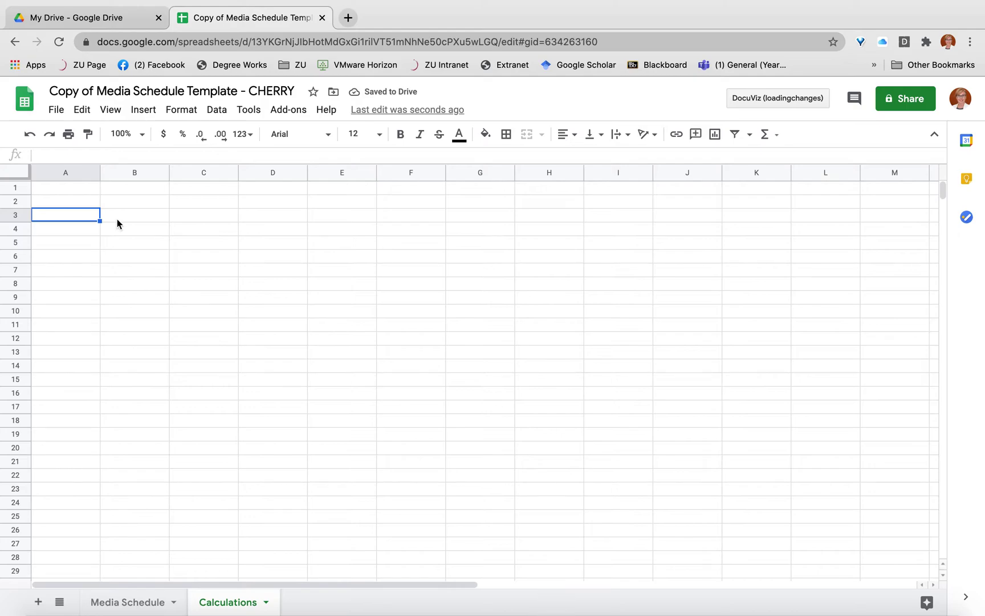
click(137, 188)
text(Ja)
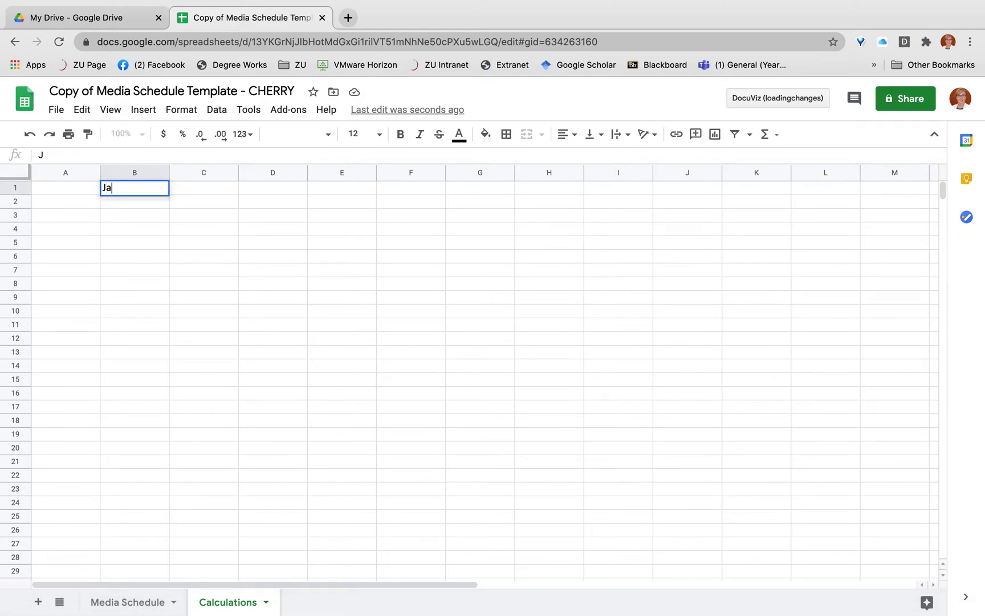
text(uuary)
key(Return)
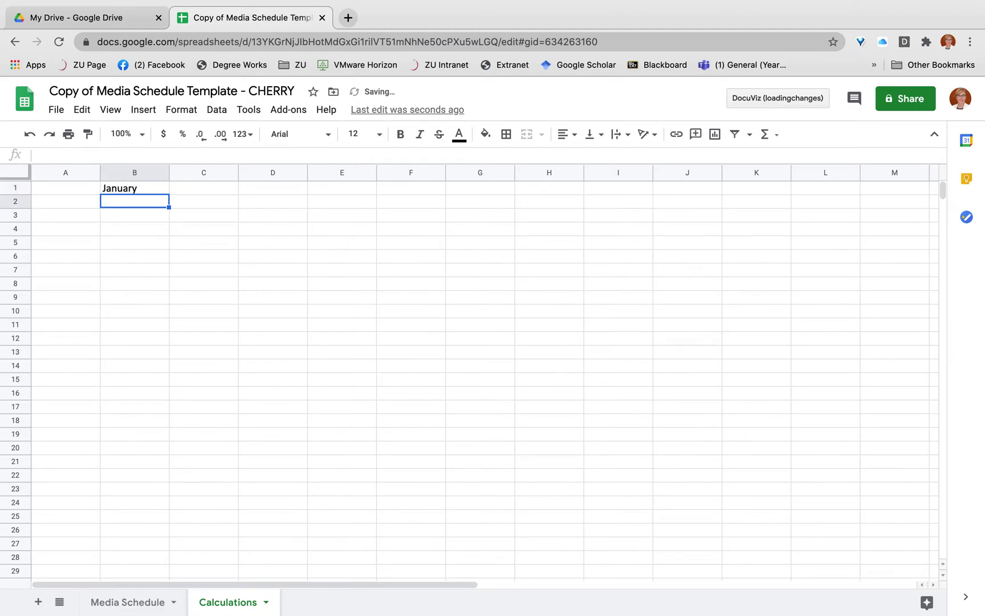
key(Left)
click(65, 215)
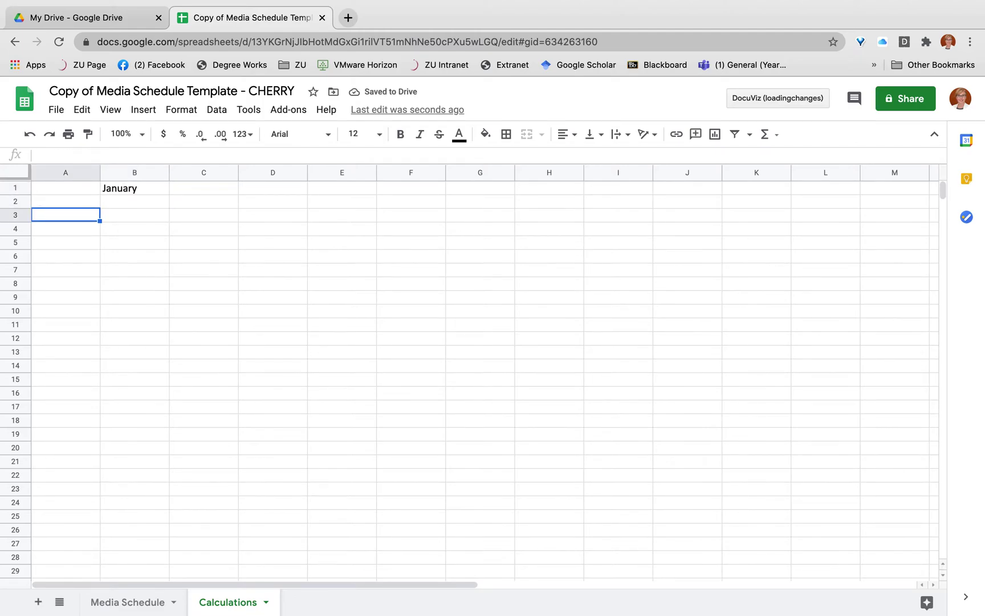
- List Arab Idol, MBC News, Facebook/Instagram and Billboards - SZR in A3:A6
text(Arab IDol)
key(BackSpace)
key(BackSpace)
key(BackSpace)
text(dol)
key(Return)
text(MB)
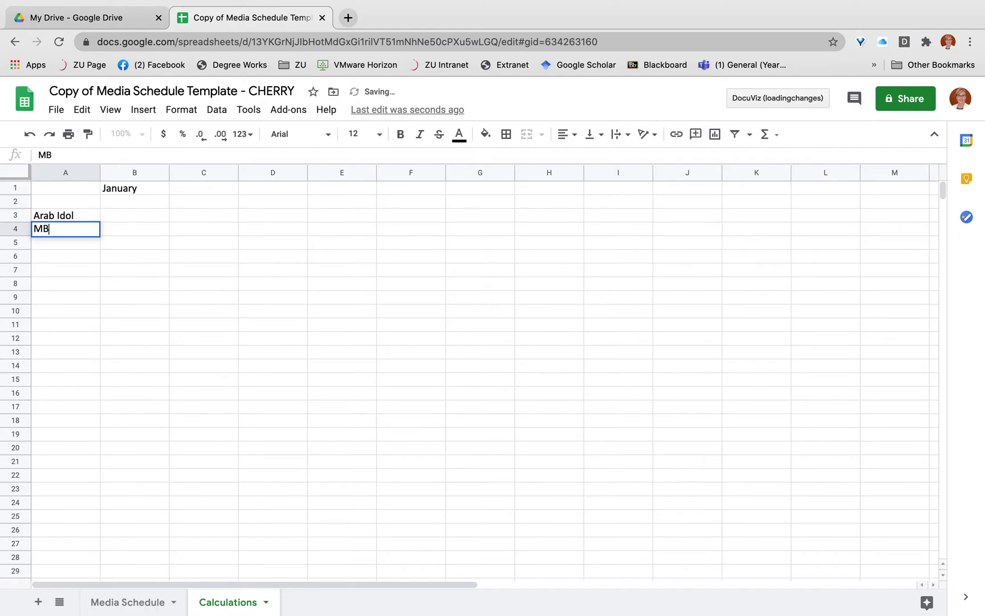
text(C NEws)
key(BackSpace)
key(BackSpace)
key(BackSpace)
text(ews)
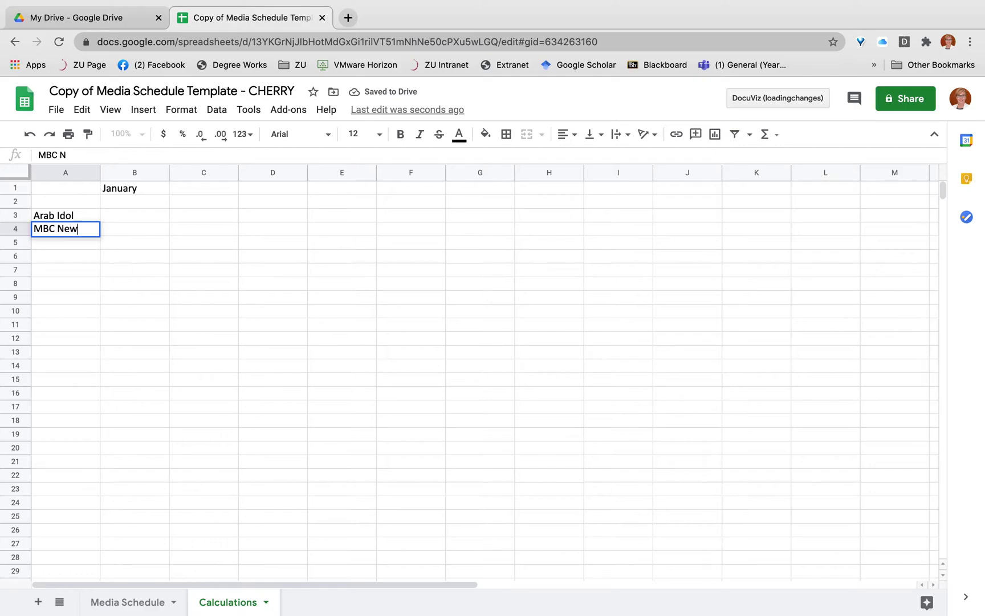
key(Return)
text(FAcebook)
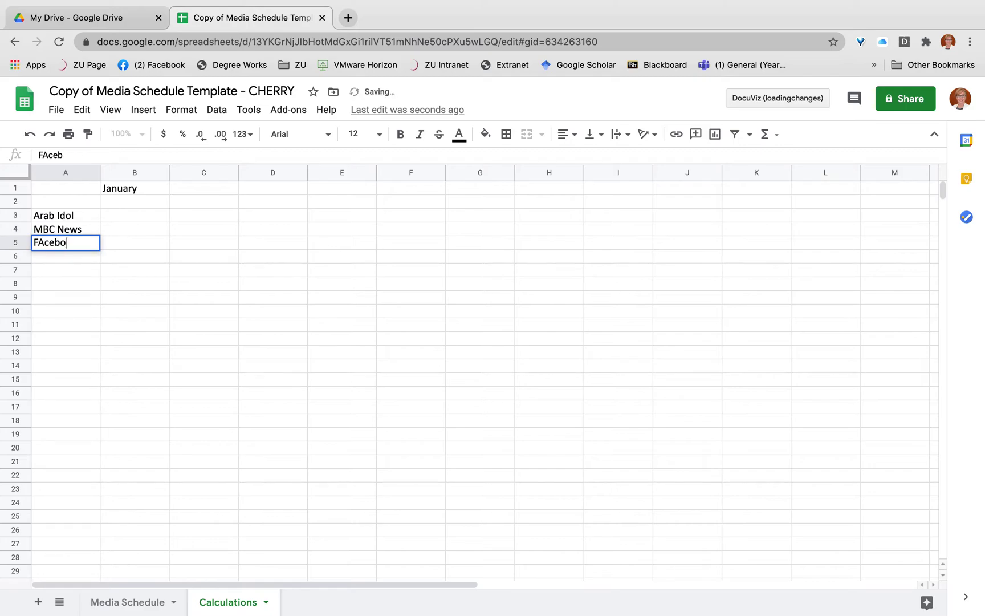
key(BackSpace)
key(BackSpace)
key(BackSpace)
key(BackSpace)
key(BackSpace)
key(BackSpace)
key(BackSpace)
text(ac)
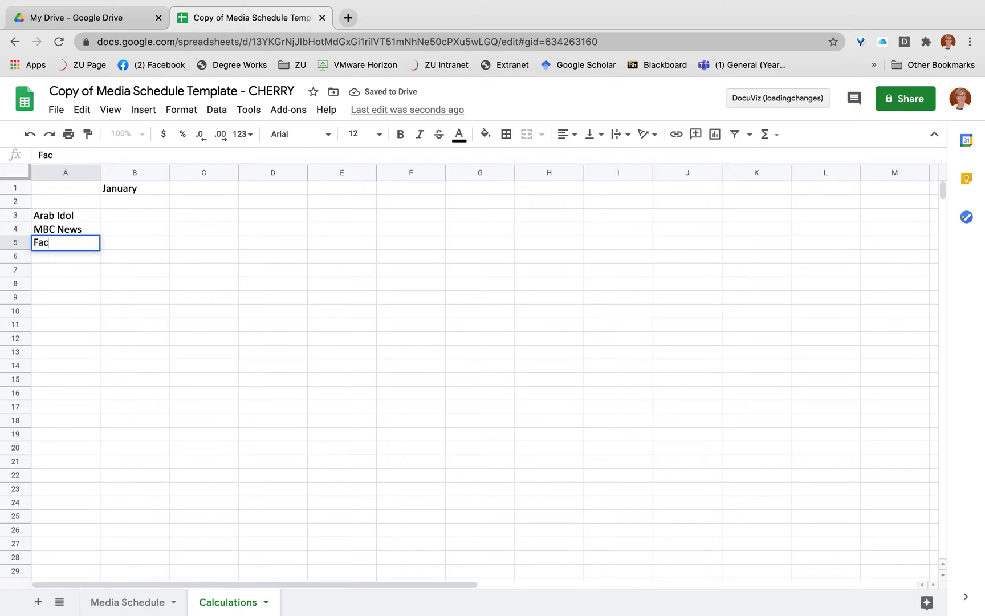
text(ebook/I)
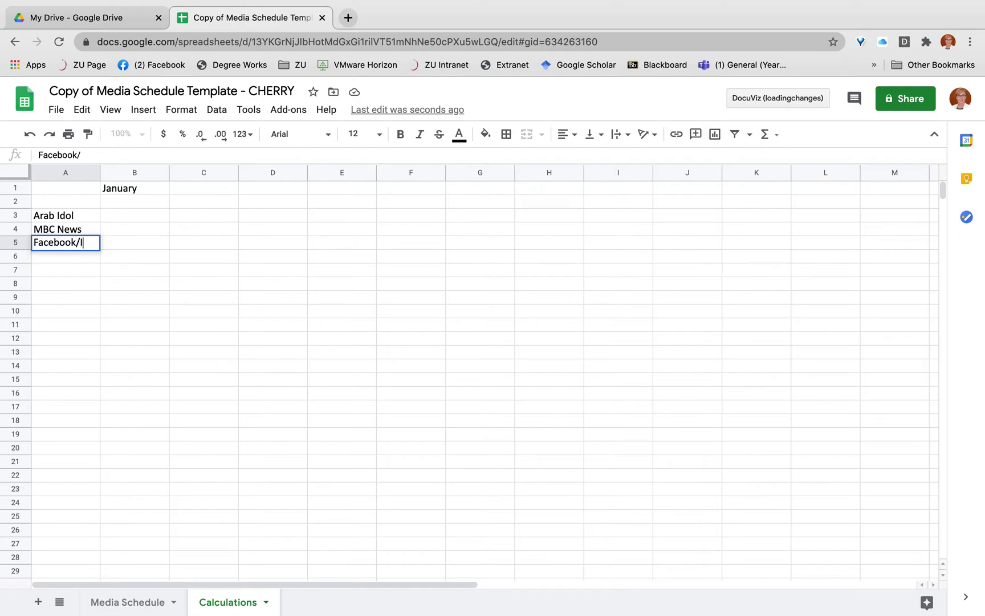
text(nsta)
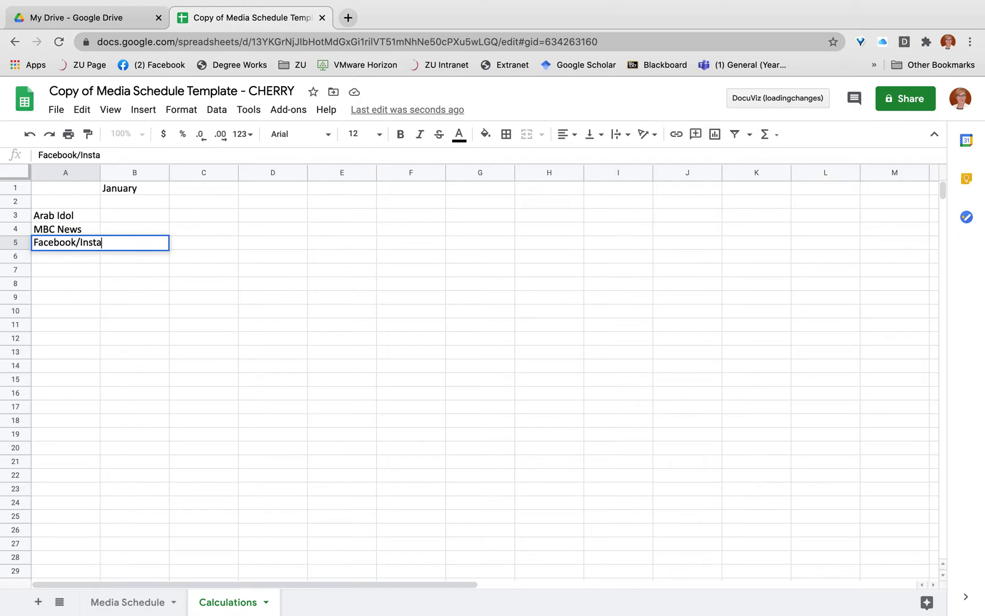
text(gram)
key(Return)
text(B)
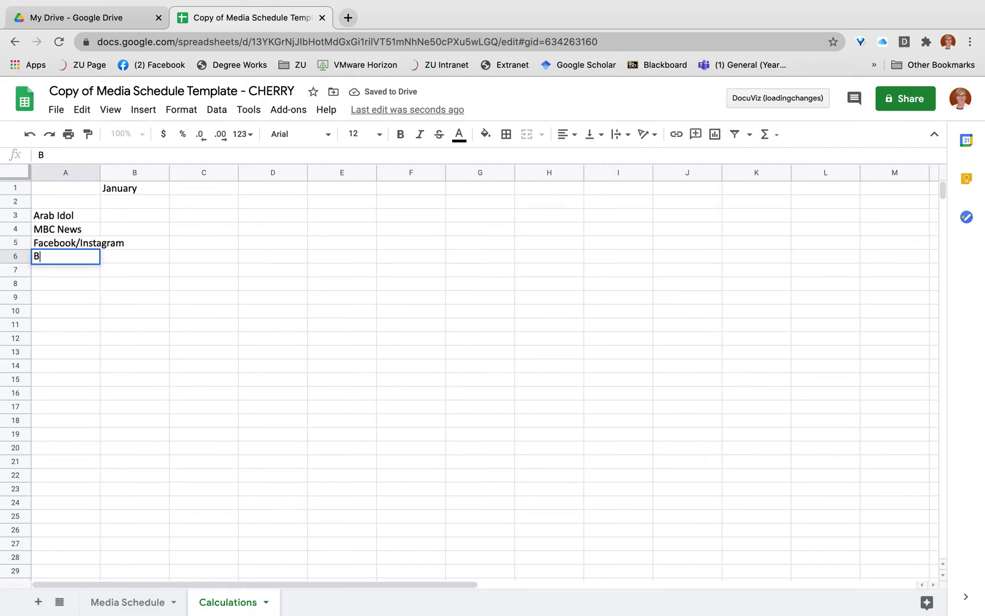
text(illboards)
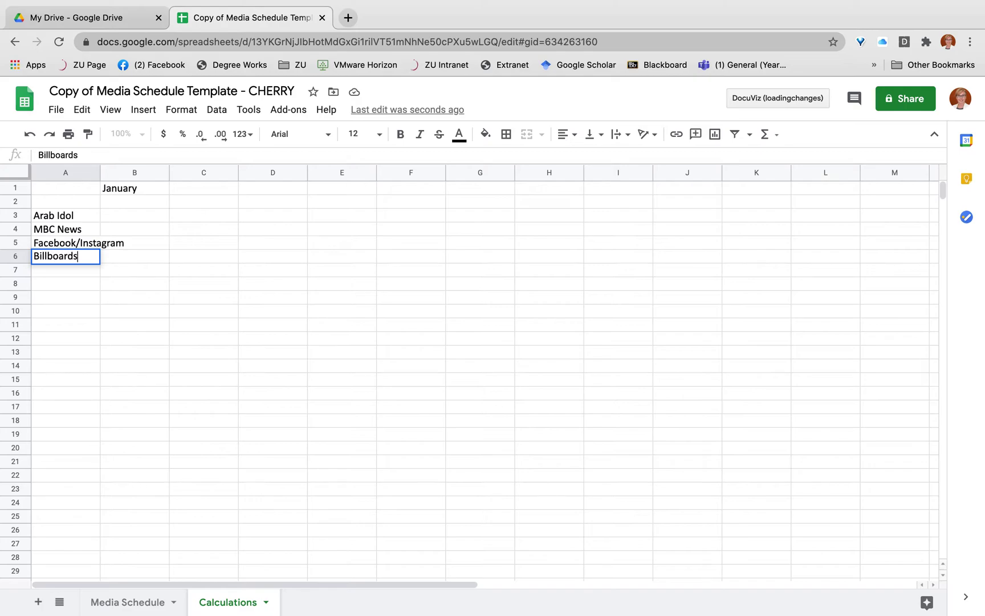
text( - SZR)
key(Return)
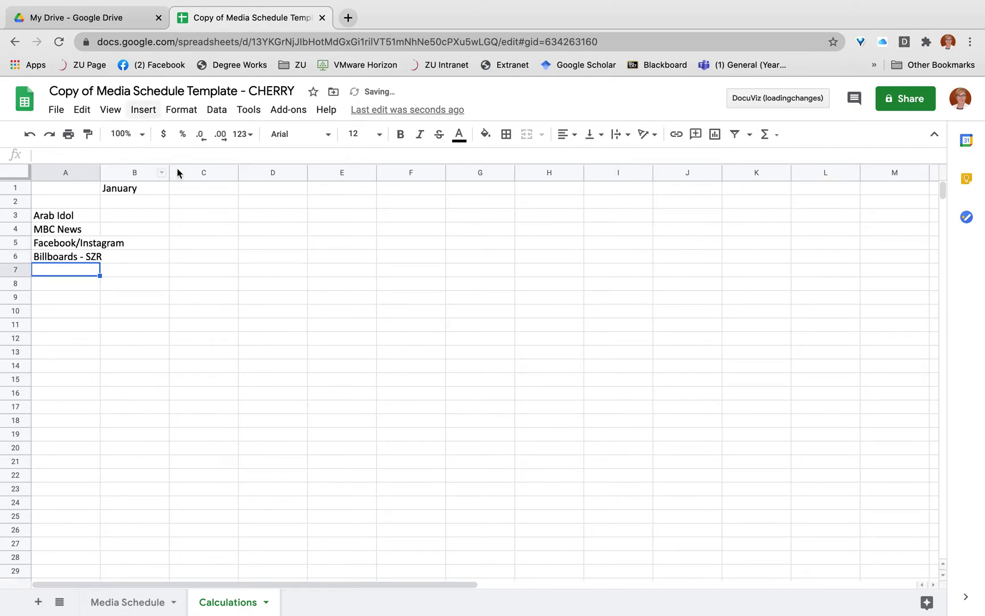
- Enter reach values 100000, 200000, 20000 and 10000 in B3:B6
click(142, 218)
text(1)
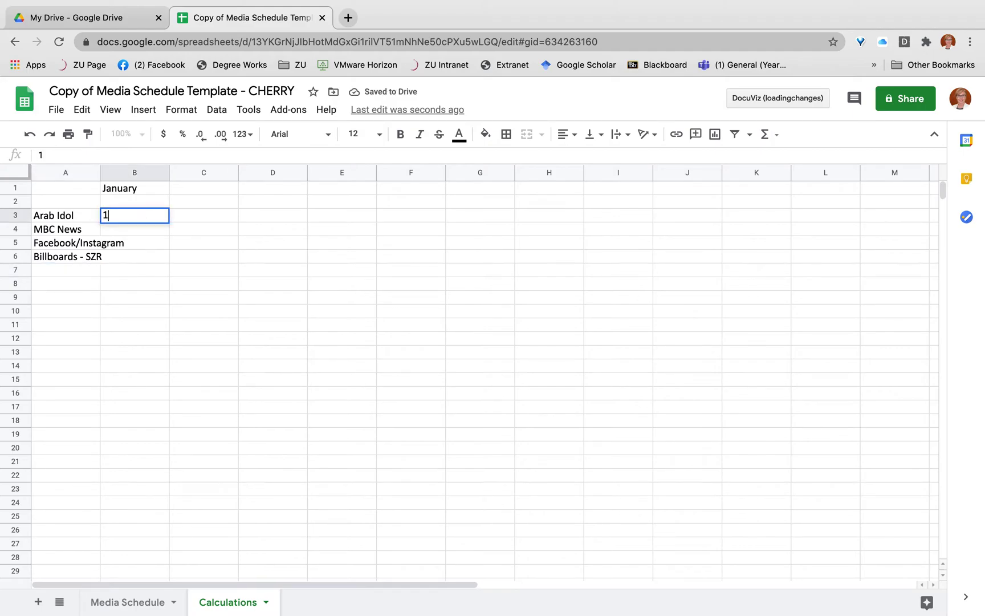
text(00000)
key(Return)
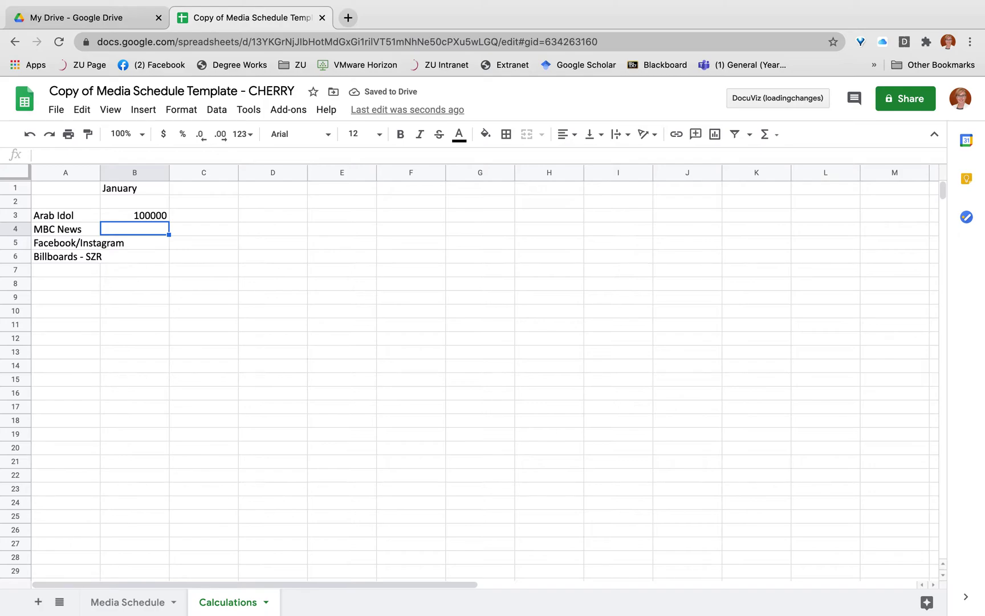
text(200000)
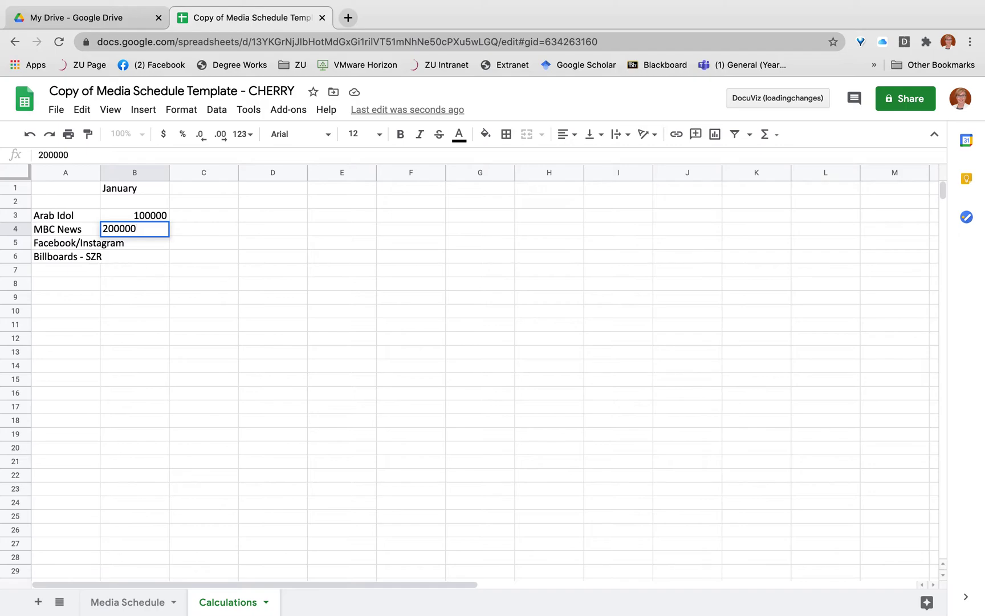
key(Return)
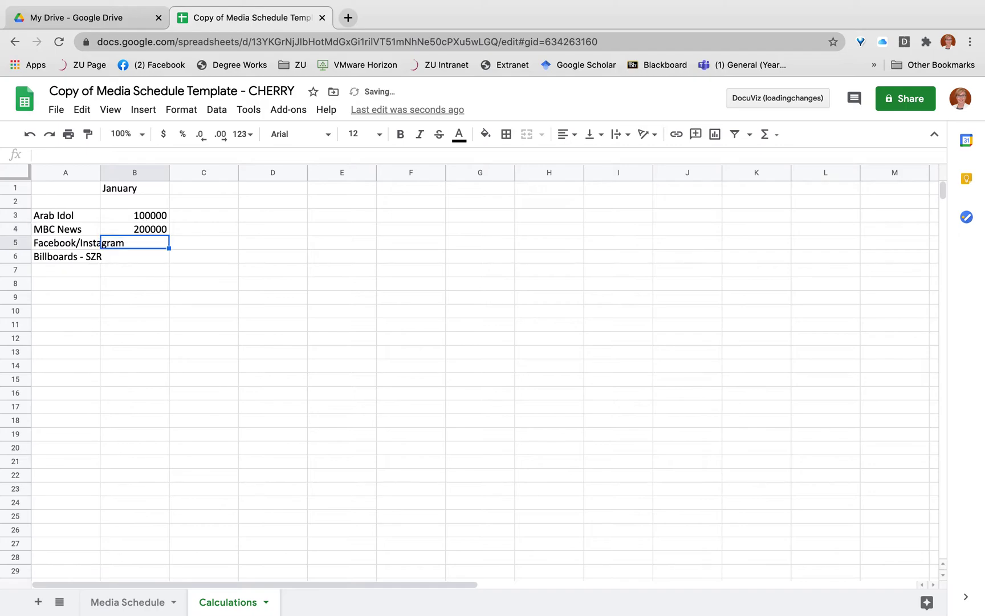
text(20000)
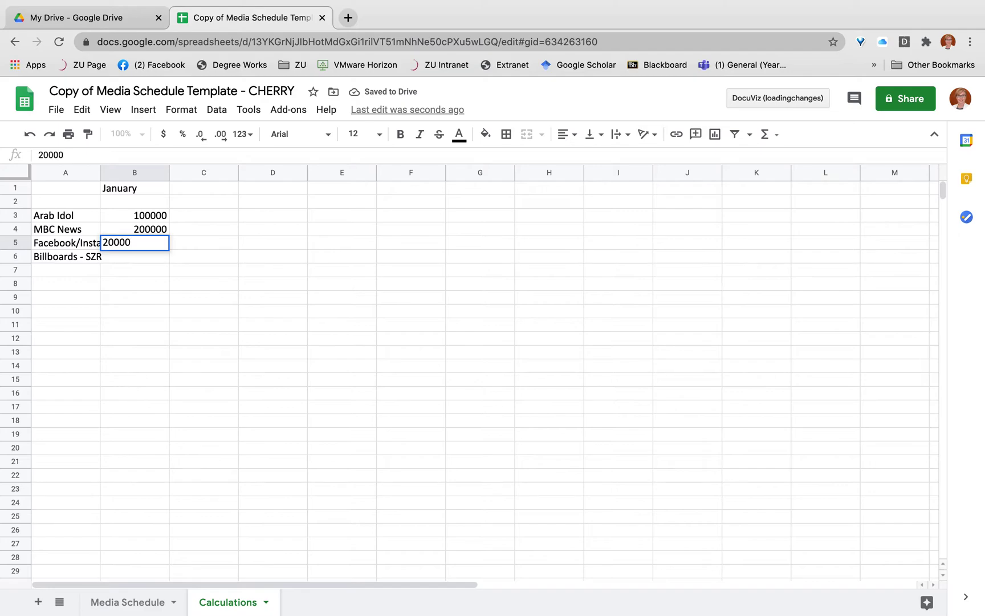
key(Return)
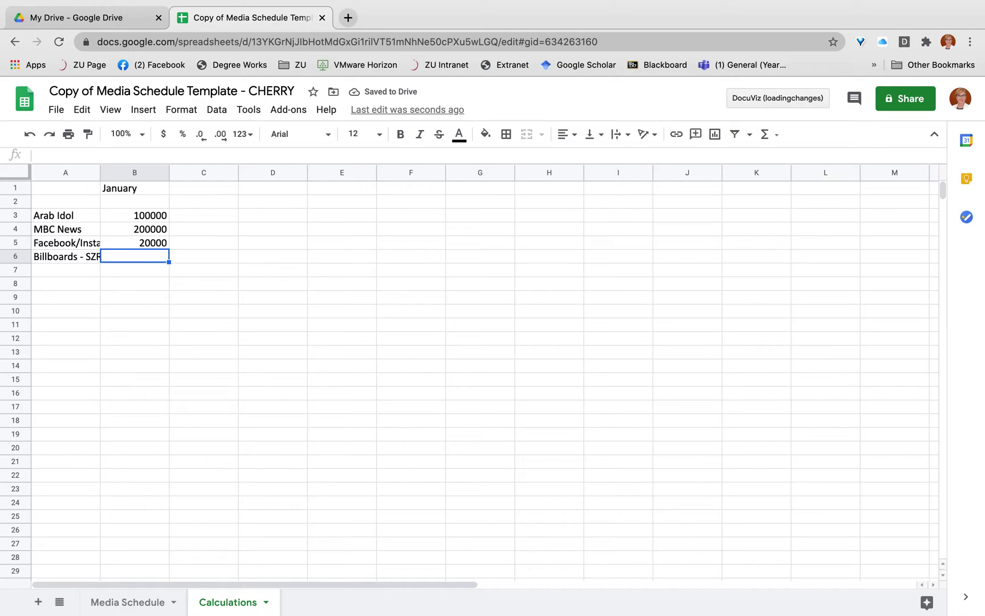
text(10000)
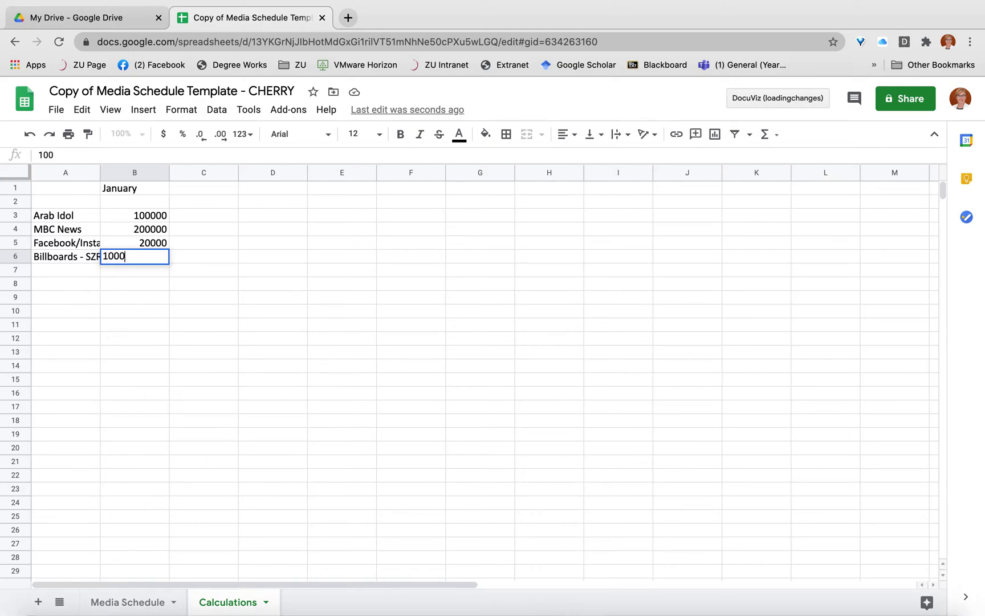
key(Return)
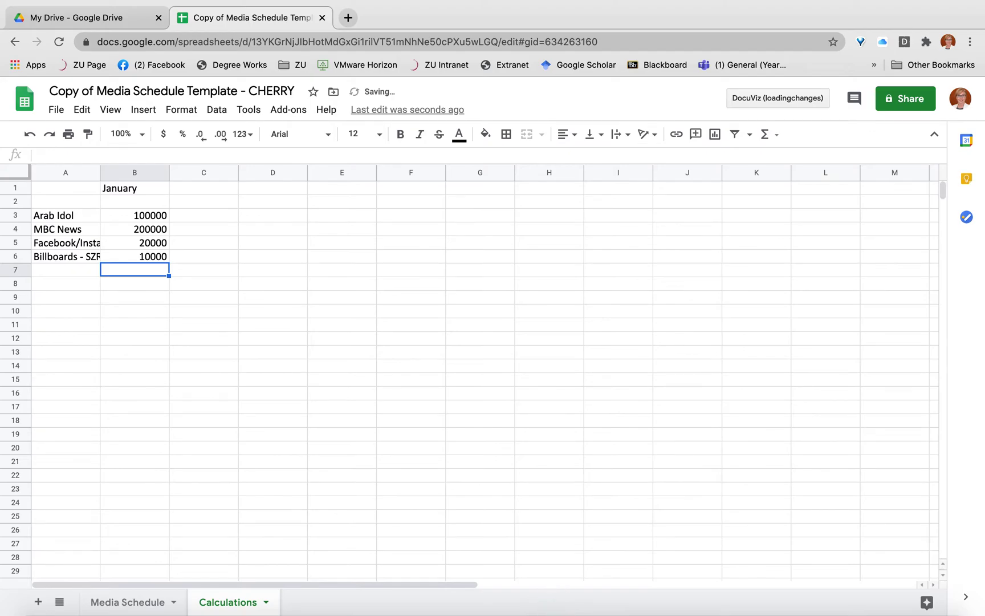
key(Down)
key(Up)
key(Up)
key(Up)
key(Up)
key(Up)
key(Down)
key(Down)
key(Down)
key(Down)
key(Down)
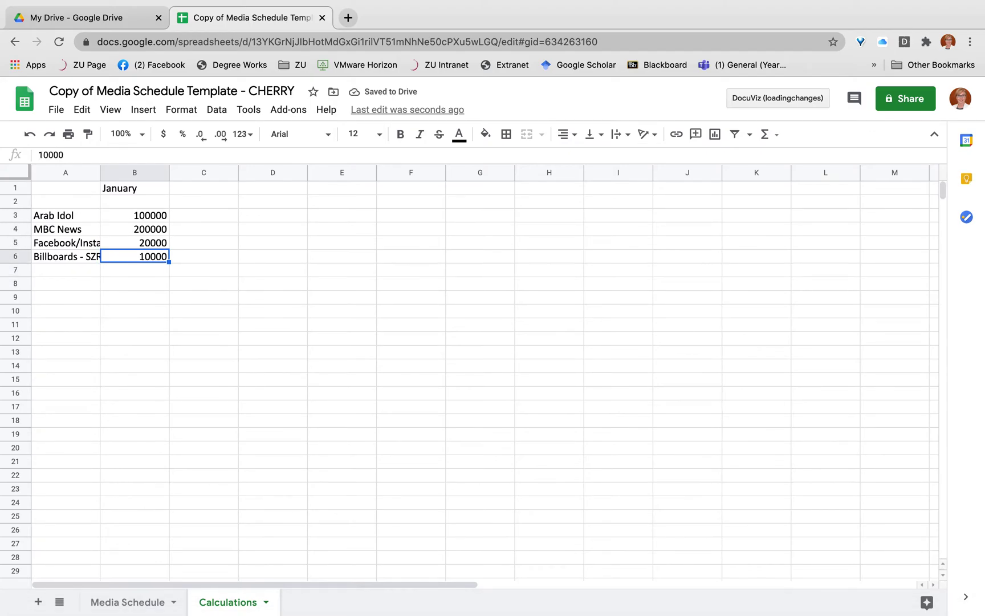
key(Up)
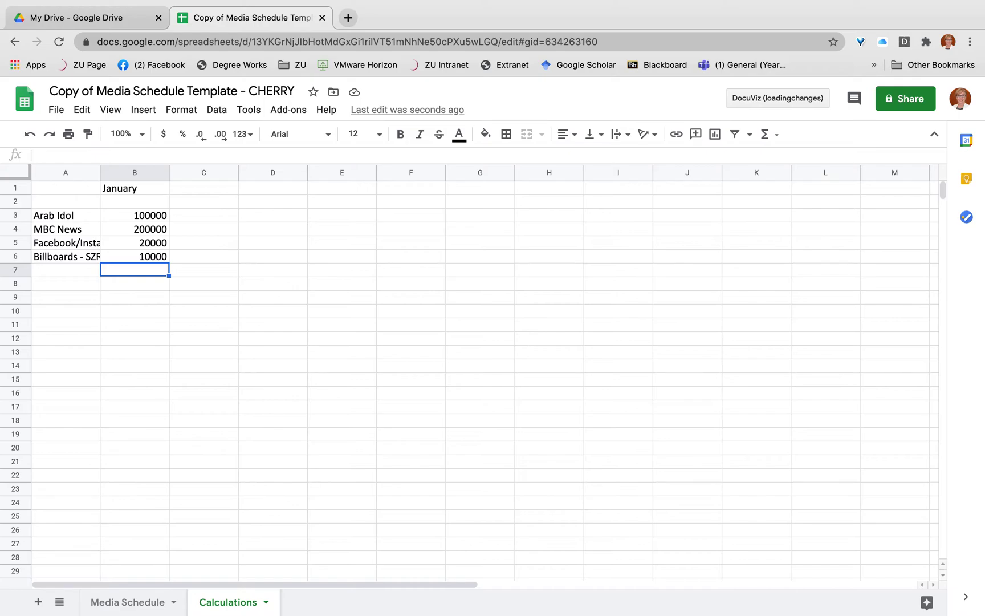
- Label A7 Total Reach and put =SUM(B3:B6) in B7, giving 330000
click(66, 269)
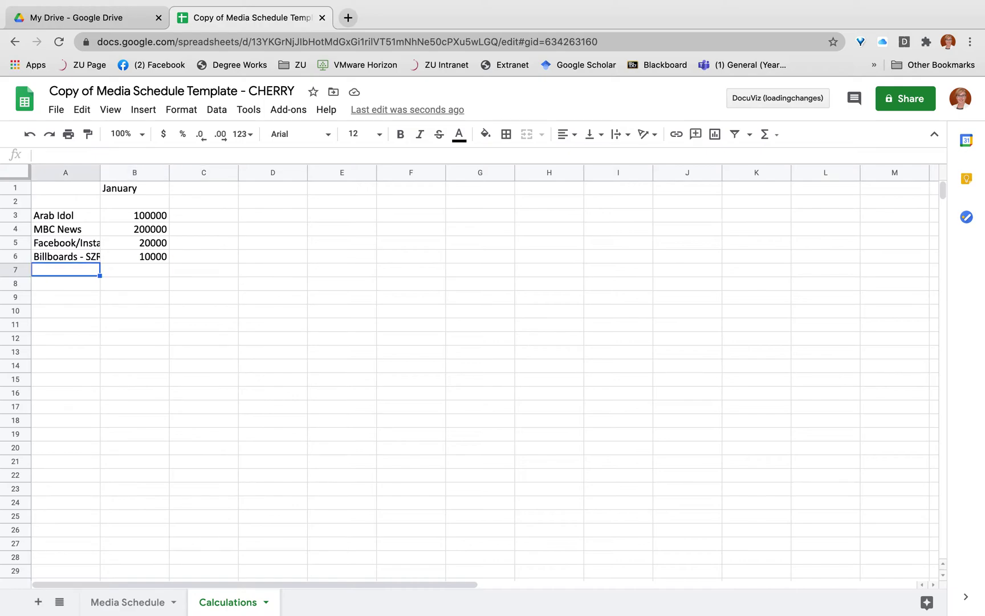
text(Total Reac)
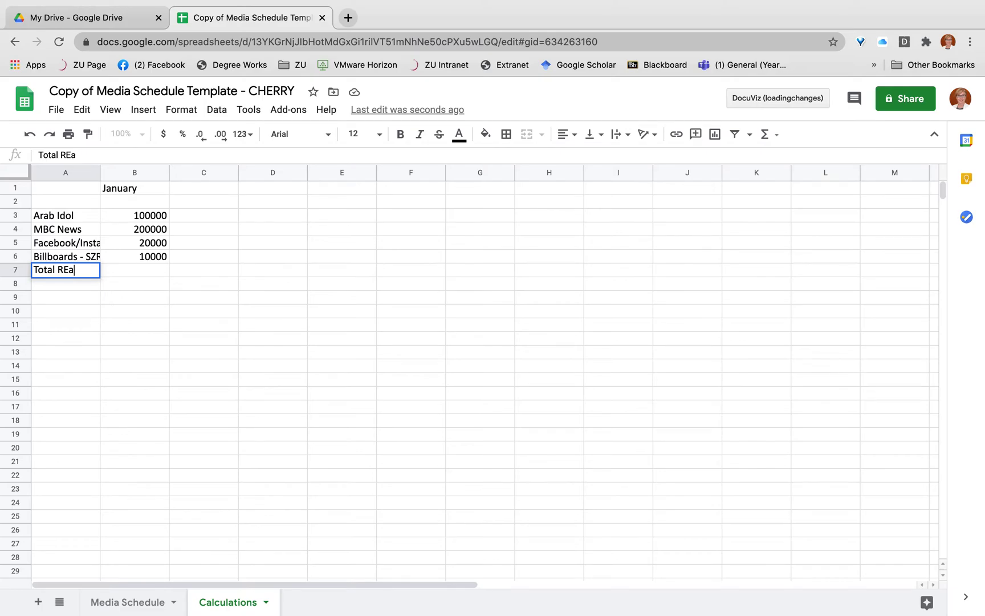
text(h)
key(Tab)
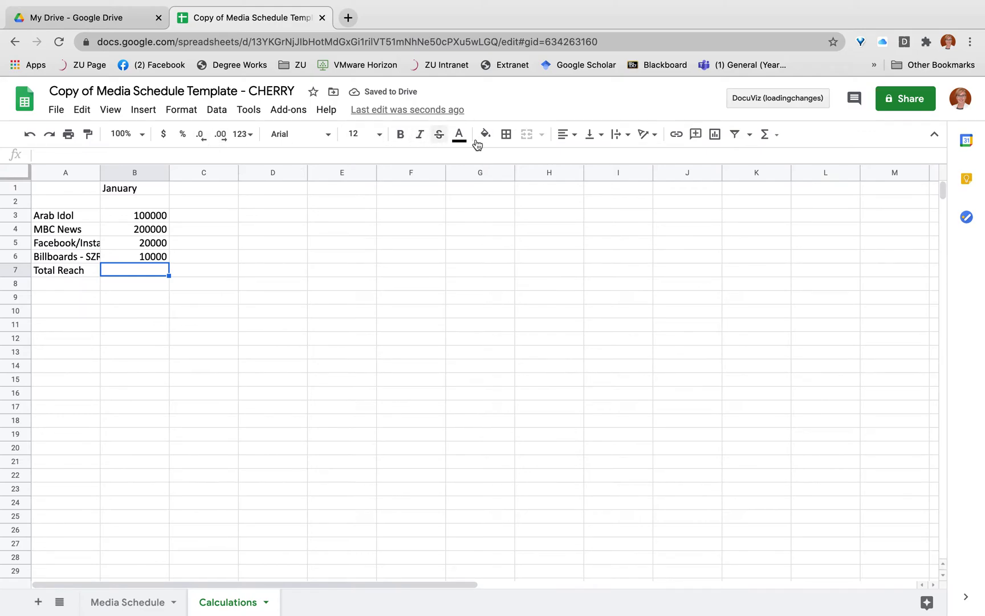
click(766, 135)
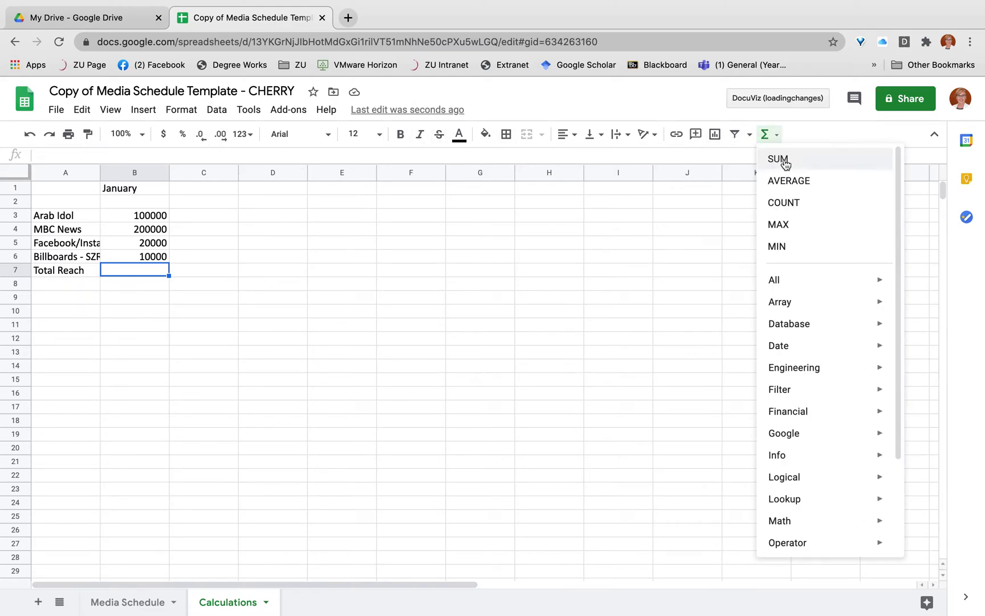
click(778, 159)
drag(148, 216, 149, 256)
key(Return)
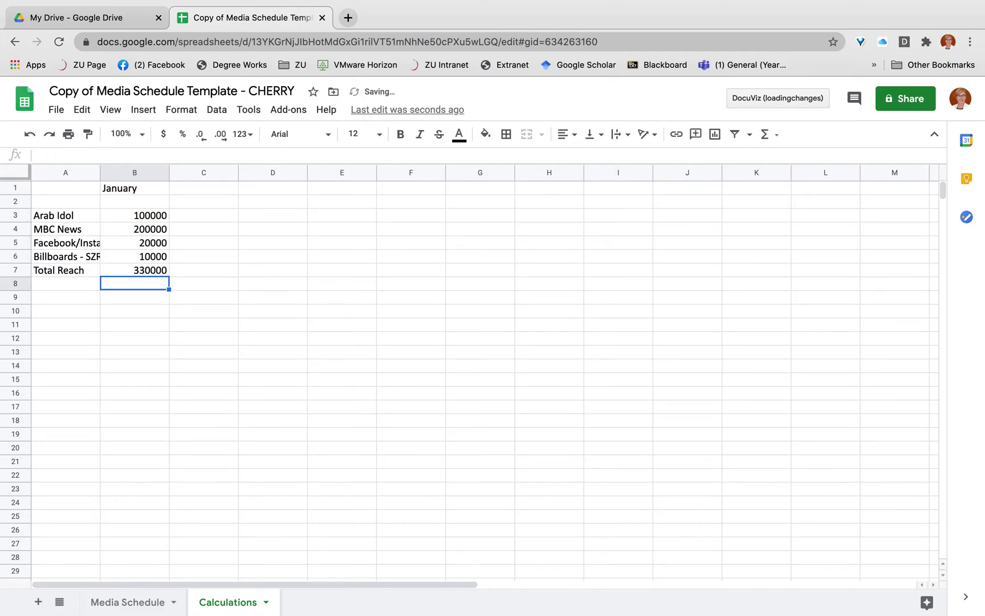
click(135, 269)
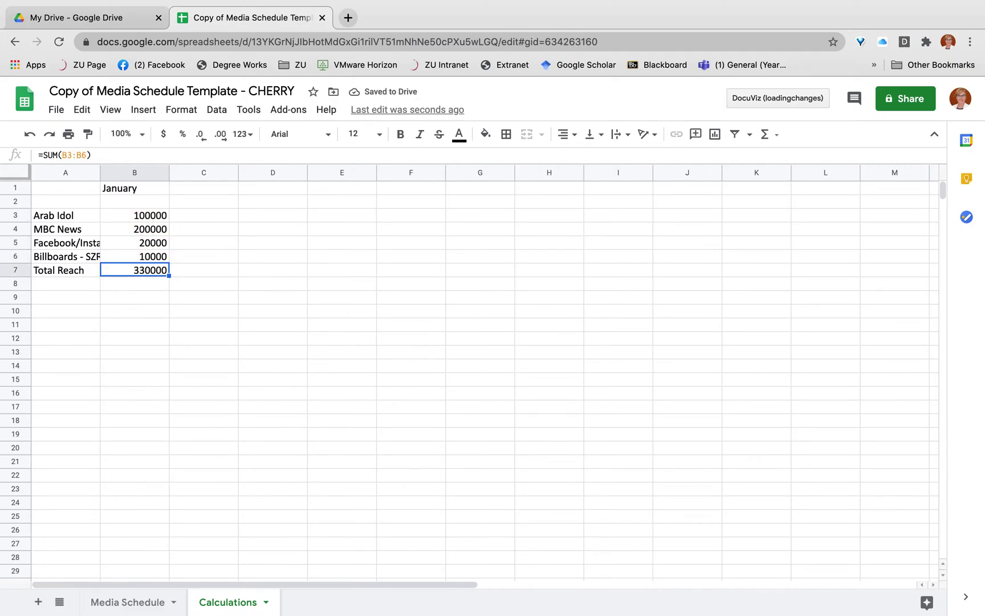
- Correct the Media Schedule's January reach in B27 to 330,000, then return to Calculations
click(123, 603)
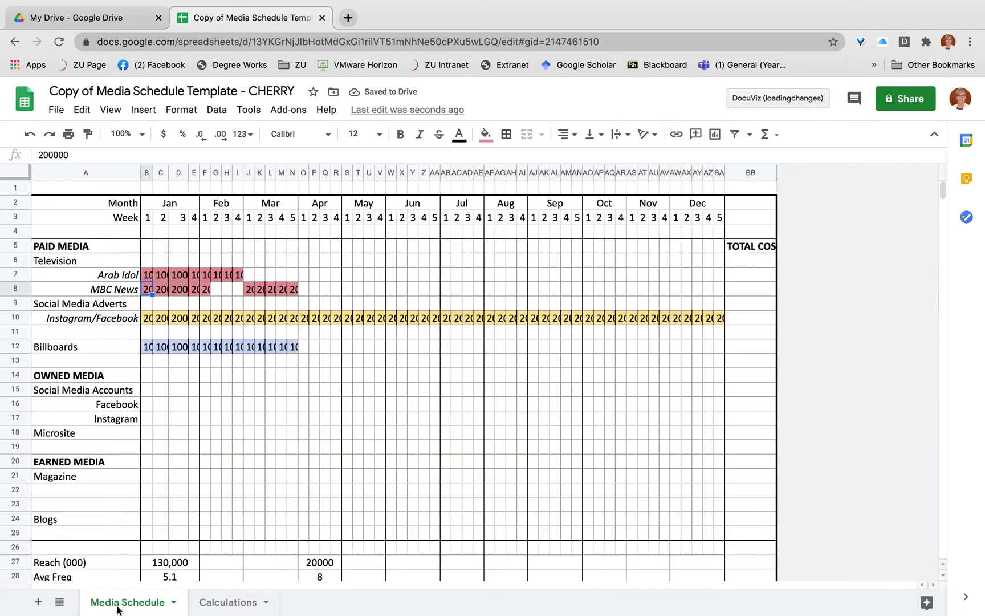
click(169, 563)
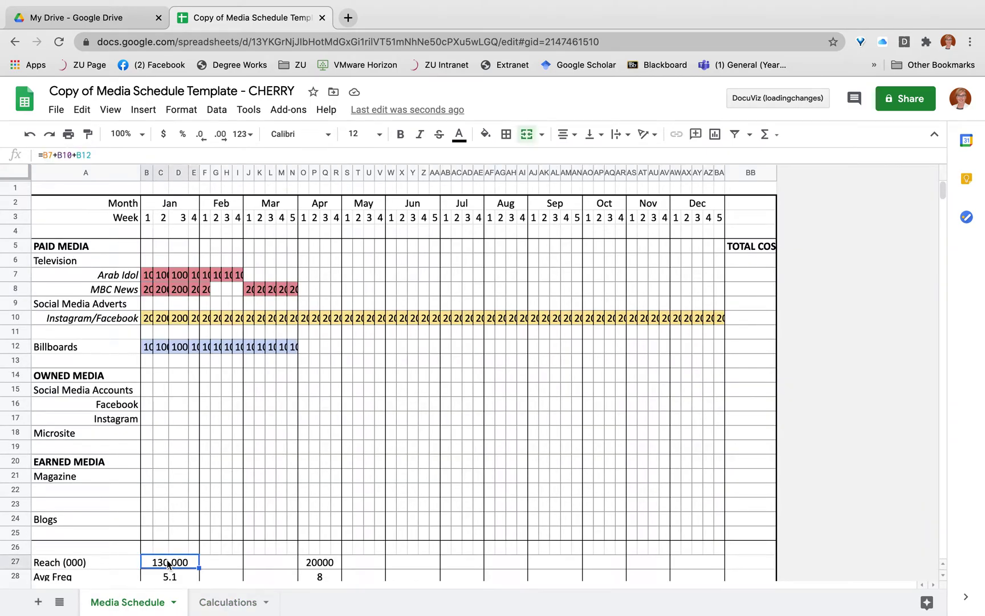
text(333)
key(BackSpace)
text(0)
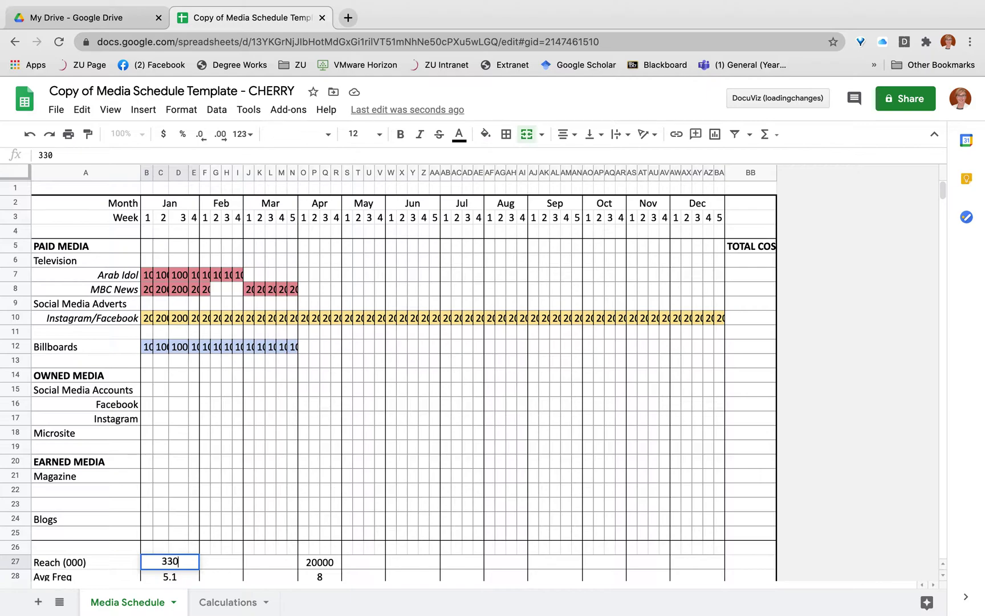
text(,000)
key(Return)
key(Down)
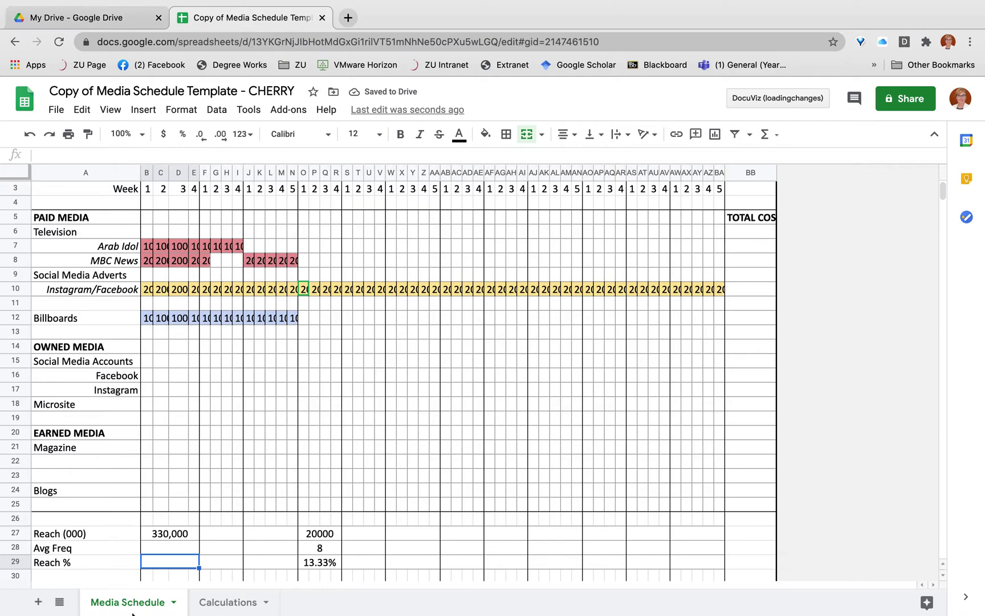
click(210, 602)
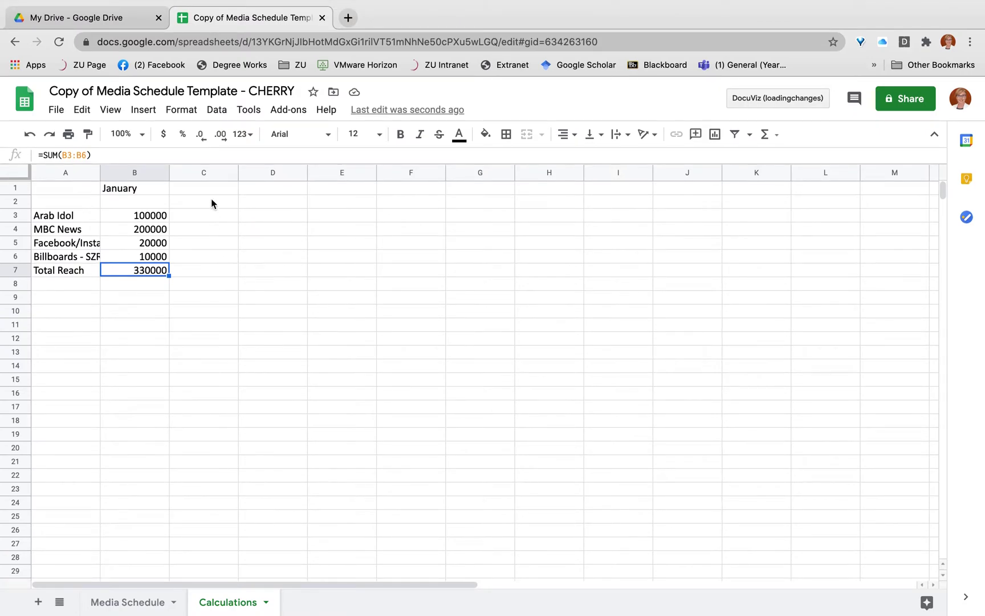
- Add the headings Reach in B2 and Frequency in C2
click(143, 201)
text(Reach)
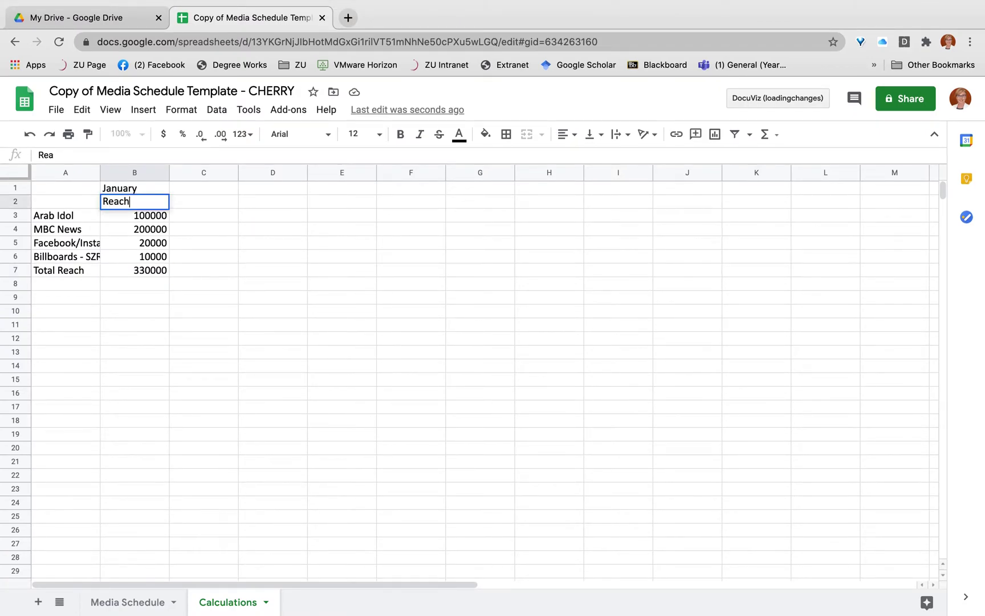
key(Tab)
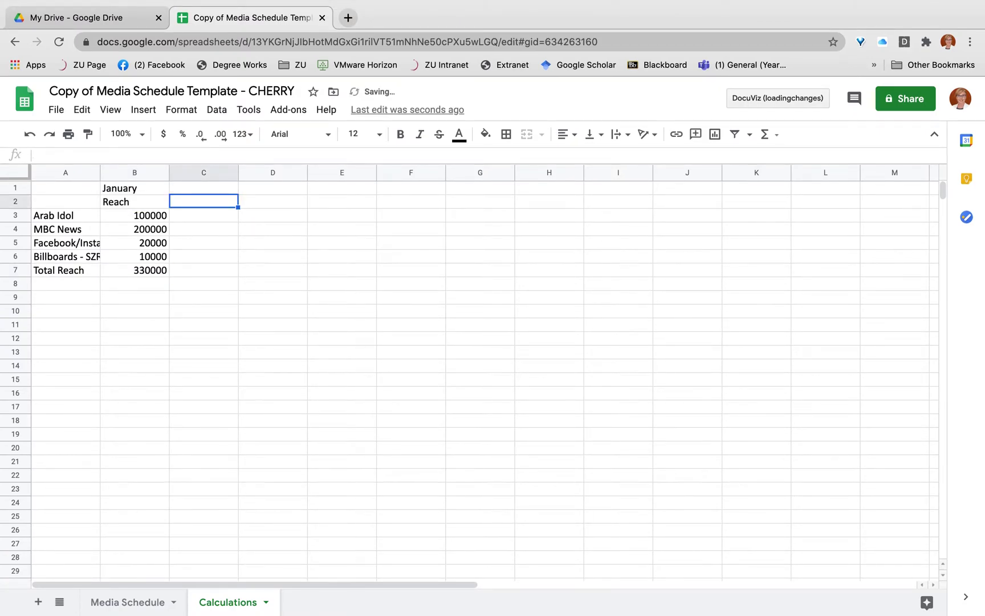
text(Freq)
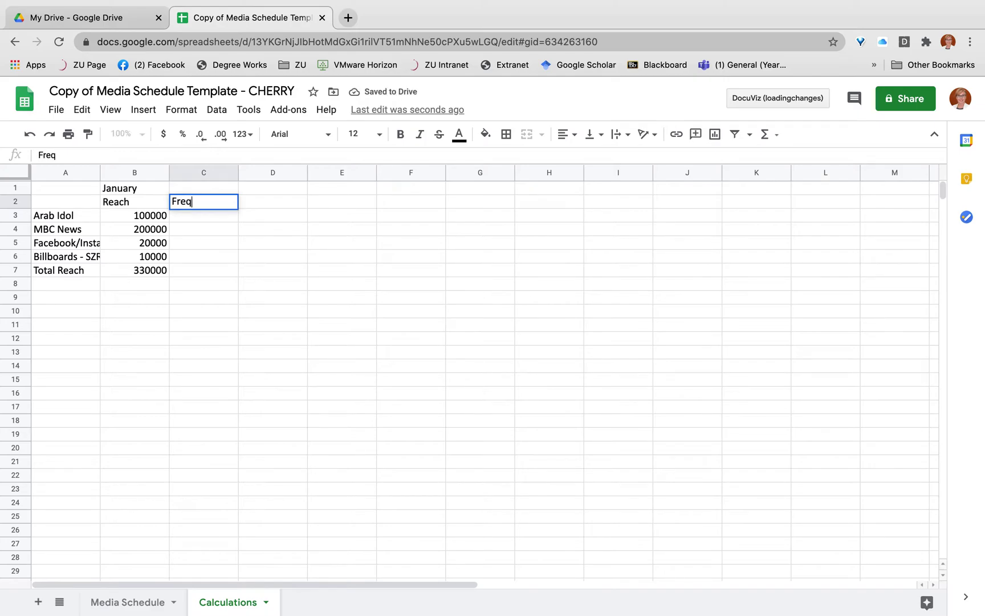
text(uency)
key(Return)
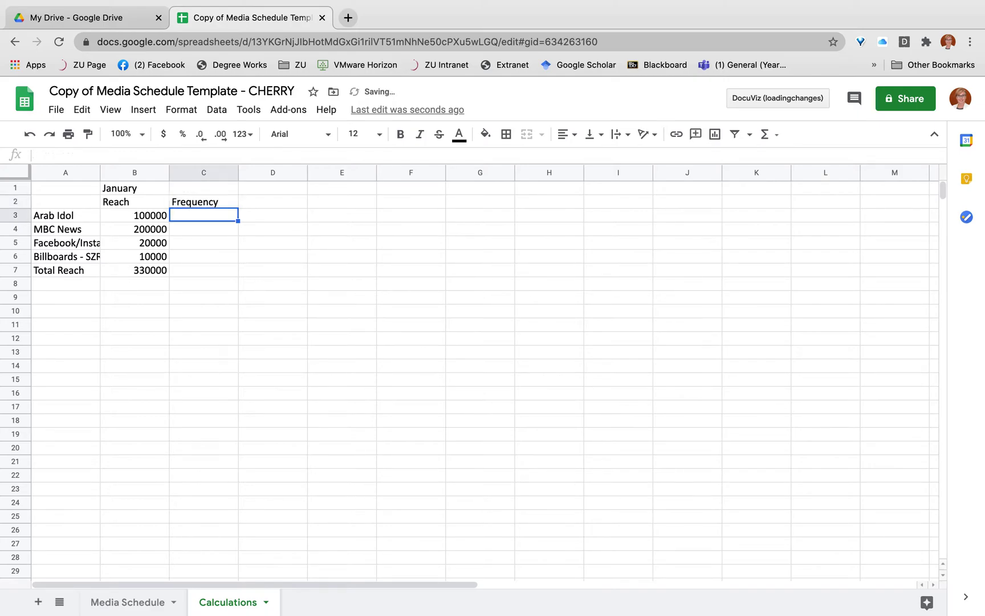
- Enter frequencies 4, 4, 8 and 10 for the four channels in C3:C6
text(4)
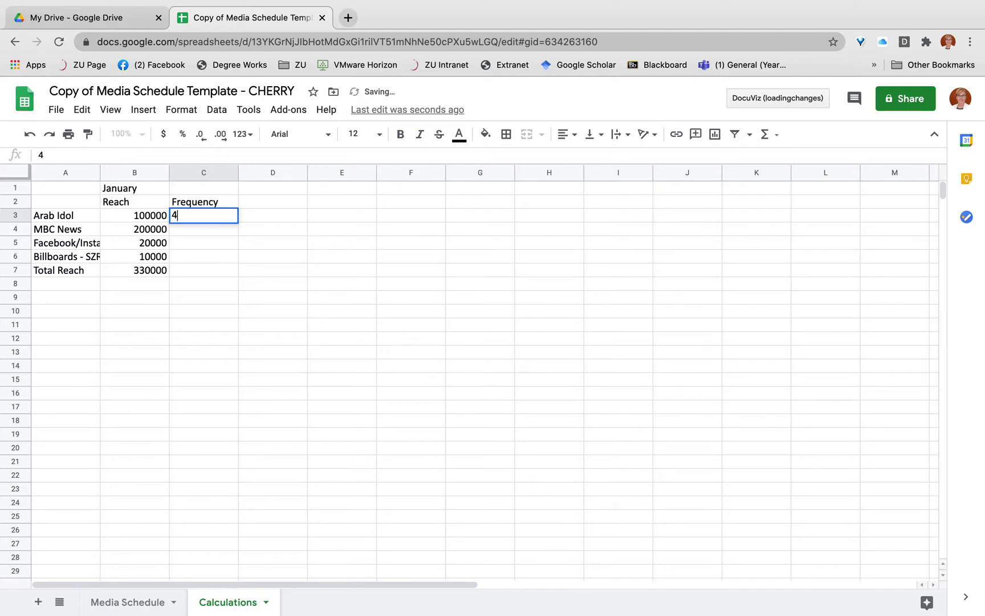
key(Return)
text(4)
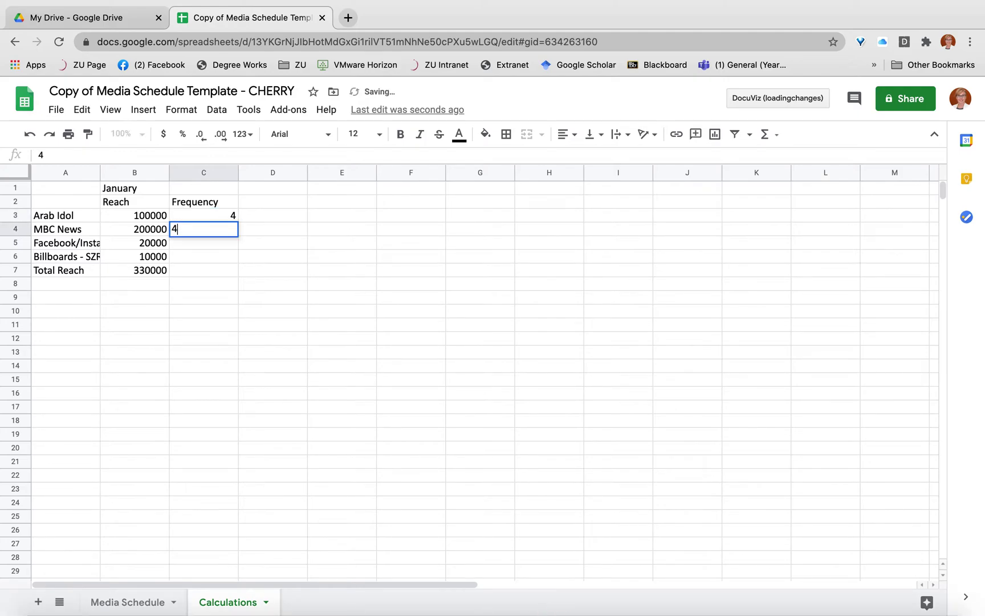
key(Return)
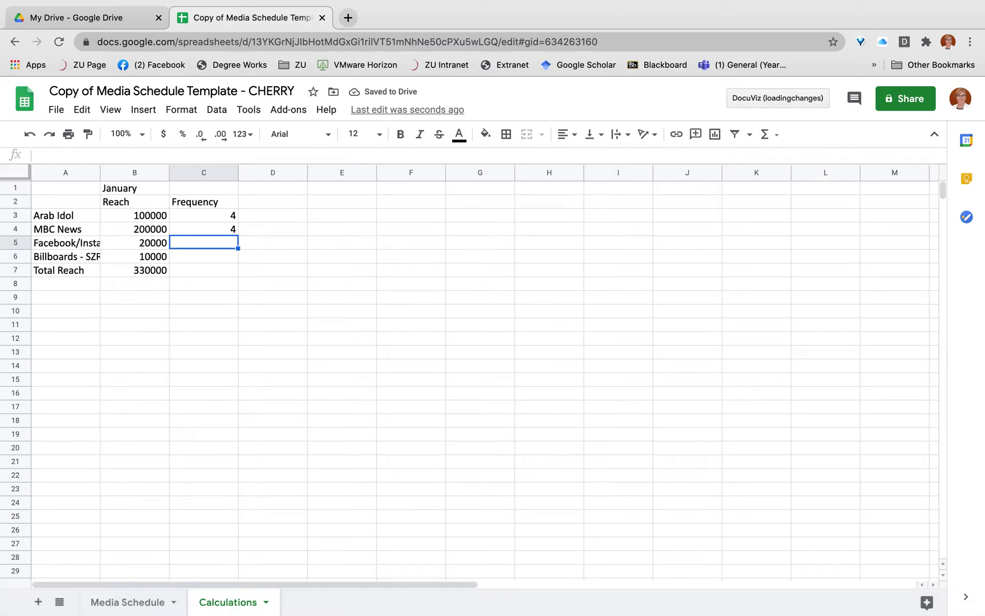
text(8)
key(Return)
text(10)
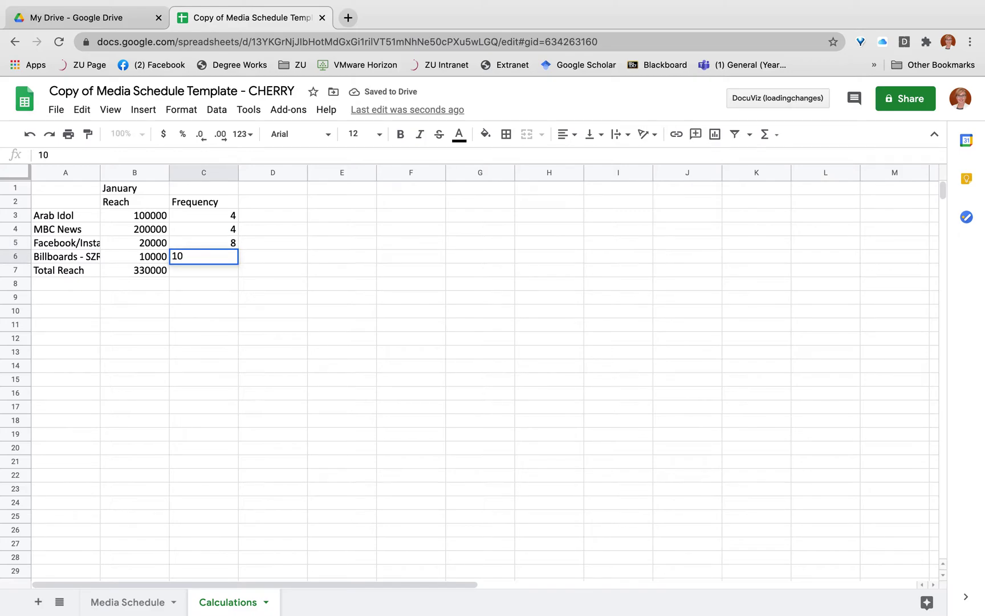
key(Return)
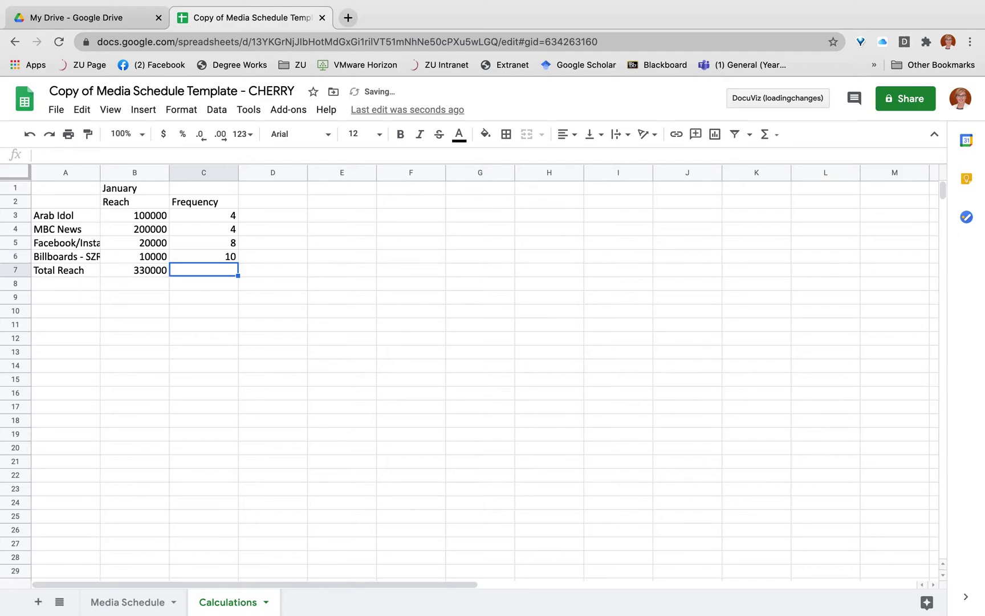
key(Up)
key(Up)
key(Up)
key(Up)
key(Up)
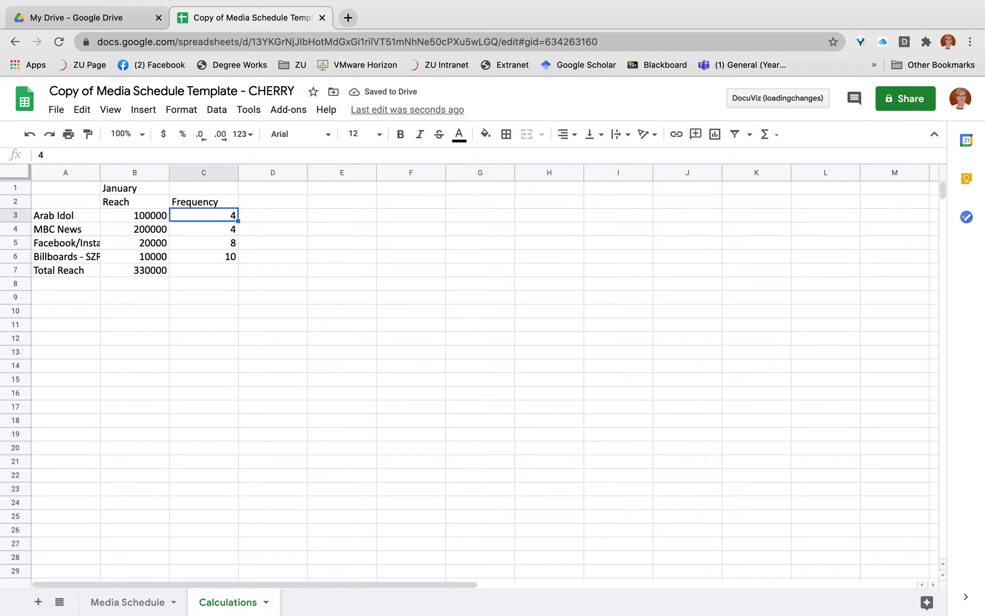
key(Down)
key(Down)
key(Down)
key(Down)
key(Down)
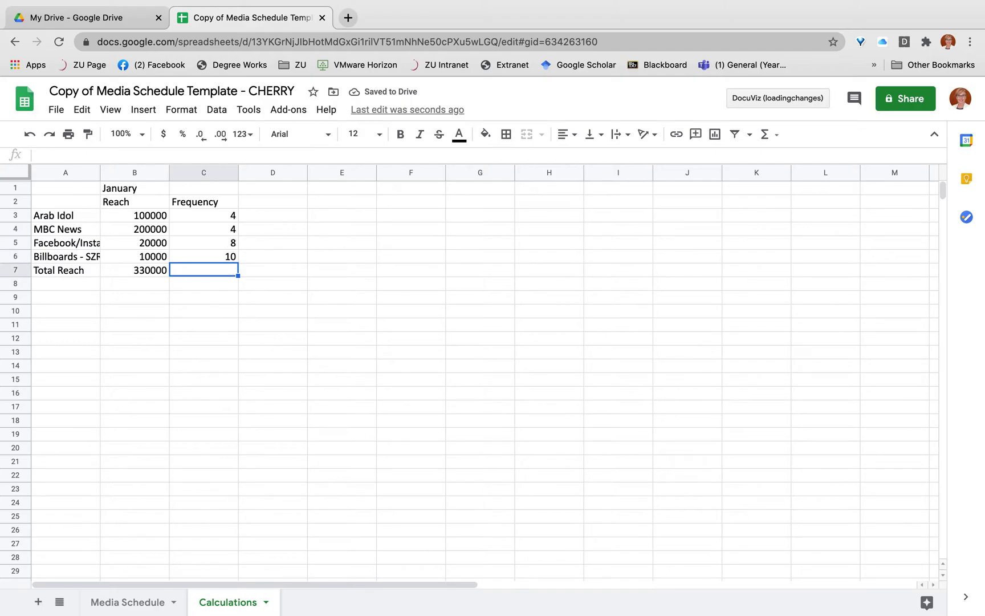
key(Up)
key(Up)
key(Up)
key(Up)
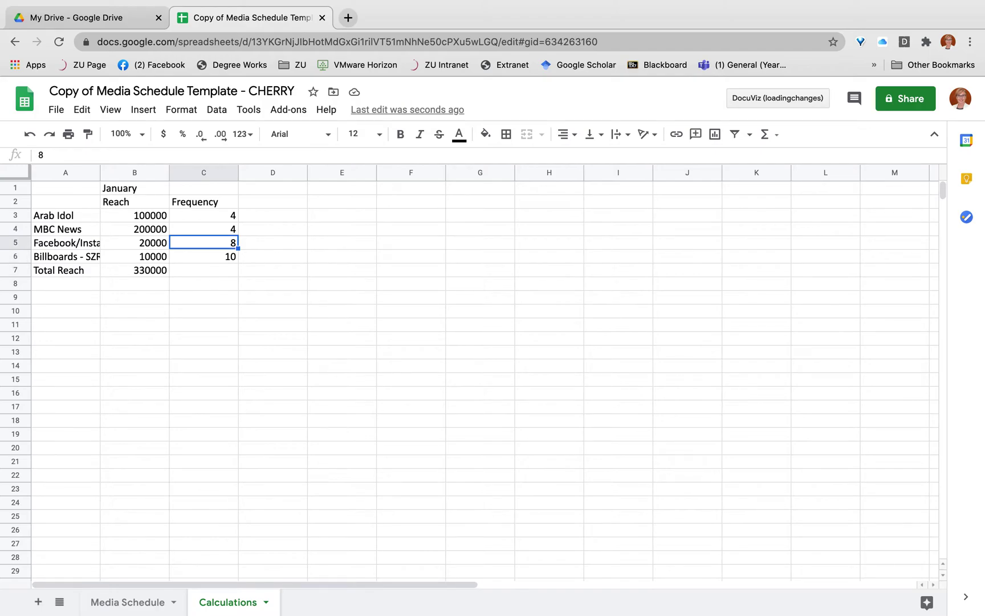
key(Down)
key(Down)
key(Down)
key(Down)
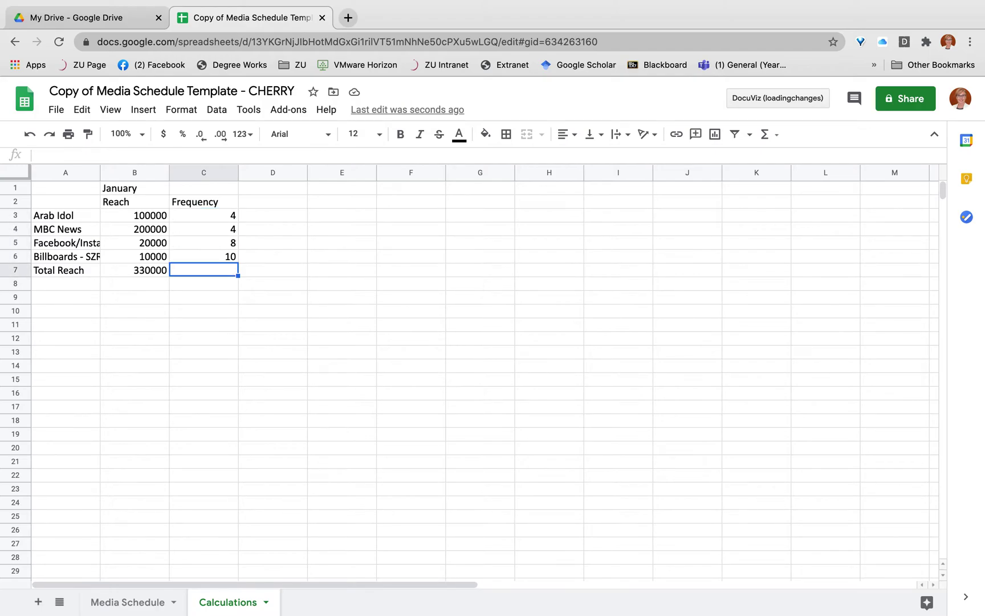
click(137, 218)
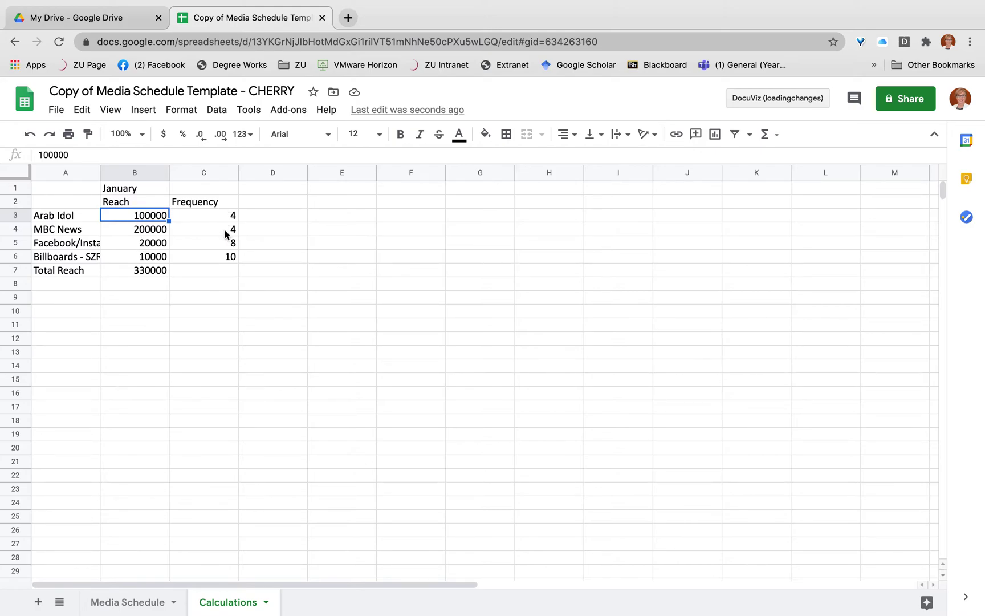
- Enter the heading 'Weight %' in cell D2 next to Frequency
click(286, 203)
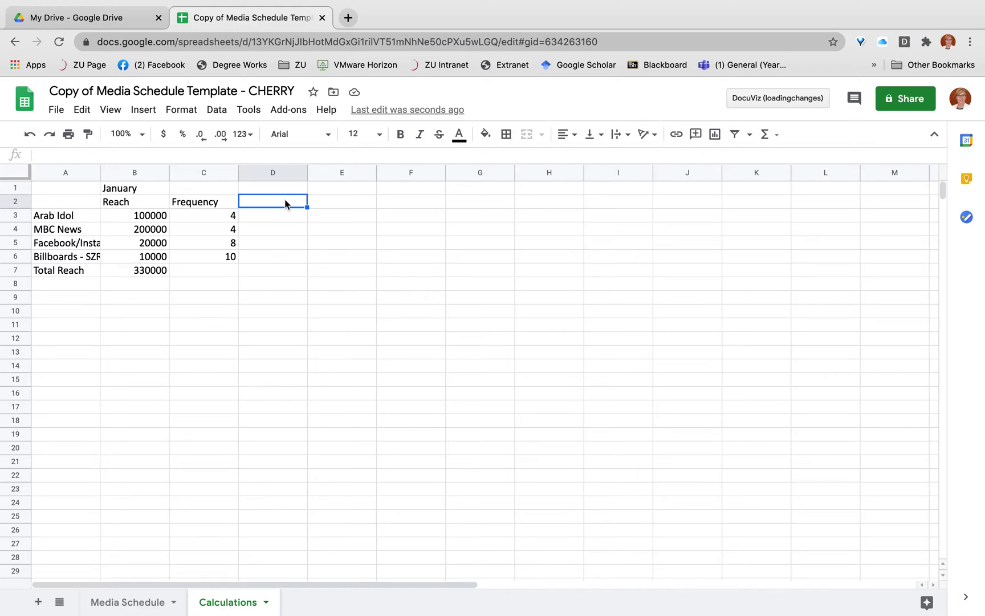
text(Weg)
key(BackSpace)
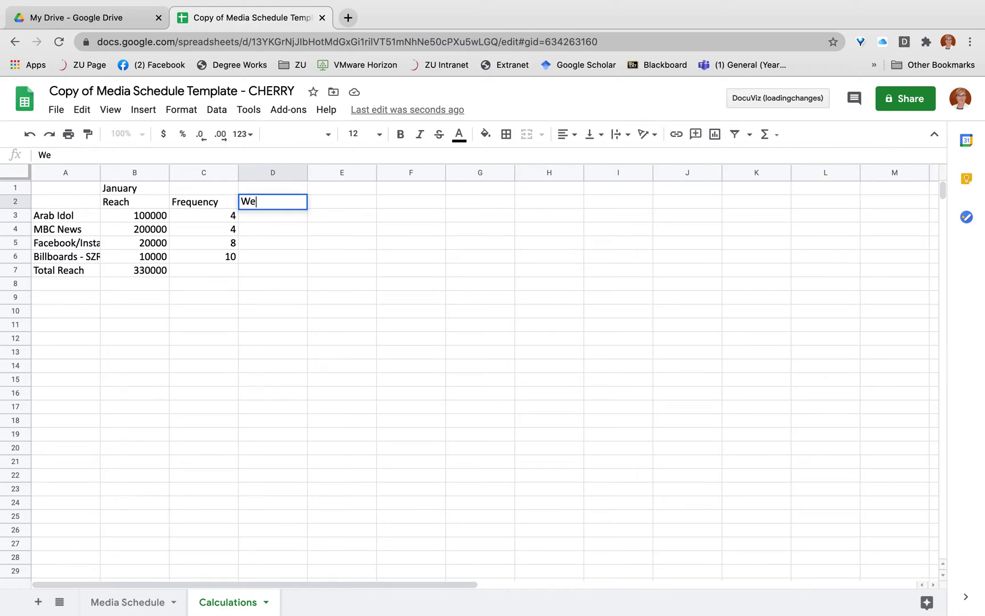
text(ight)
key(Return)
key(Up)
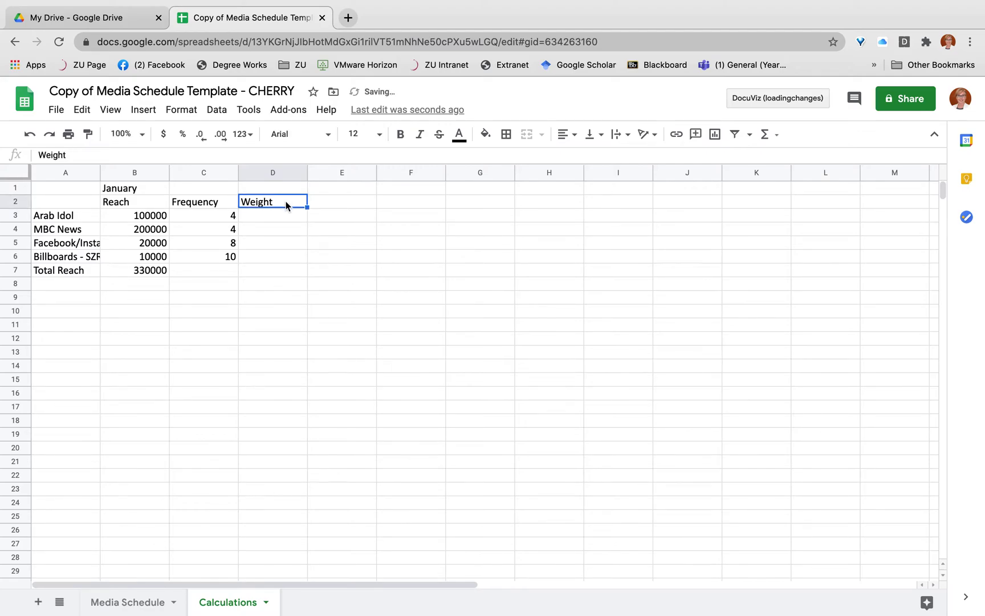
key(Return)
text(%)
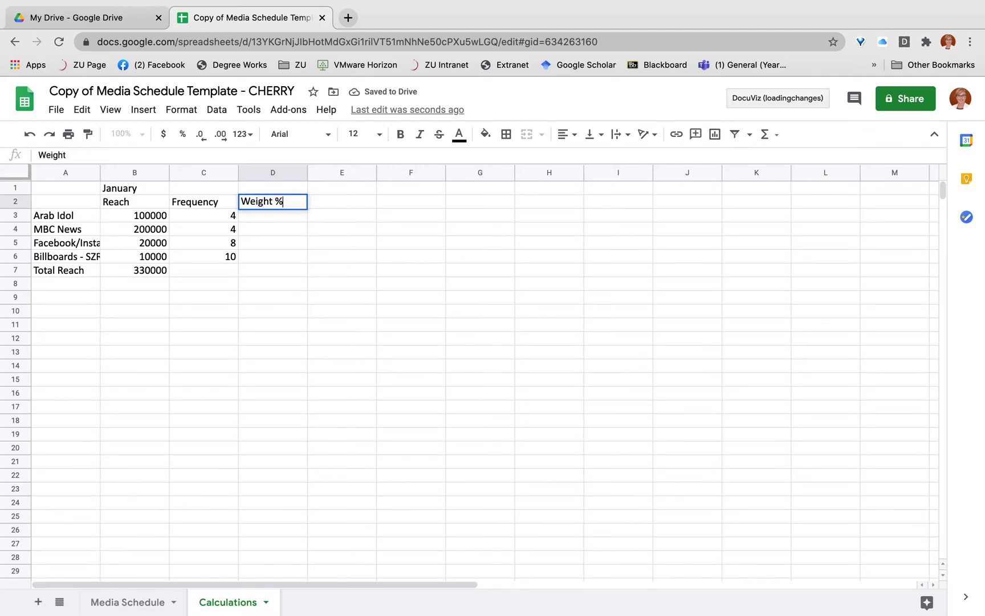
key(Return)
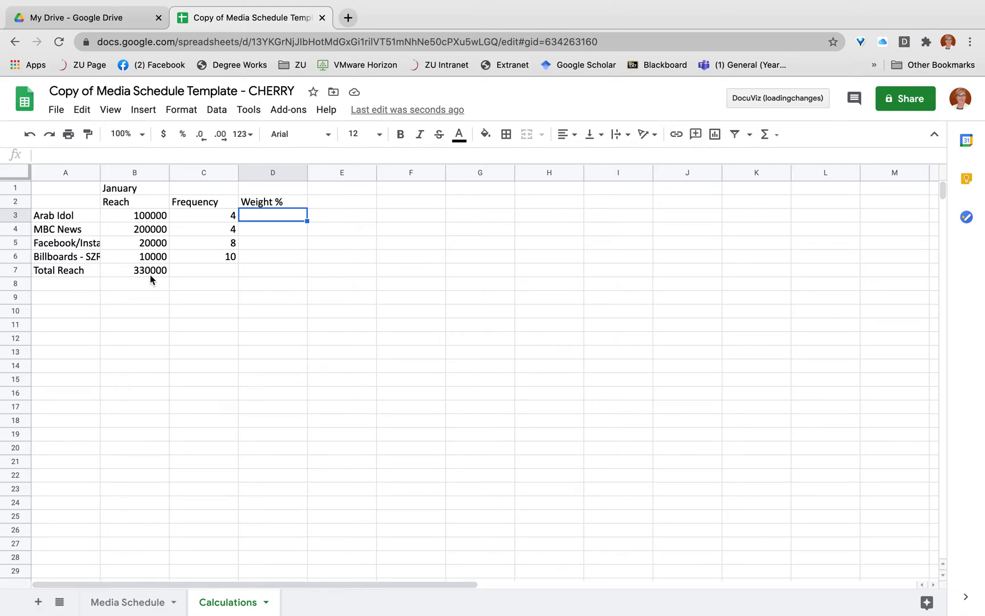
- Compute Arab Idol's weight as its reach divided by Total Reach B7, shown as a percent
text(=)
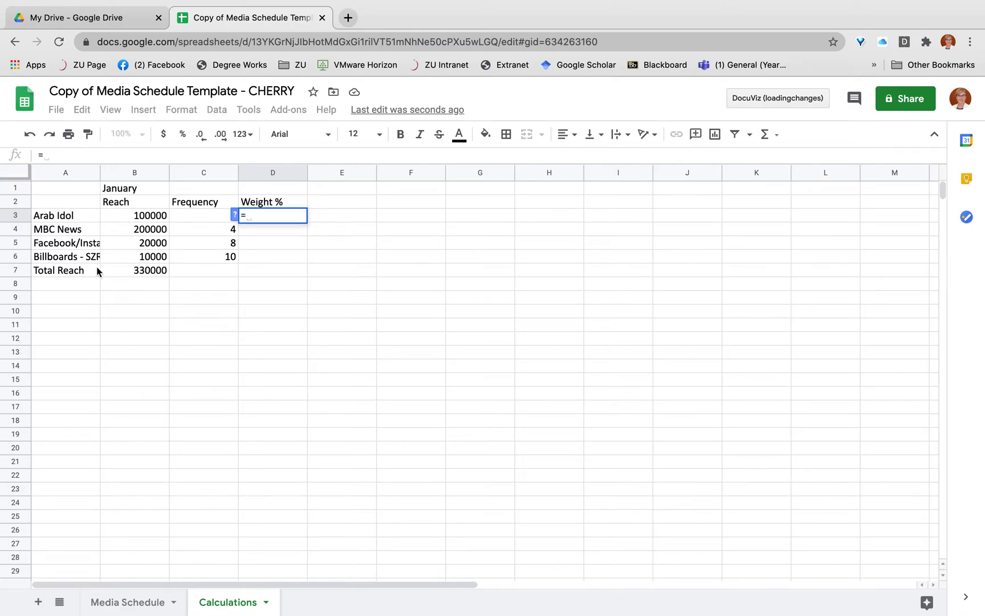
click(136, 216)
text(/)
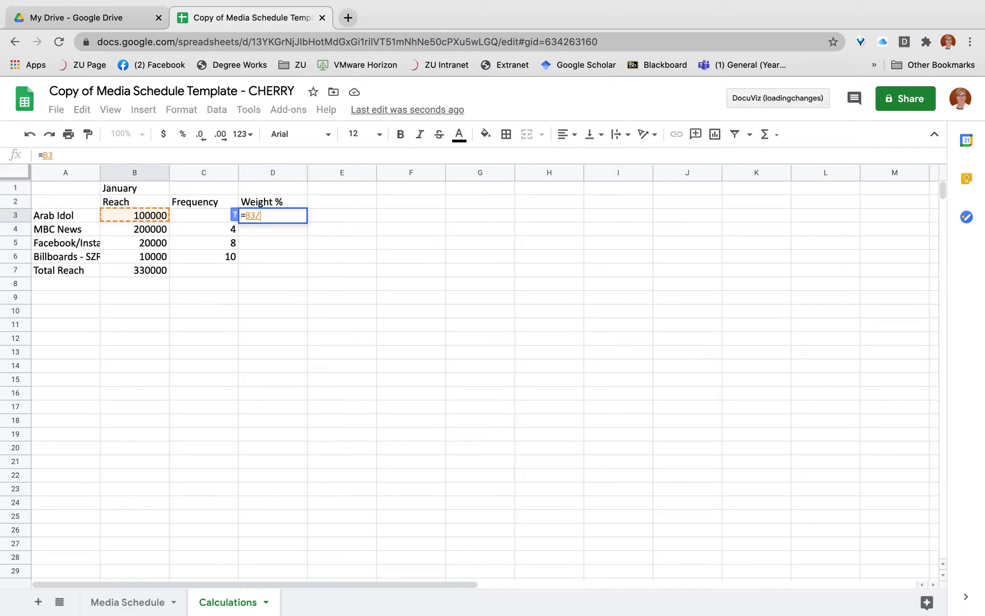
click(154, 271)
key(Return)
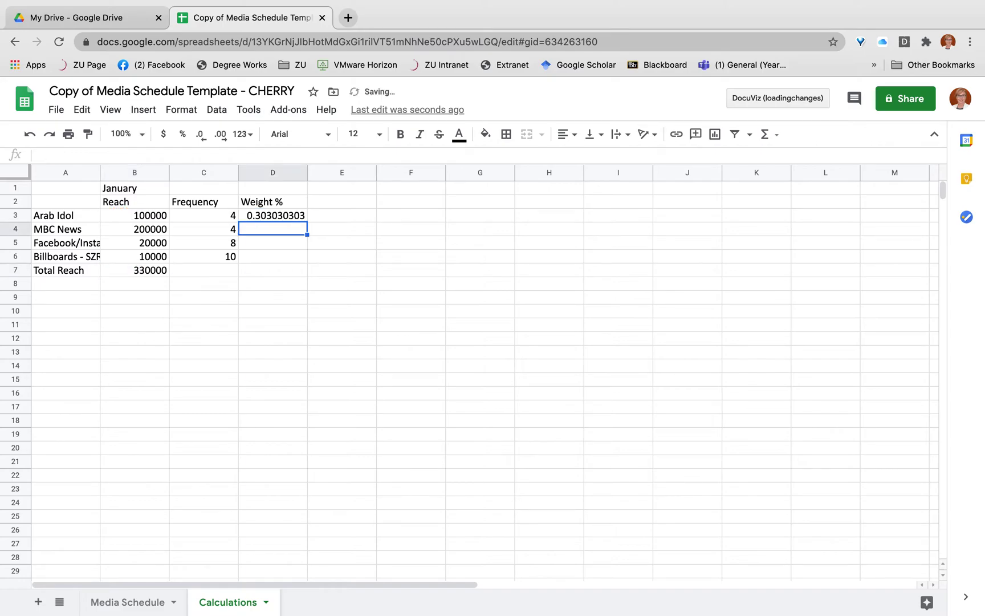
click(299, 216)
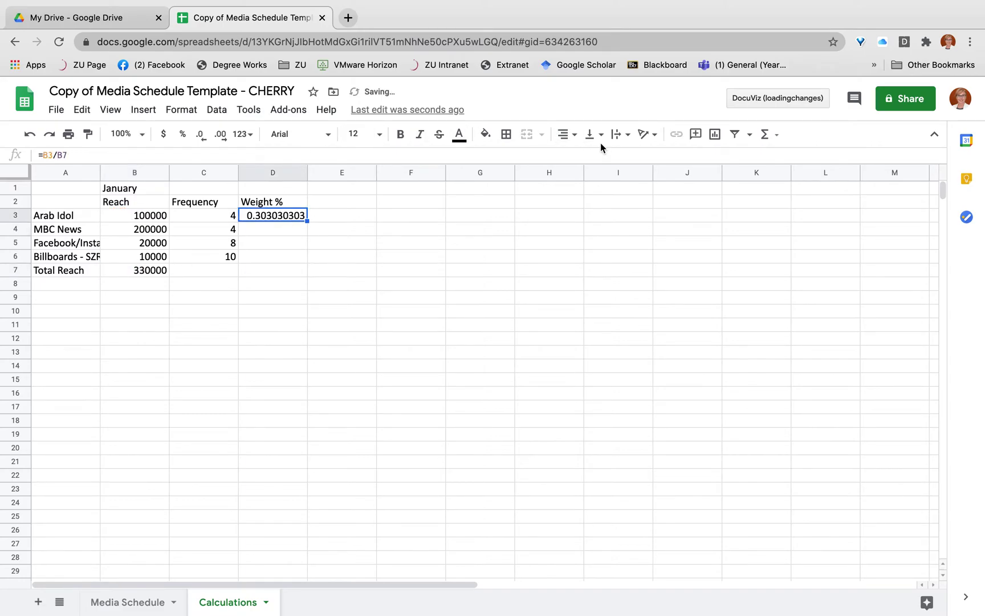
click(183, 137)
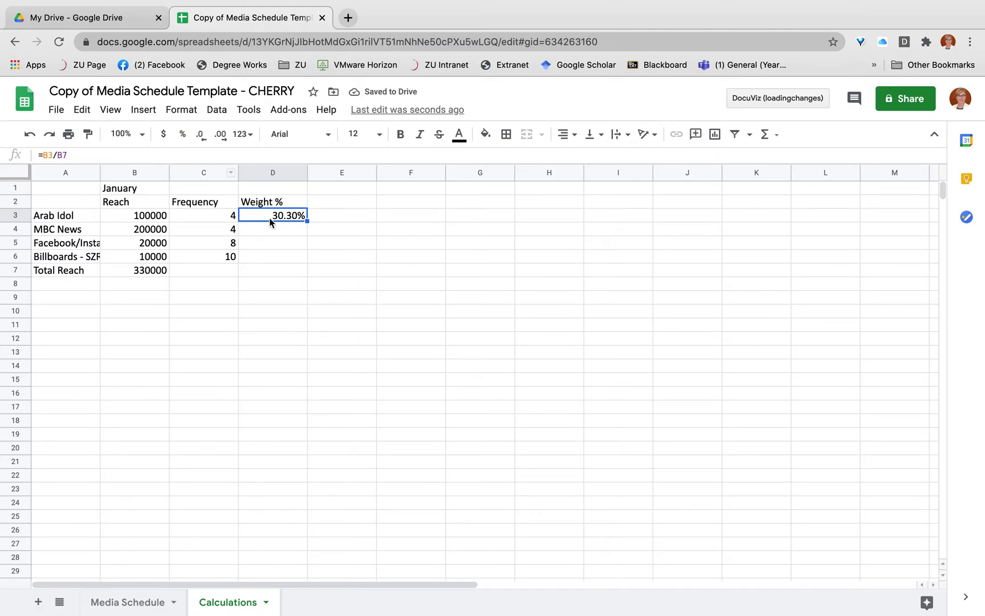
click(59, 155)
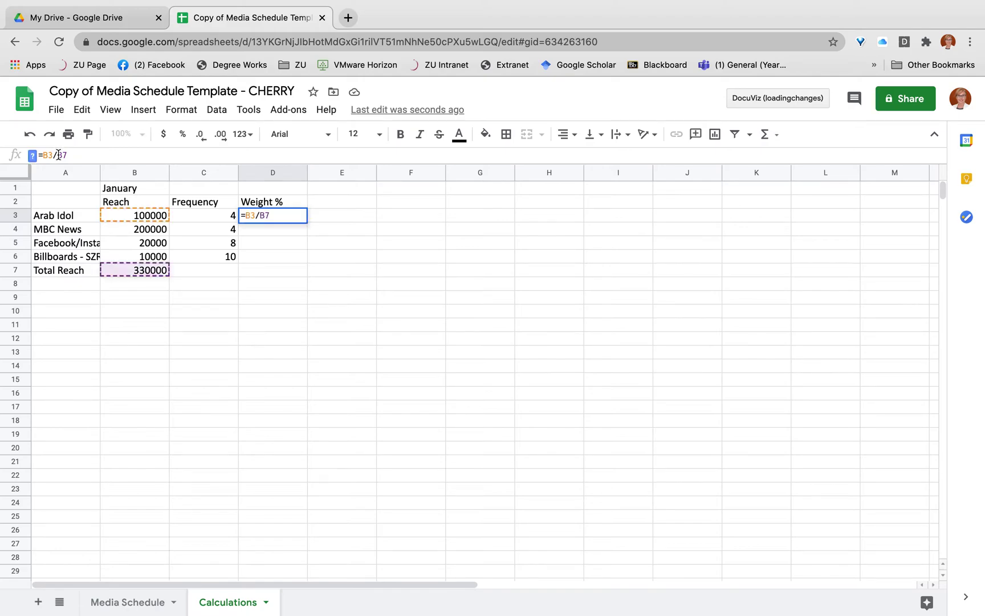
key(Return)
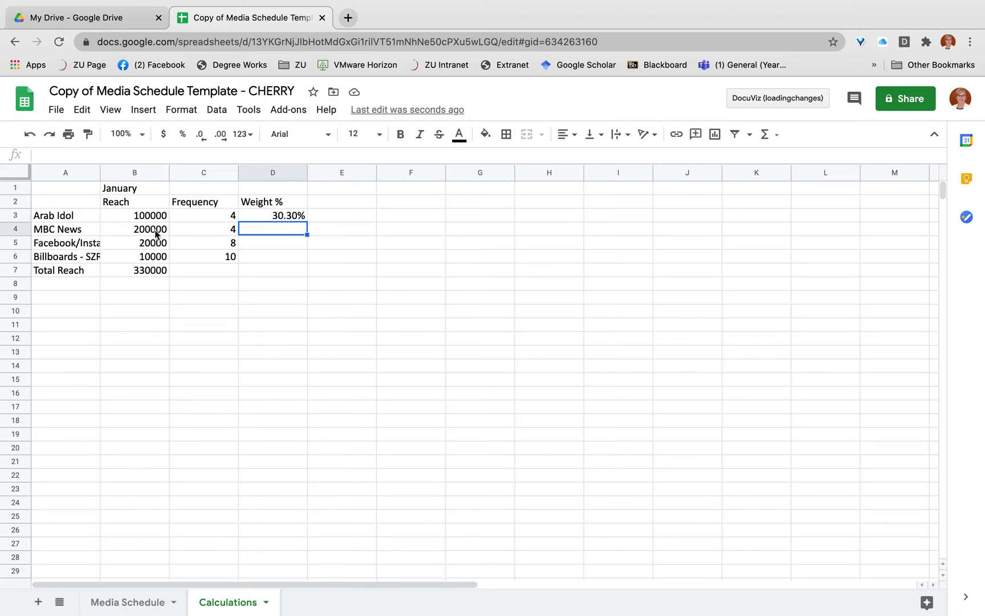
- Enter MBC News's weight as a percent, locking the total reach as $B$7
text(=)
click(127, 229)
text(/)
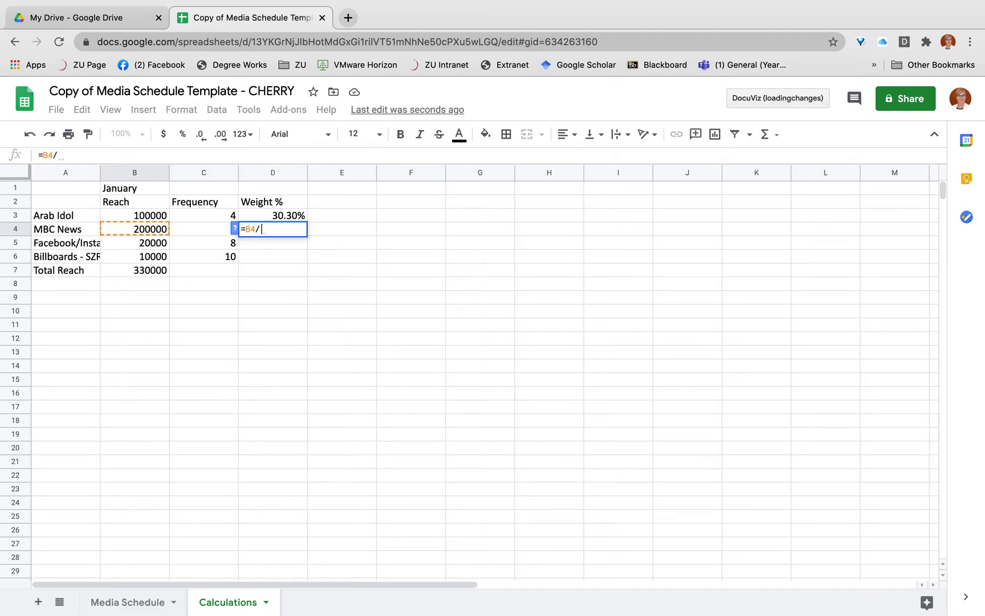
click(146, 269)
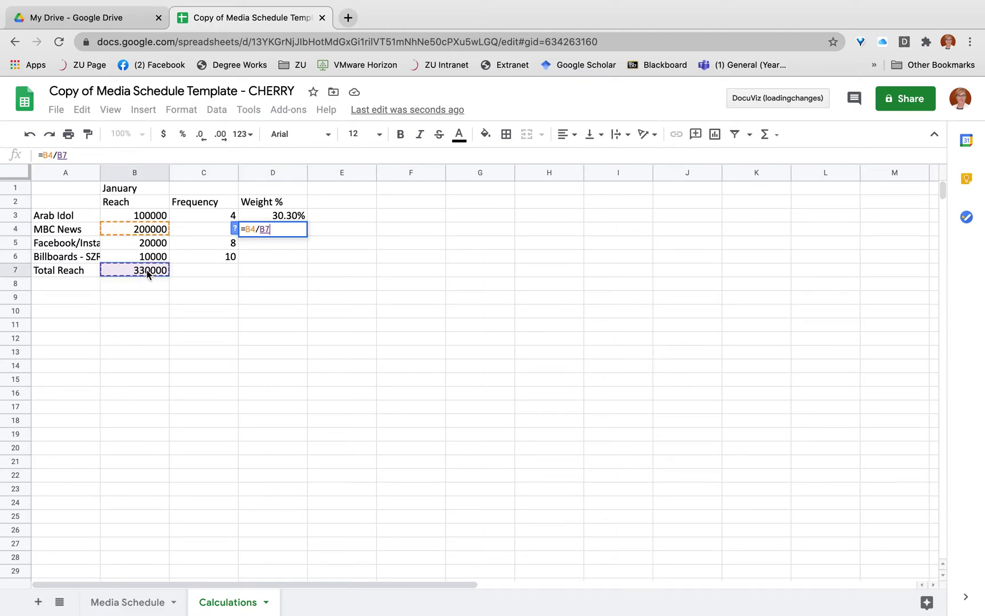
key(Return)
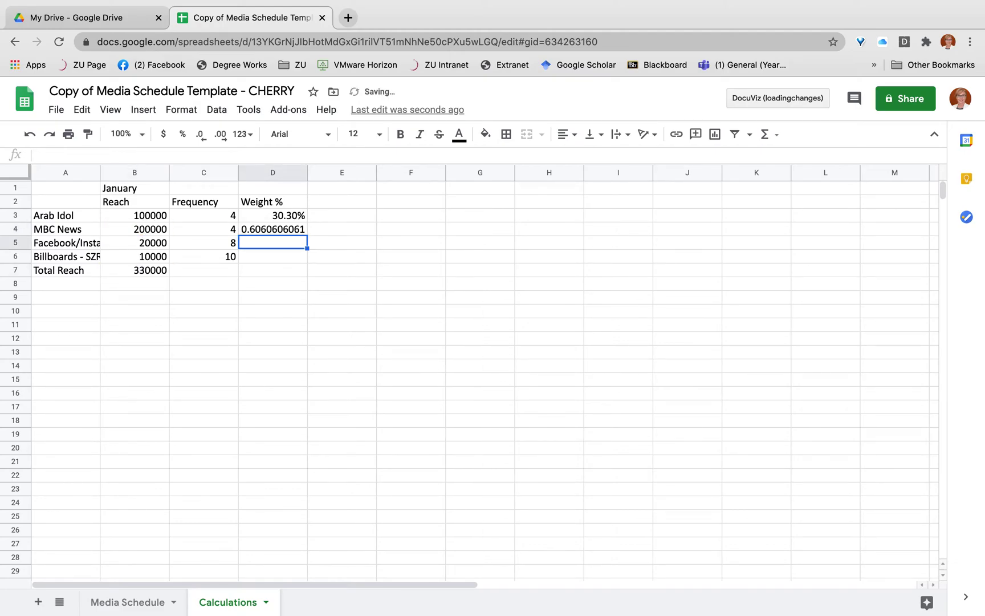
click(245, 230)
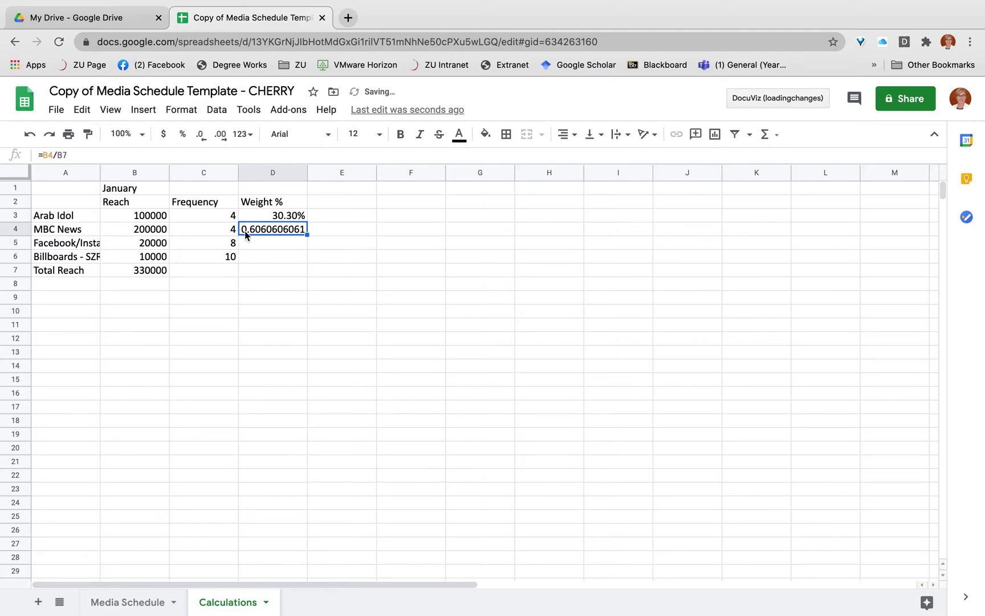
click(182, 134)
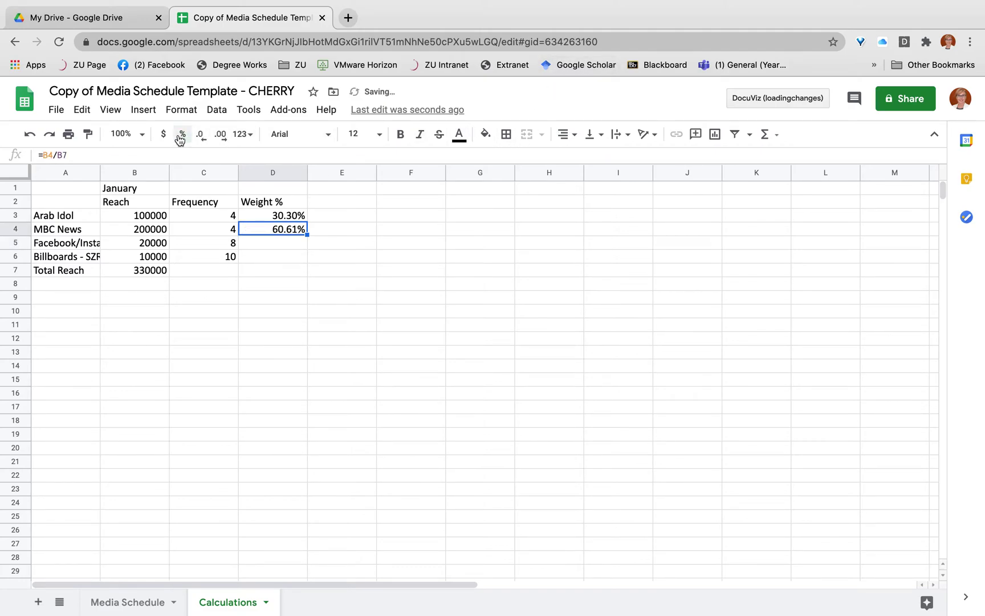
click(289, 244)
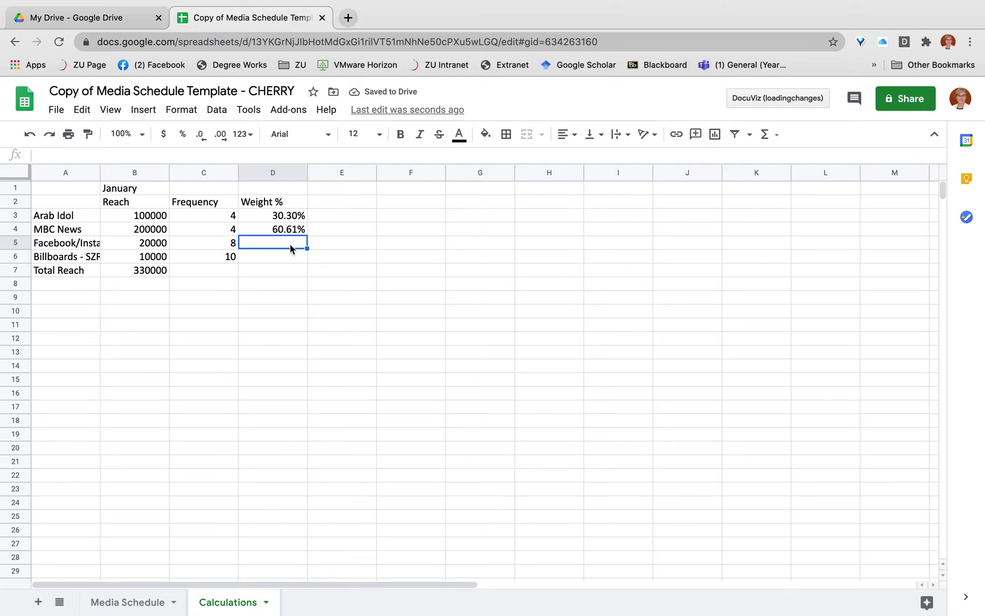
click(302, 231)
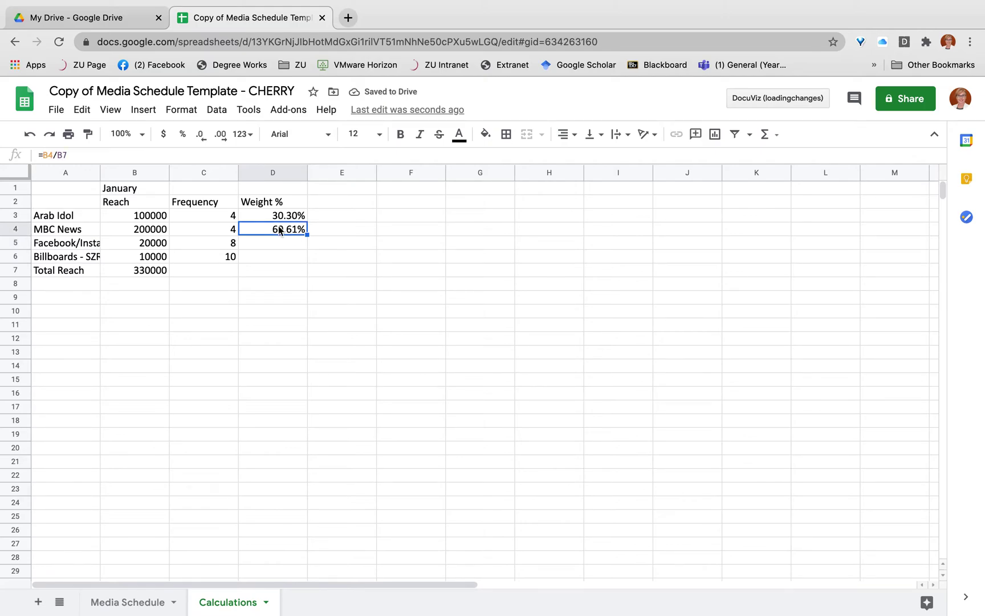
click(56, 156)
text($)
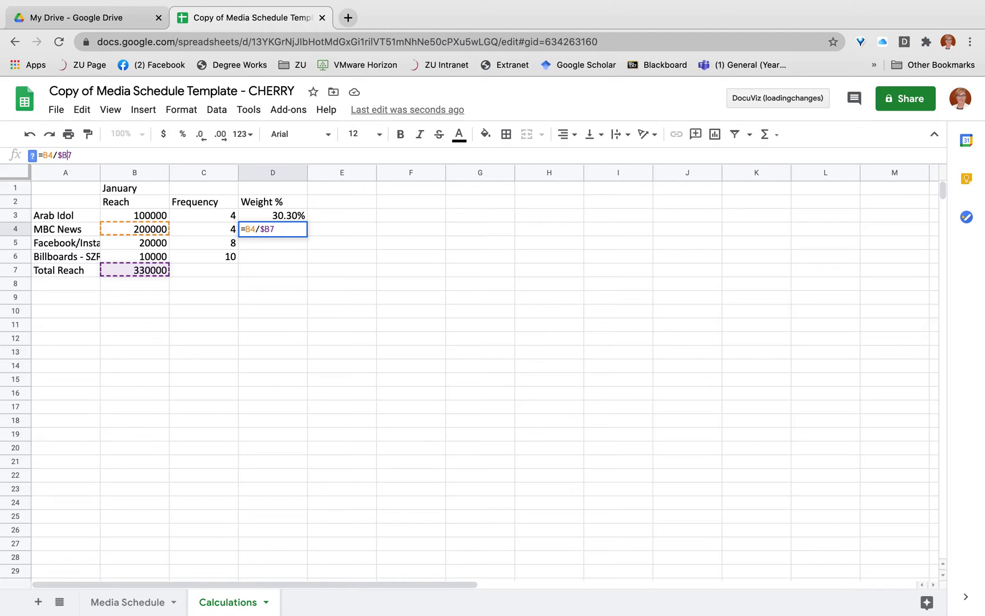
text($)
key(Return)
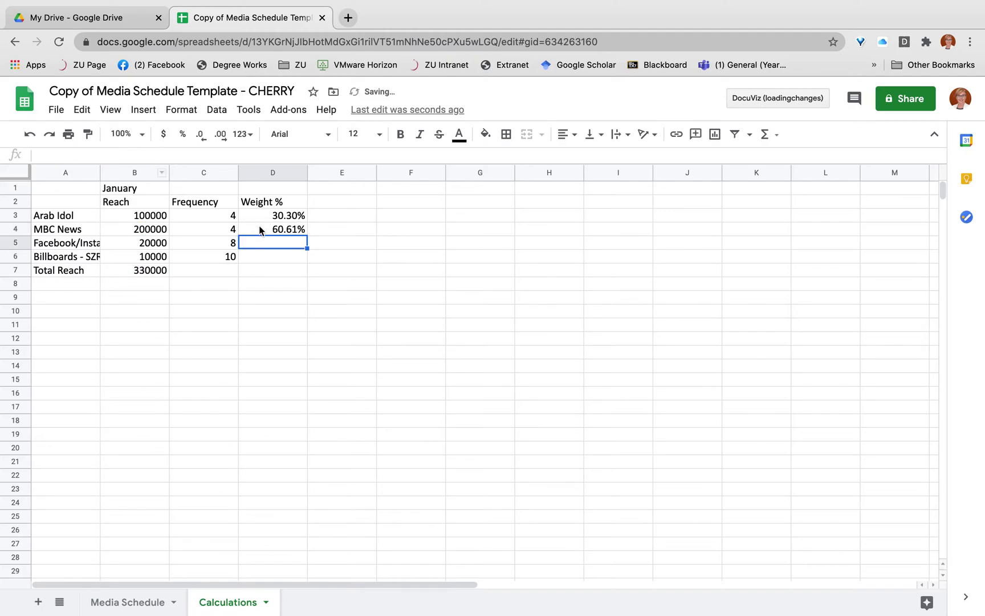
- Fill the weight formula down to D6, giving 6.06% and 3.03%
click(259, 230)
drag(307, 235, 306, 264)
click(312, 269)
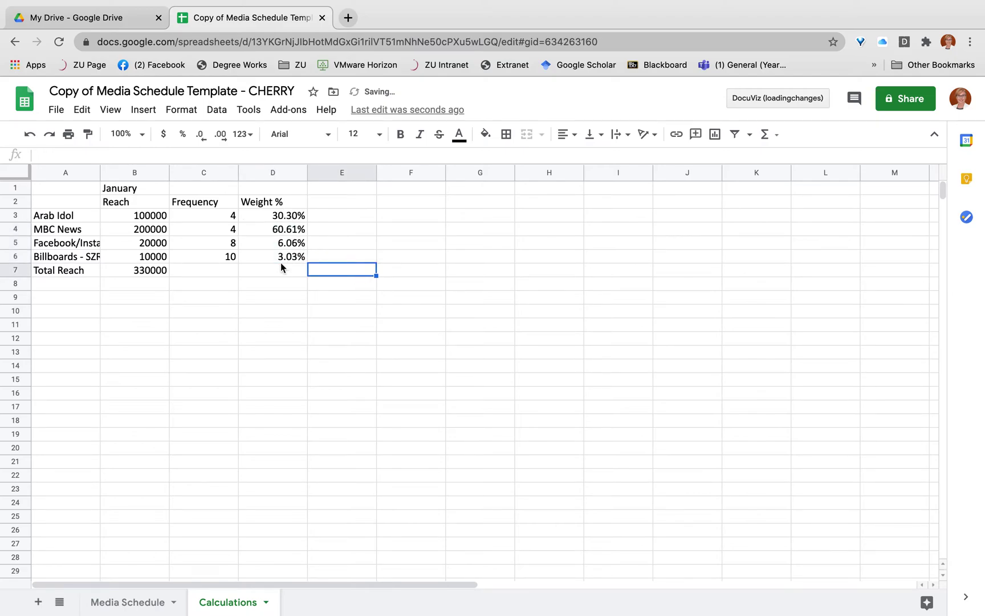
click(290, 245)
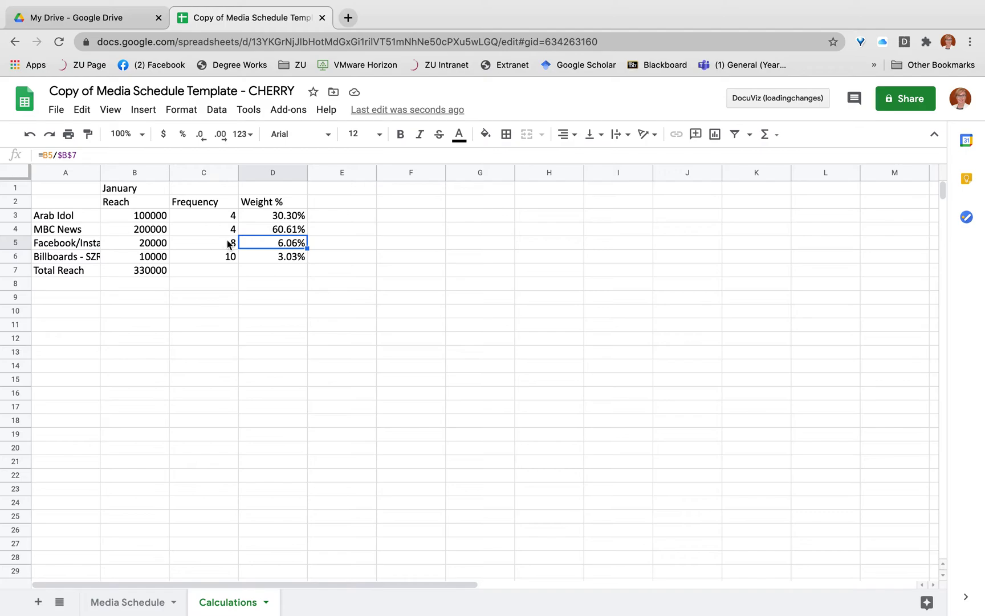
click(285, 270)
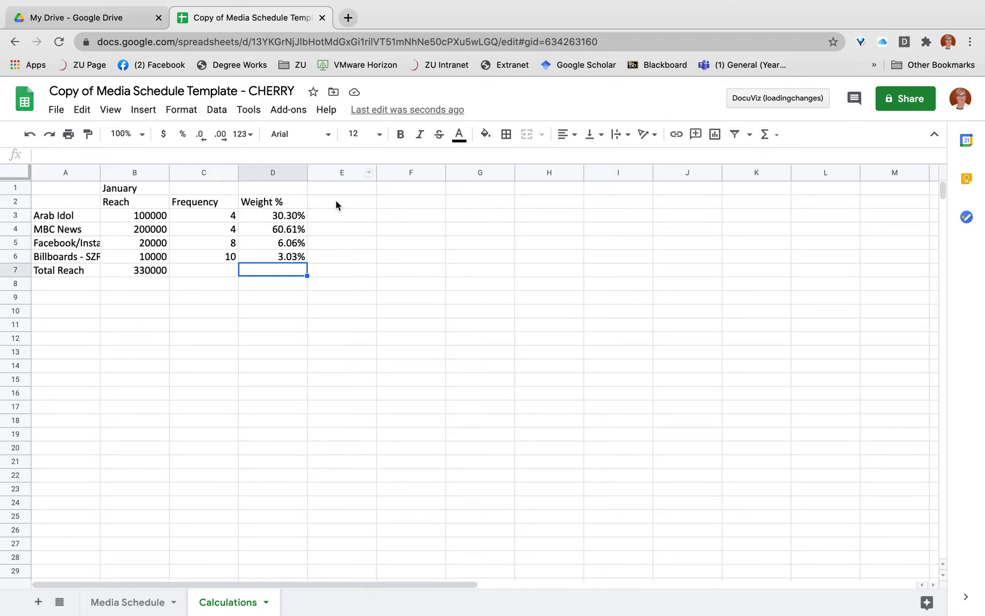
click(218, 213)
click(258, 216)
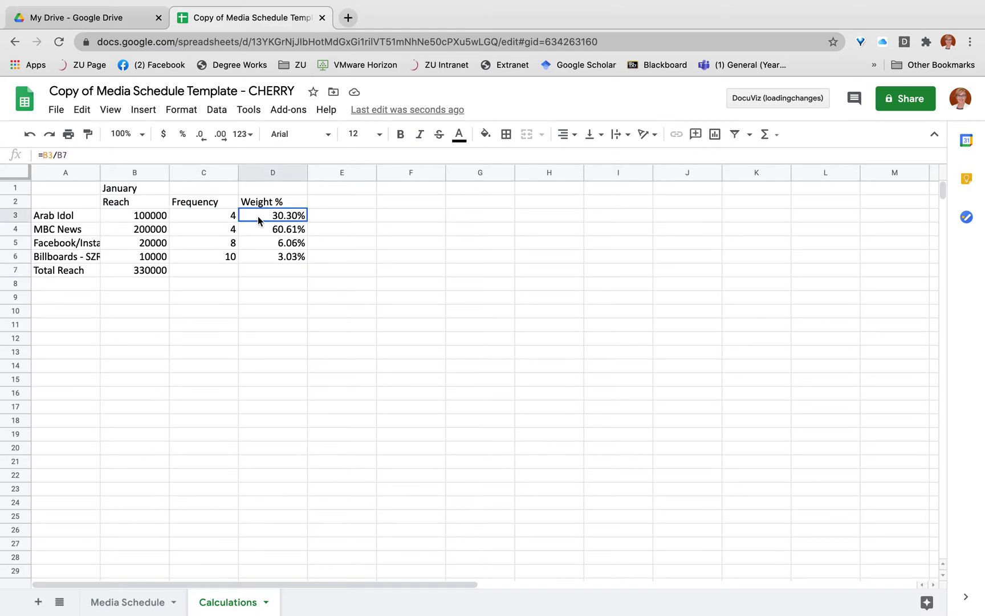
click(225, 224)
click(268, 232)
click(234, 243)
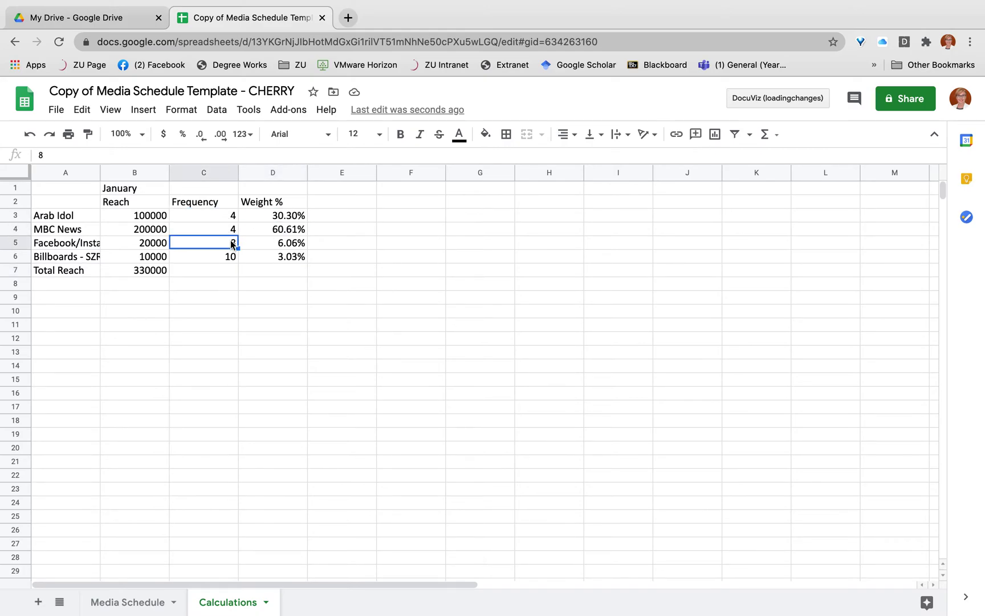
click(269, 242)
click(229, 257)
click(256, 257)
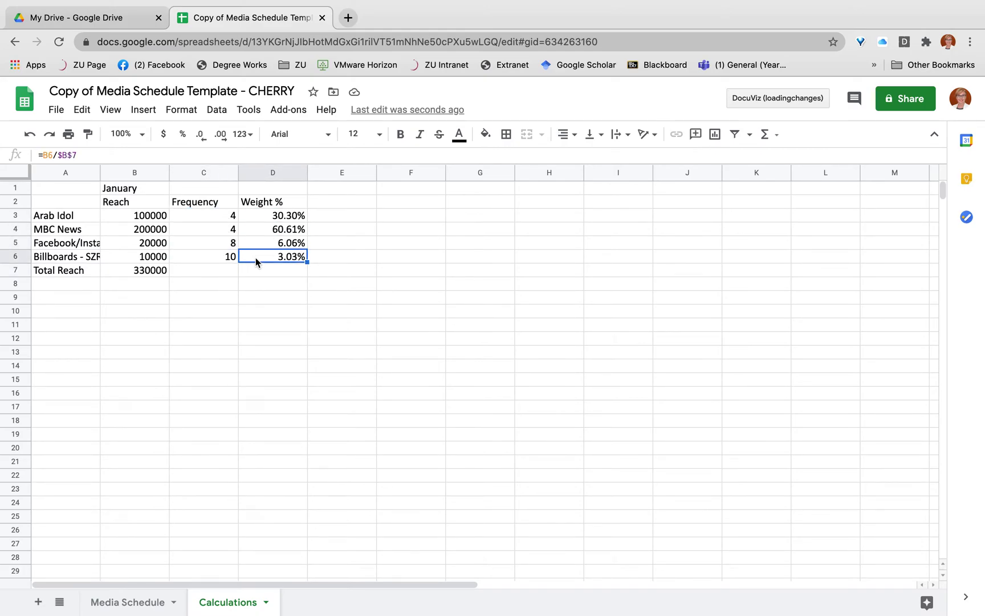
click(279, 217)
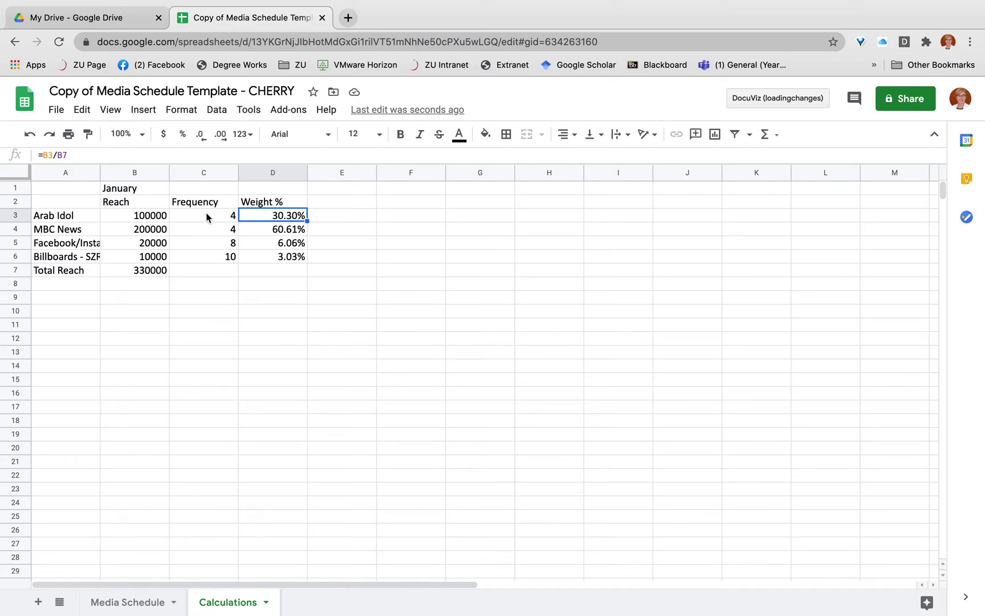
click(341, 204)
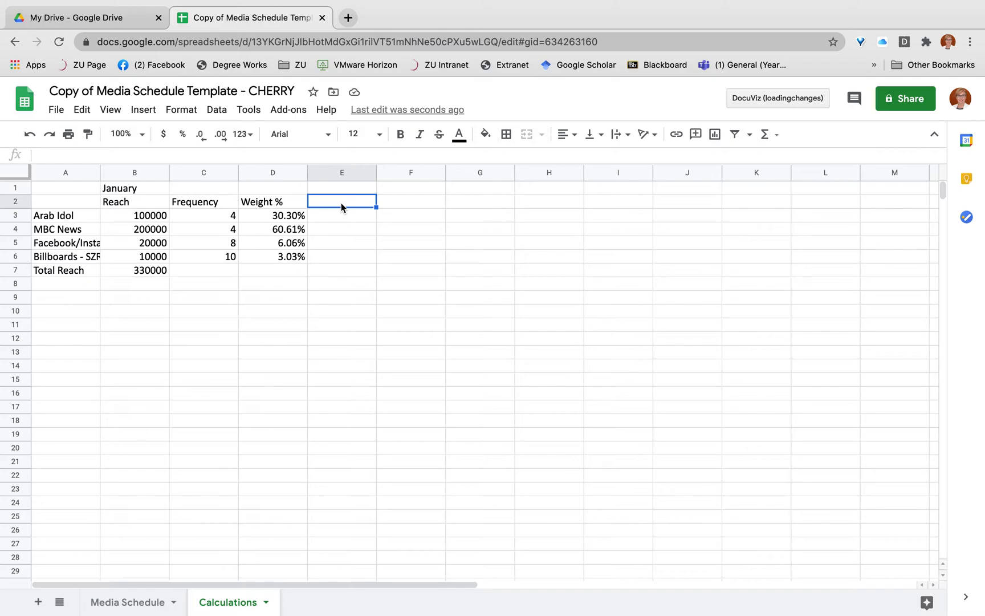
key(Down)
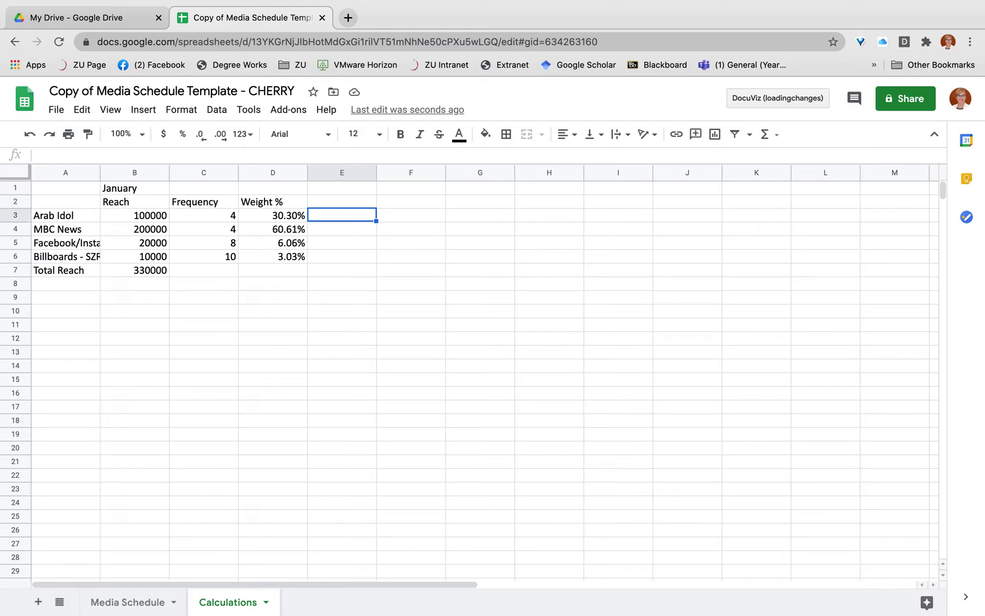
- Enter =D3*C3 in E3 at two decimals and fill down, giving 1.21, 2.42, 0.48, 0.30
text(=)
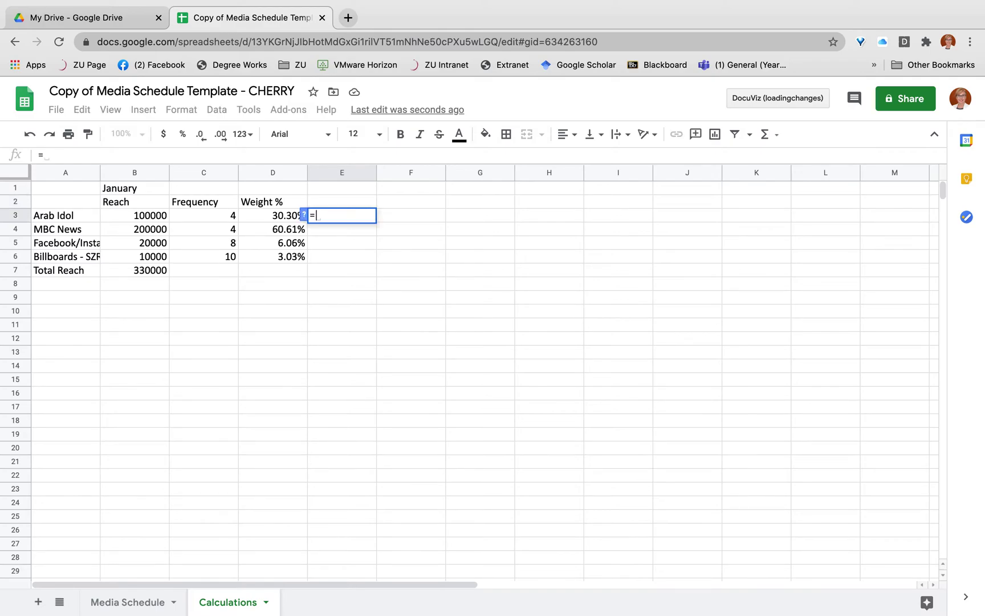
click(261, 215)
text(*)
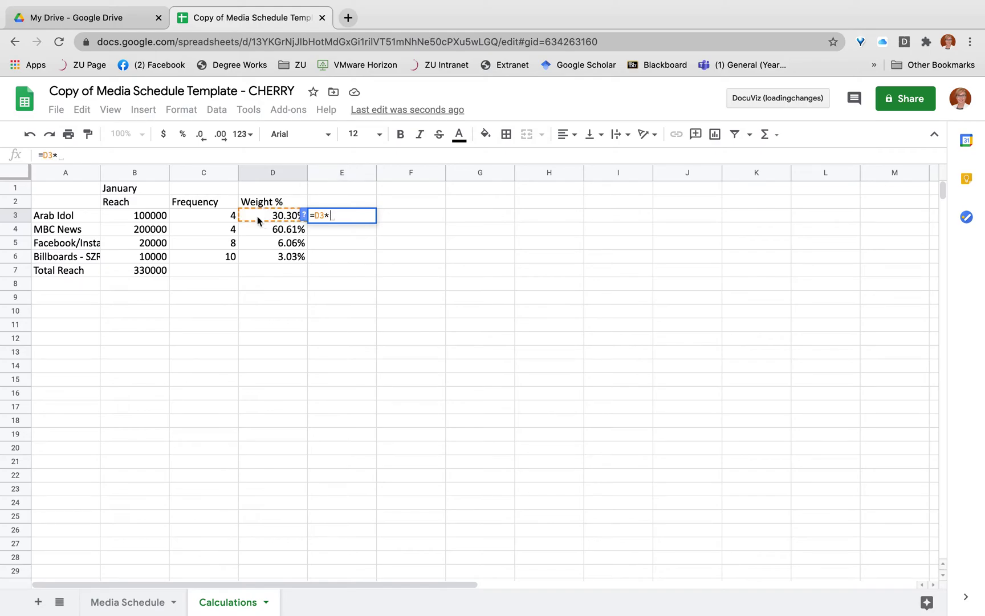
click(213, 216)
key(Return)
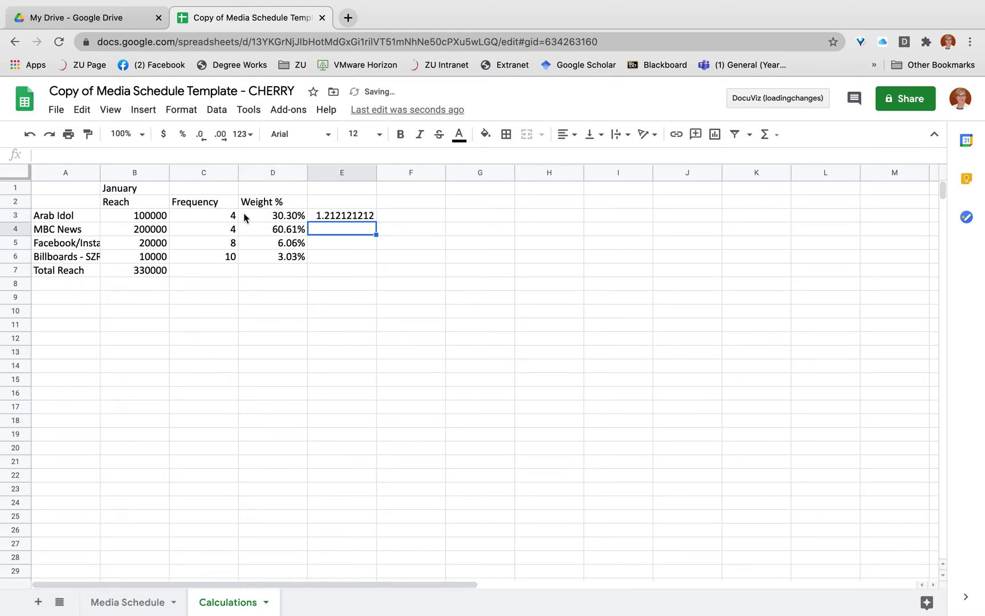
click(341, 215)
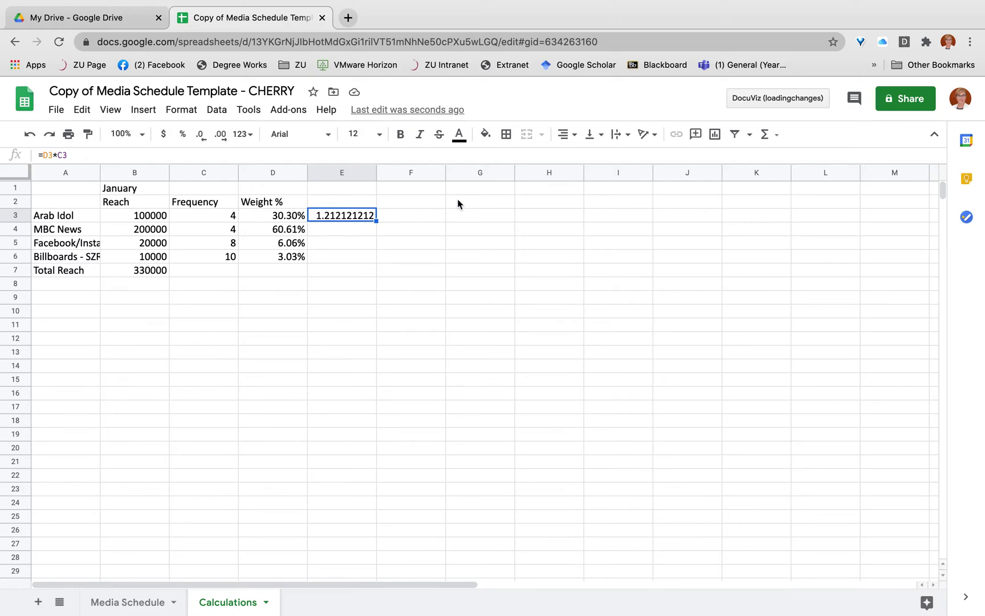
click(201, 134)
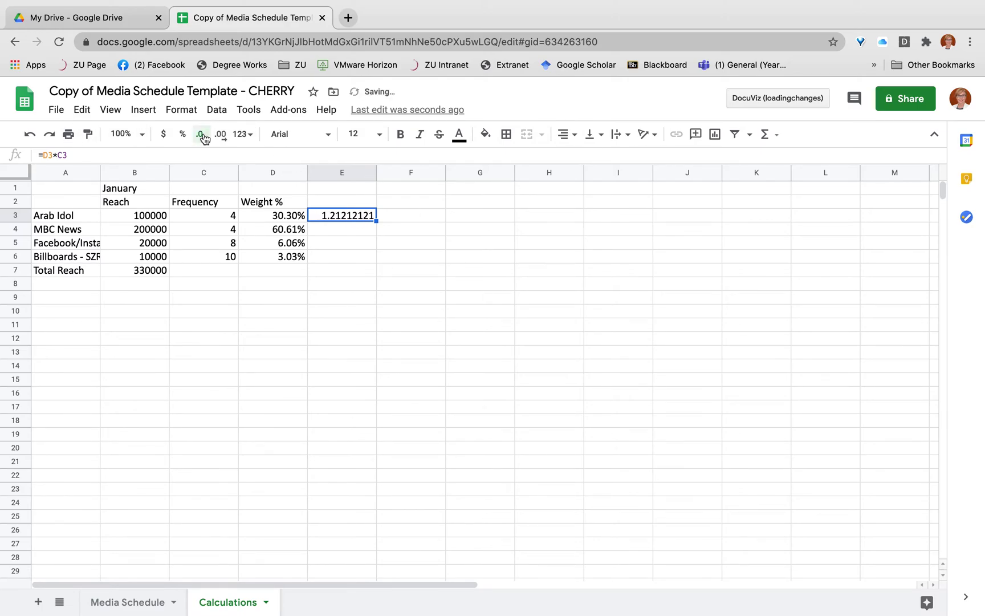
click(203, 135)
click(203, 137)
click(204, 138)
click(203, 137)
click(204, 138)
click(203, 137)
drag(377, 221, 370, 259)
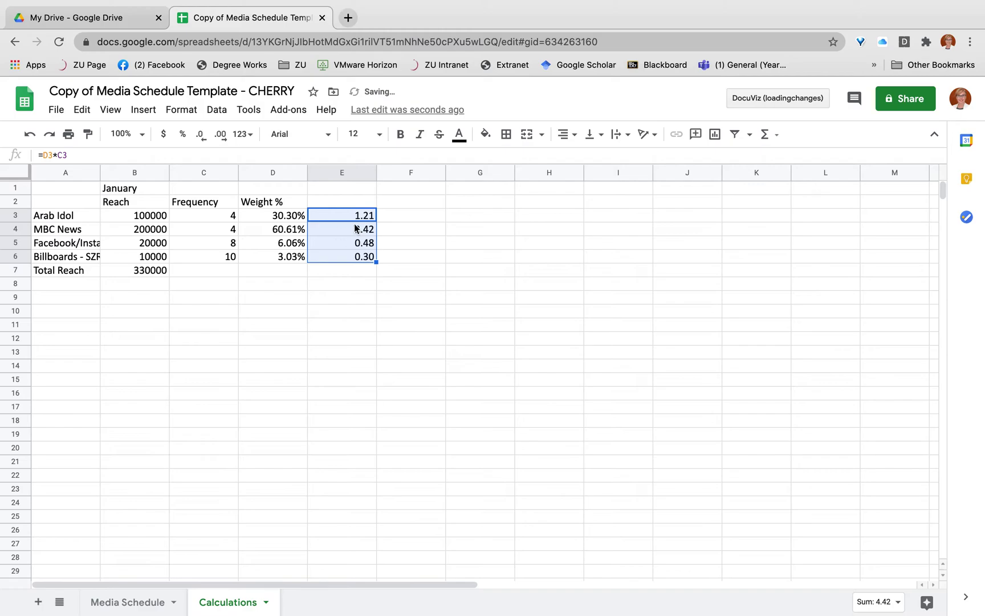
click(351, 270)
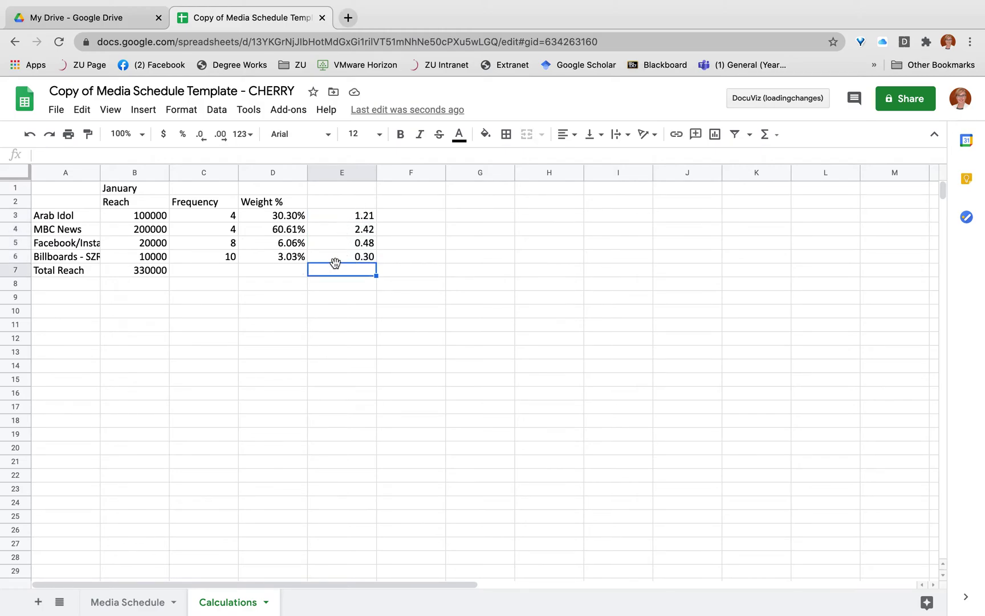
- Sum the weighted frequencies E3:E6 into E7, giving a total of 4.42
click(767, 134)
click(777, 157)
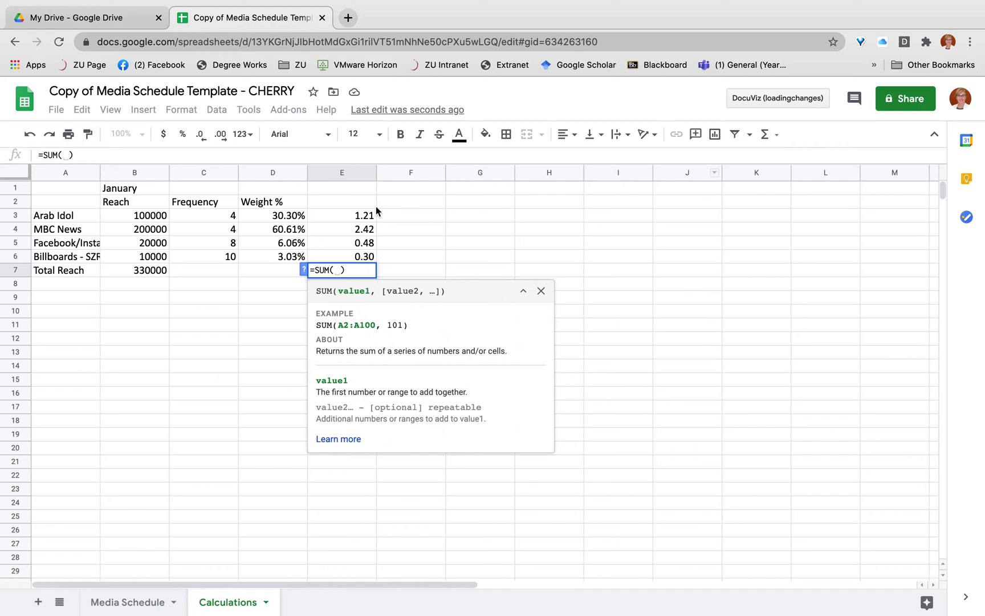
drag(362, 215, 366, 256)
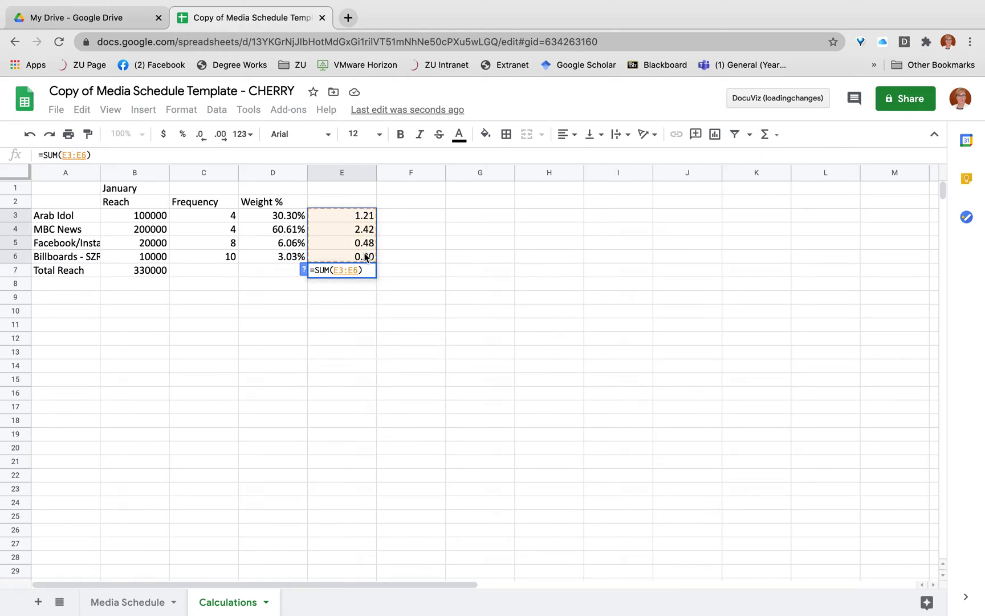
key(Return)
click(360, 273)
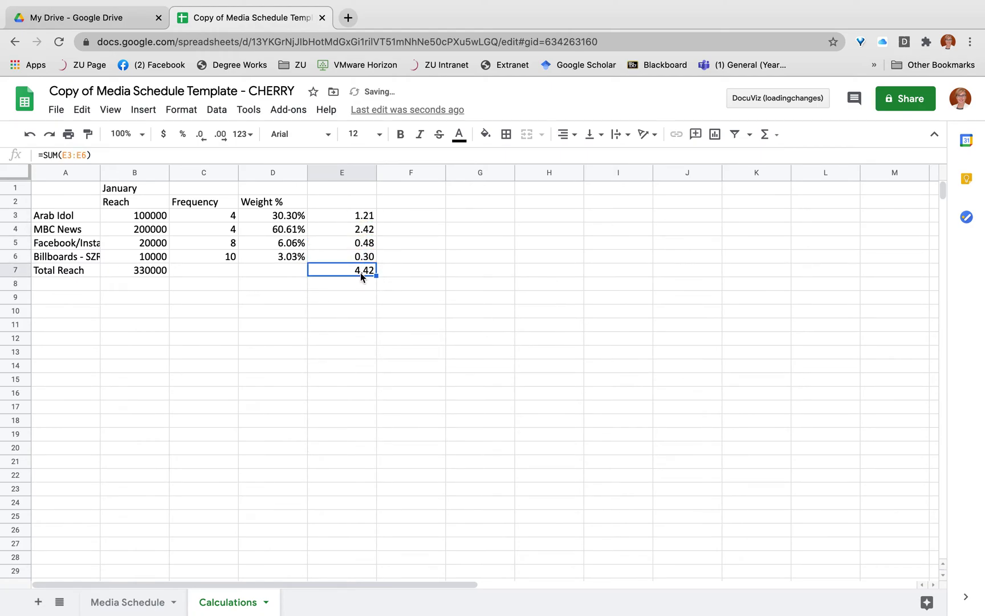
- Label D7 'Avg Freq'
click(259, 273)
text(Avg )
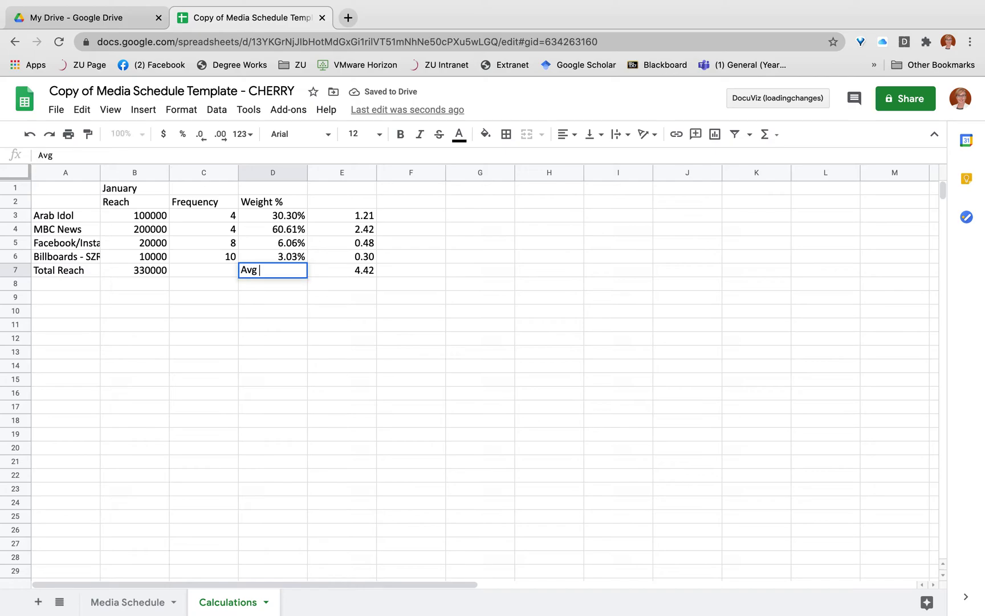
text(Freq)
key(Return)
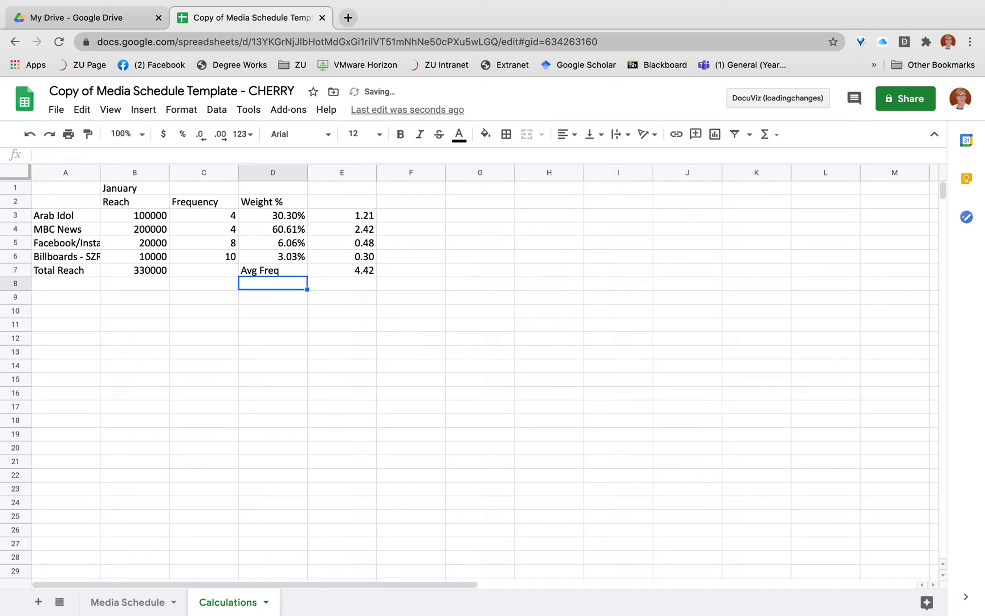
click(273, 269)
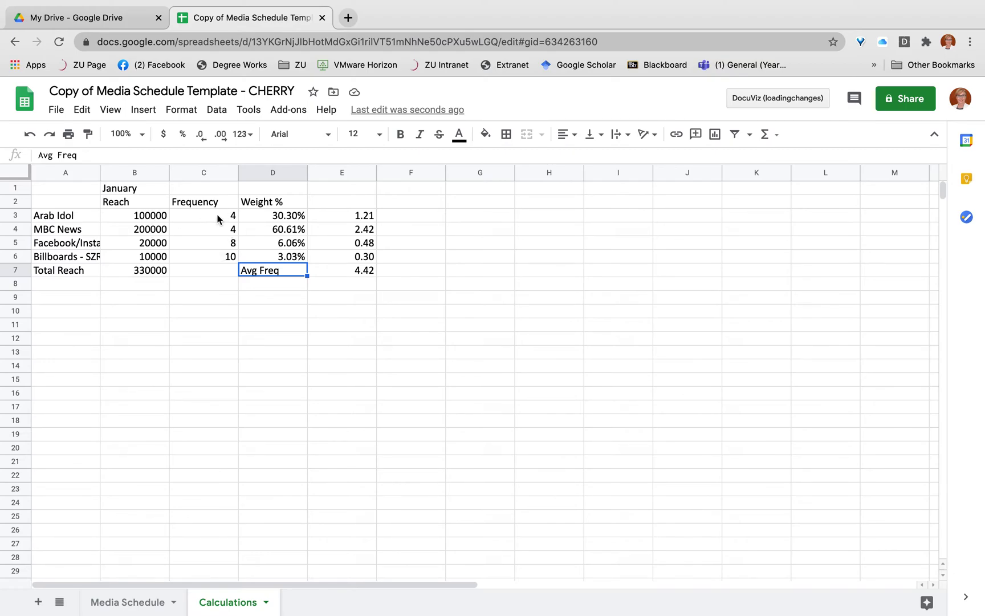
- Bold the totals 4.42 in E7 and 330000 in B7
click(357, 273)
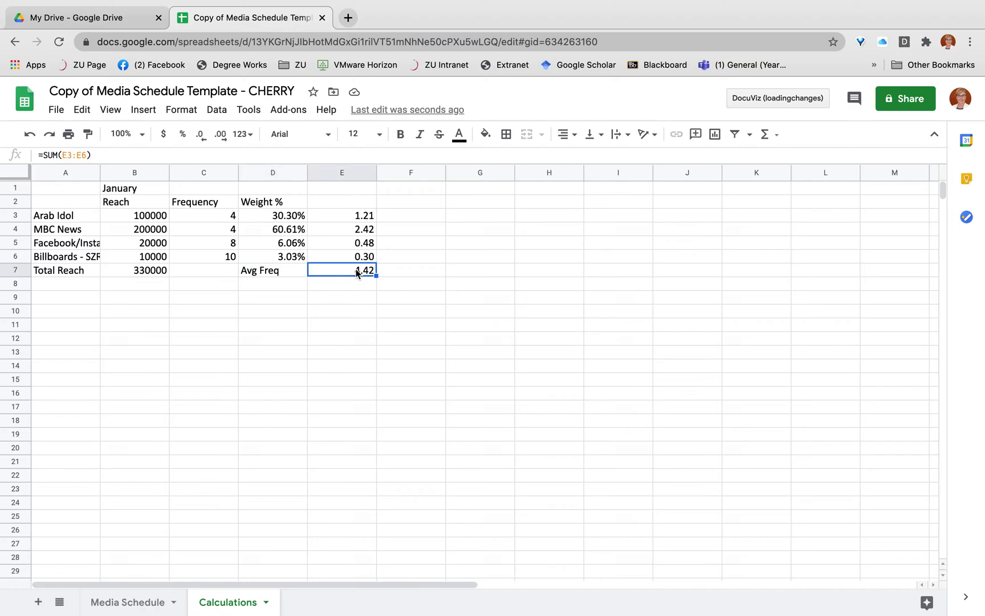
click(402, 142)
click(158, 276)
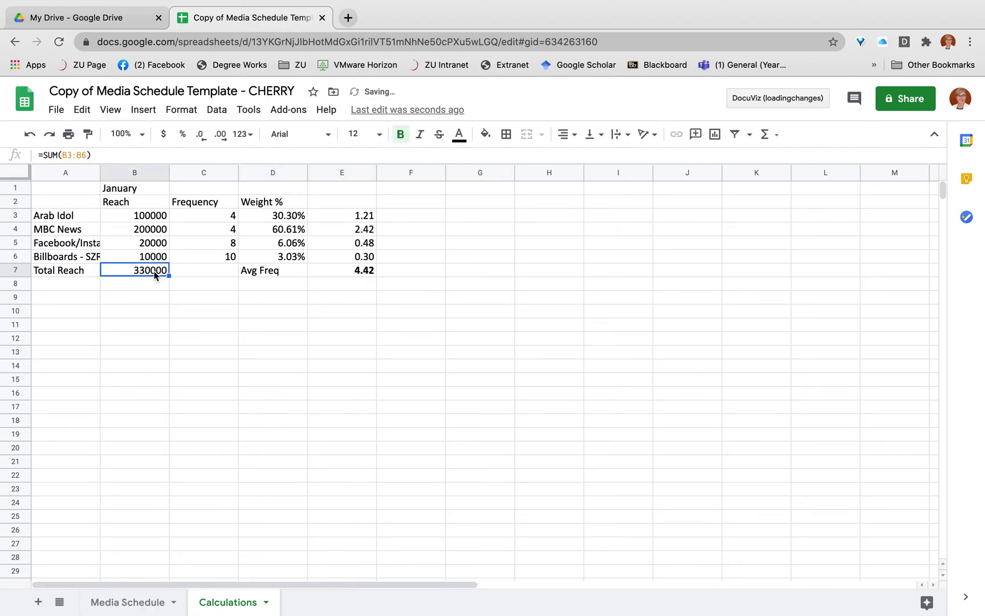
click(407, 138)
click(247, 337)
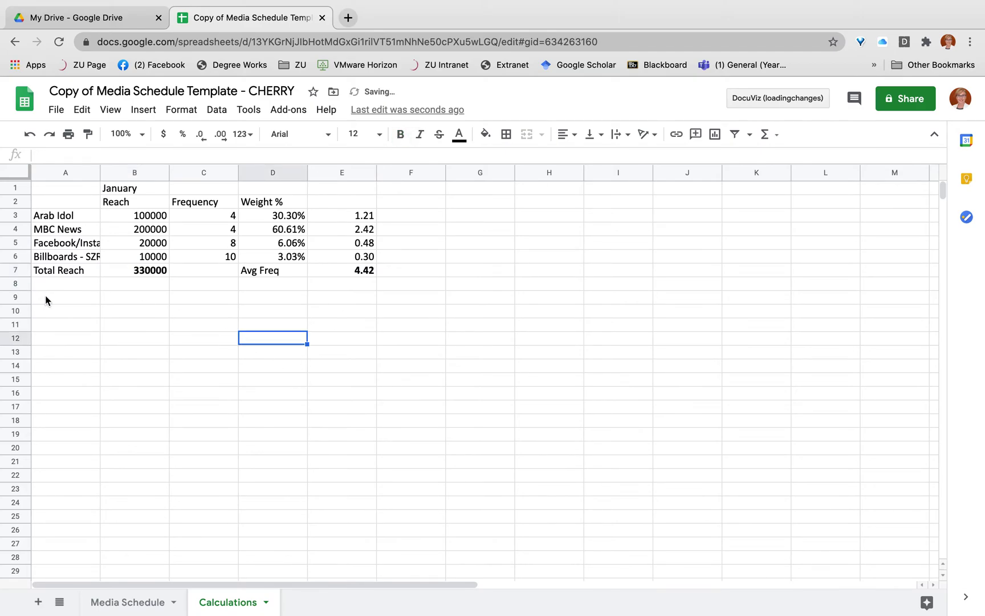
click(47, 297)
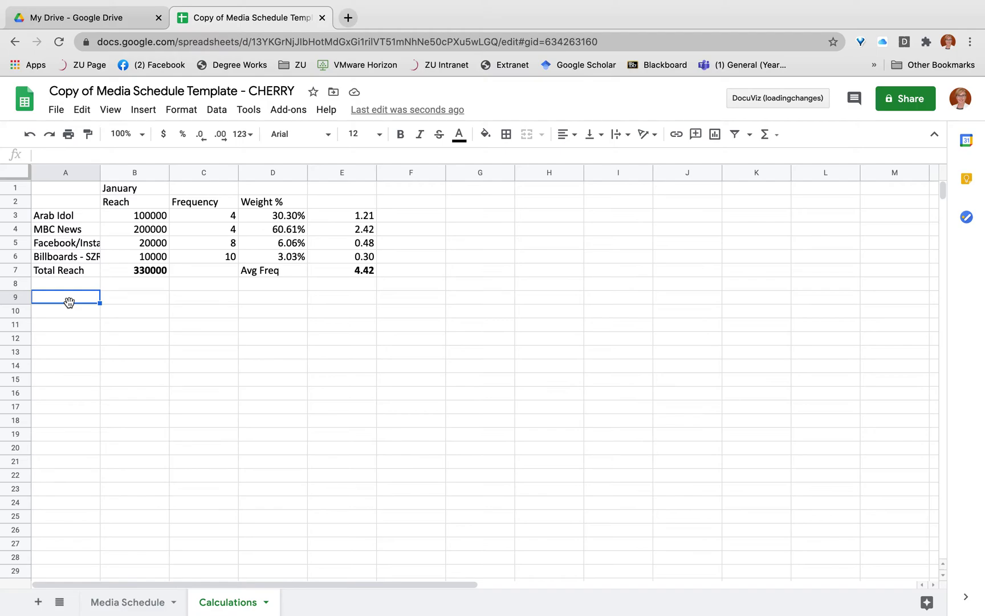
- Enter 'Target Population' in A9 with 400000 in B9, and begin a '%' label in A10
text(Target )
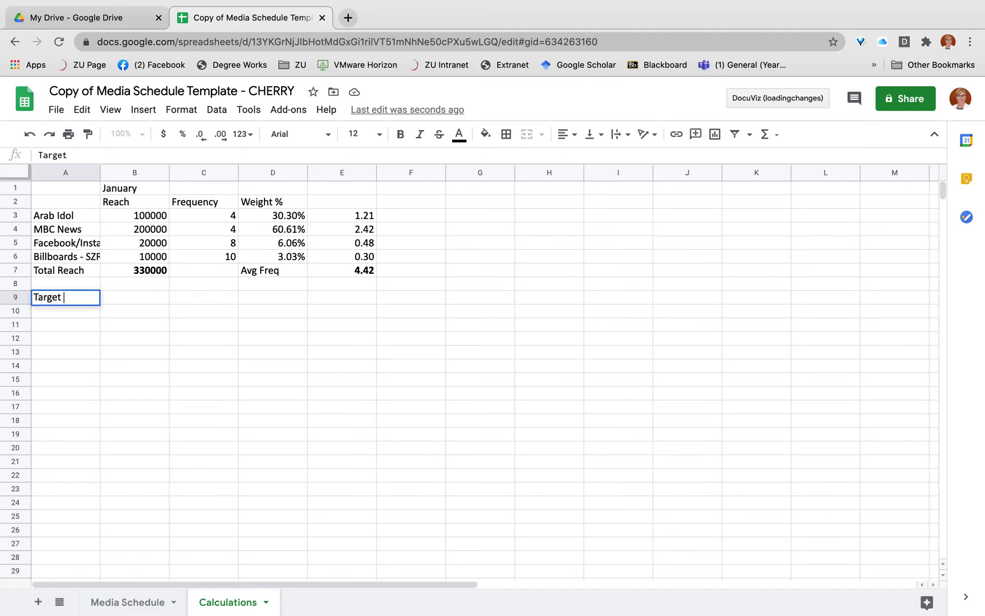
text(Population)
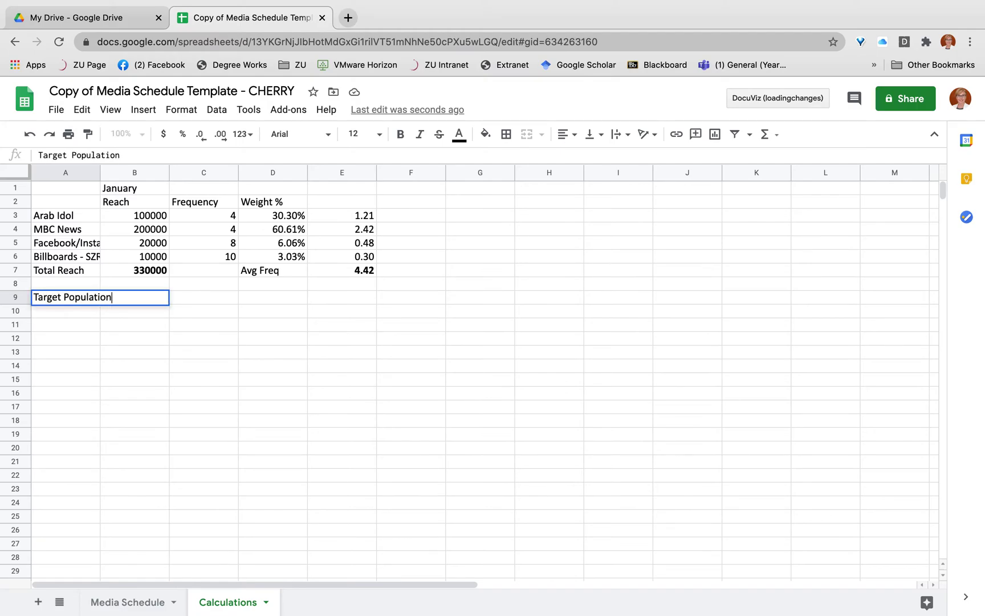
key(Return)
click(135, 297)
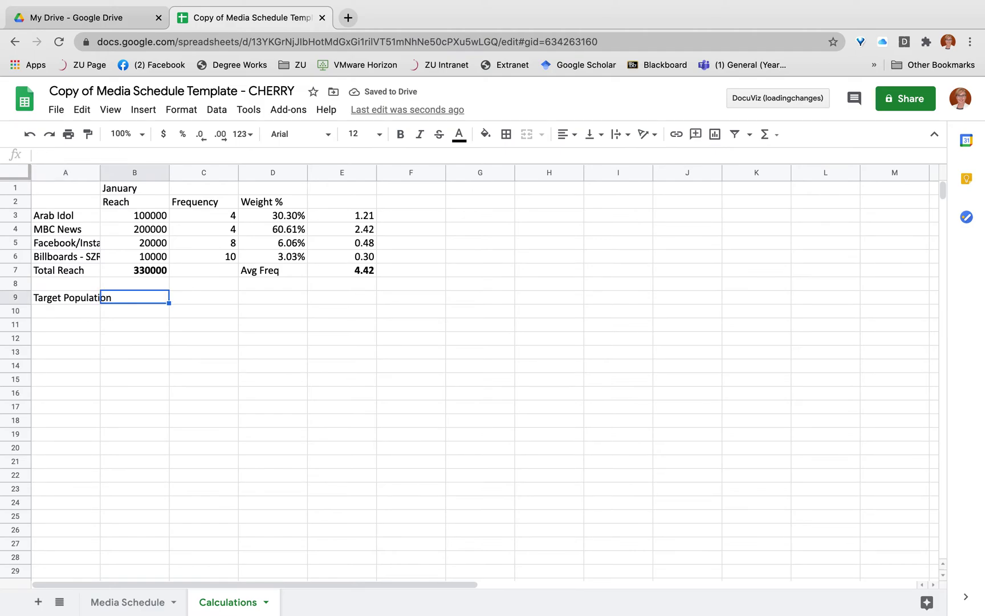
text(400000)
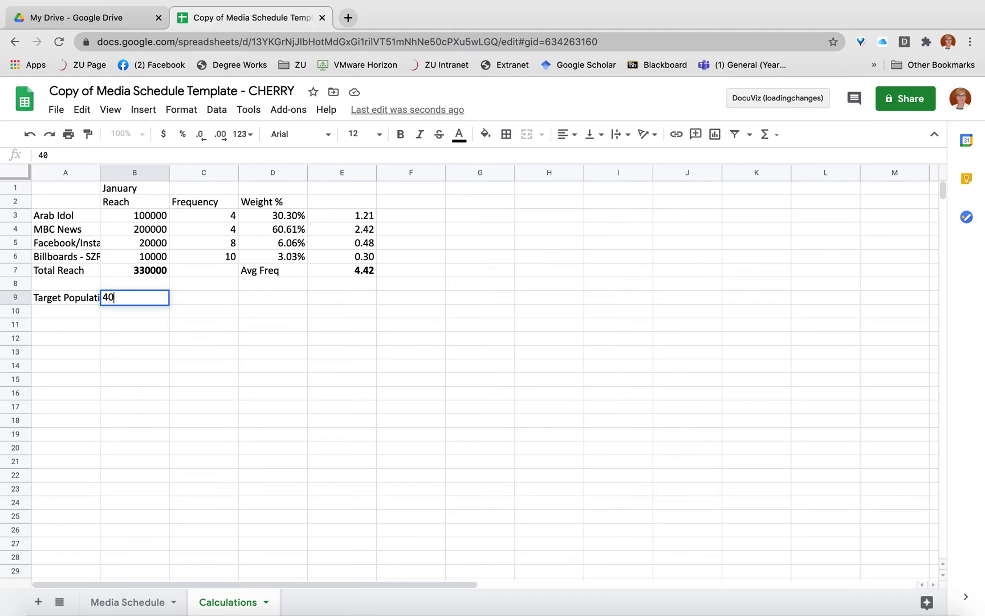
key(Return)
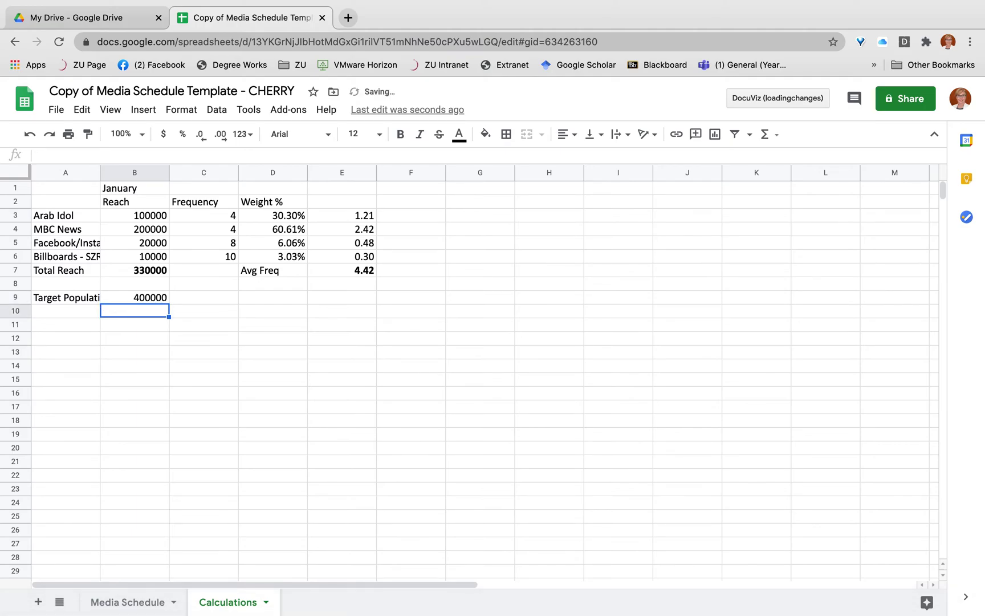
click(65, 311)
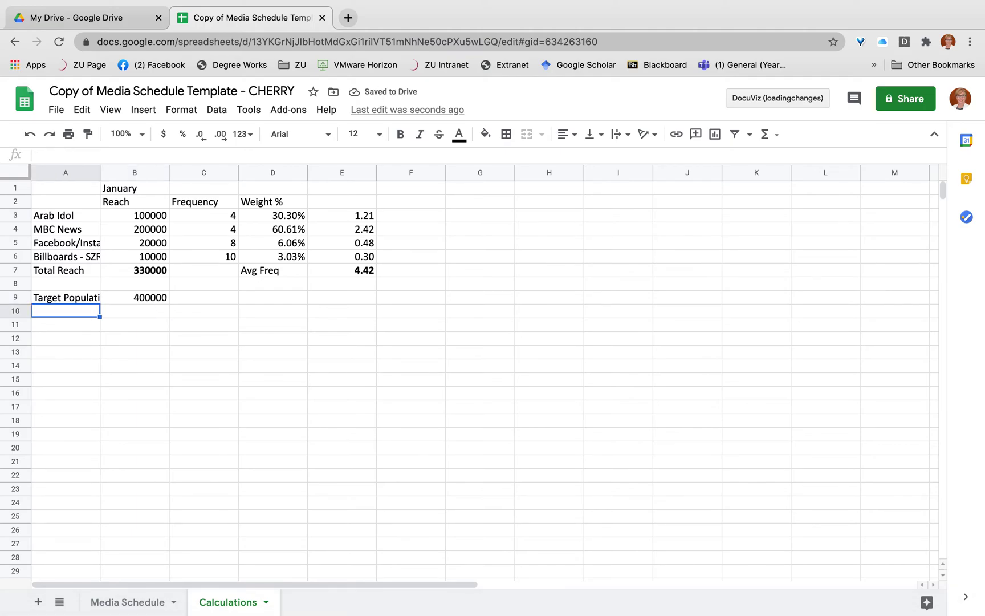
text(%)
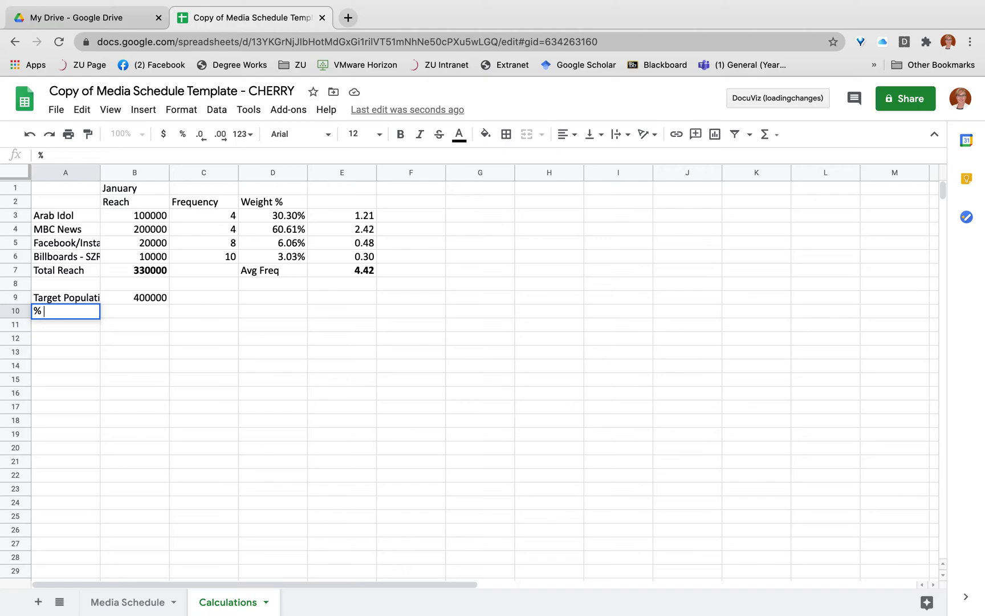
- Label A10 '% Reach' and compute =B7/B9 in B10, formatted as a percentage (82.50%)
text(Reach)
key(Tab)
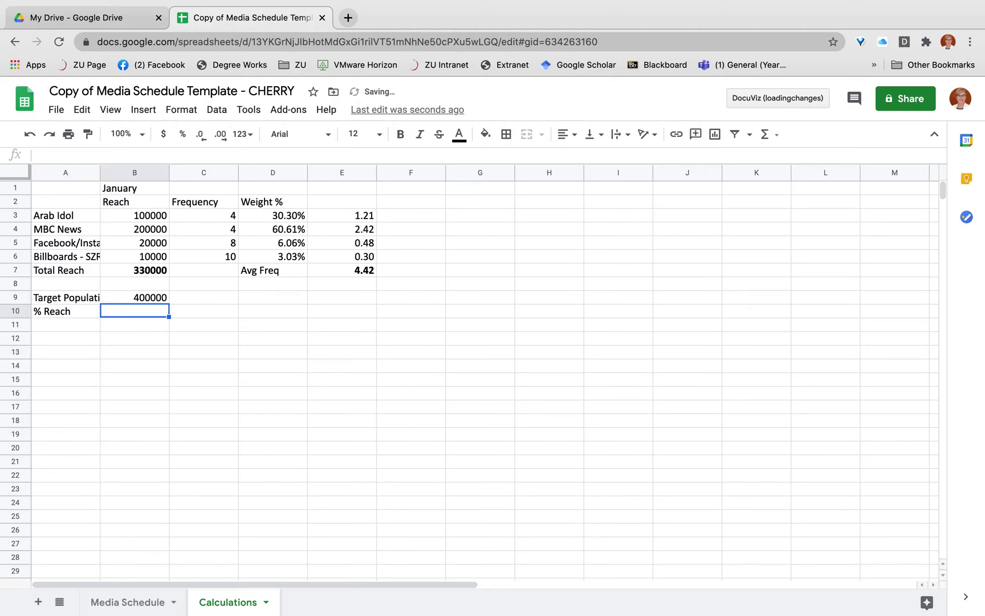
text(=)
click(136, 273)
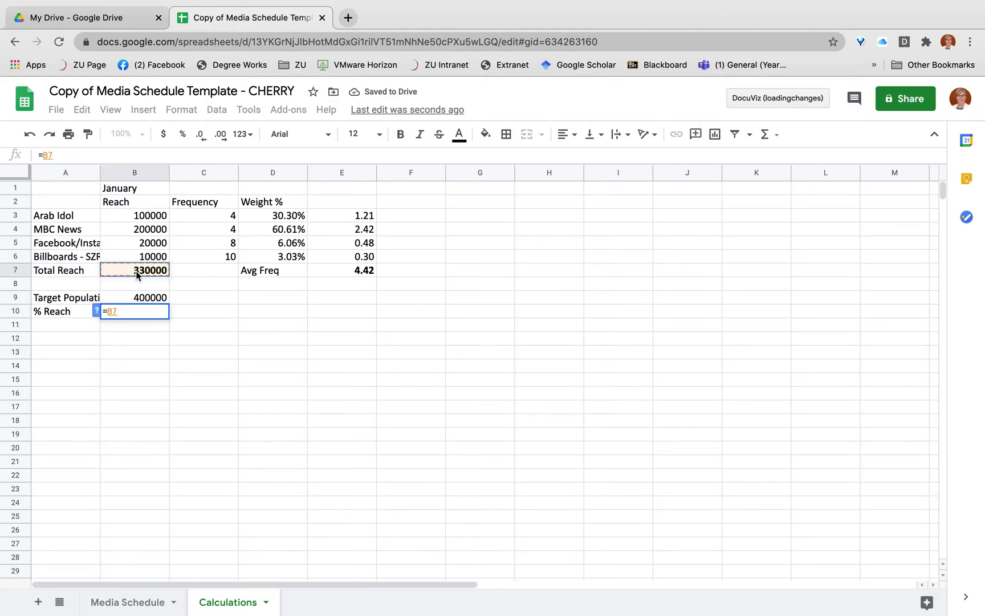
text(/)
click(151, 298)
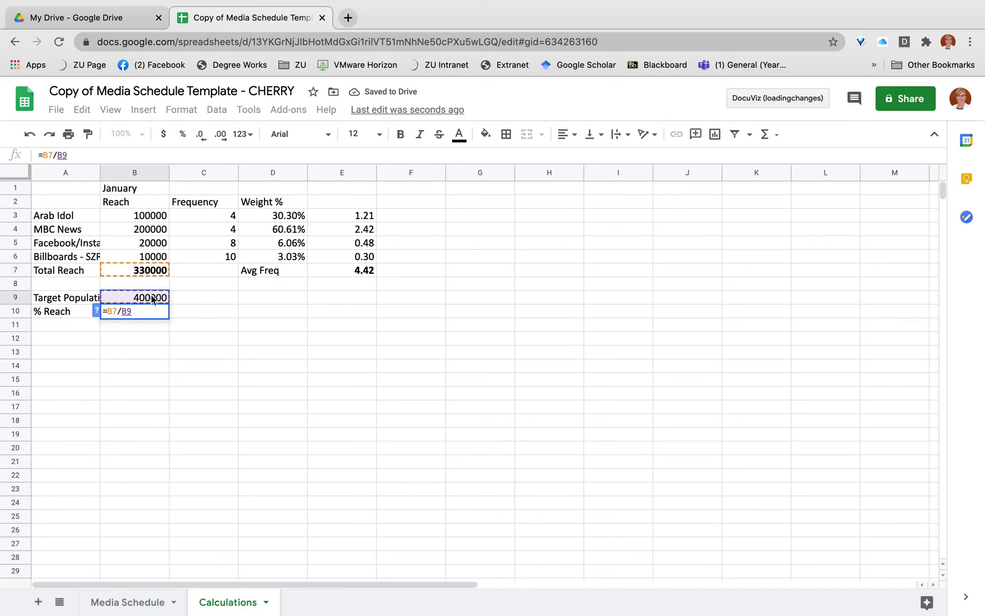
key(Return)
click(163, 314)
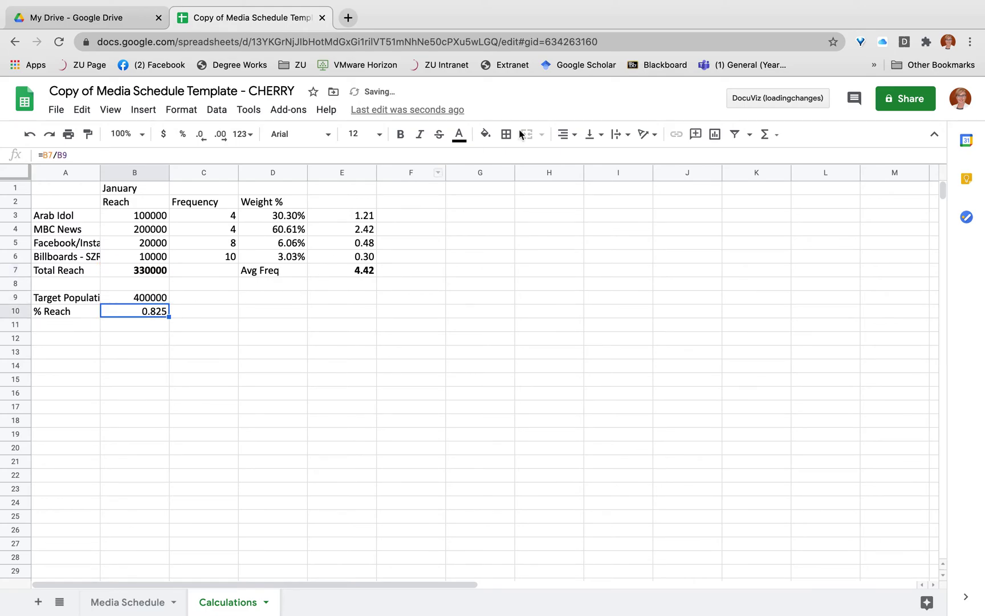
click(181, 134)
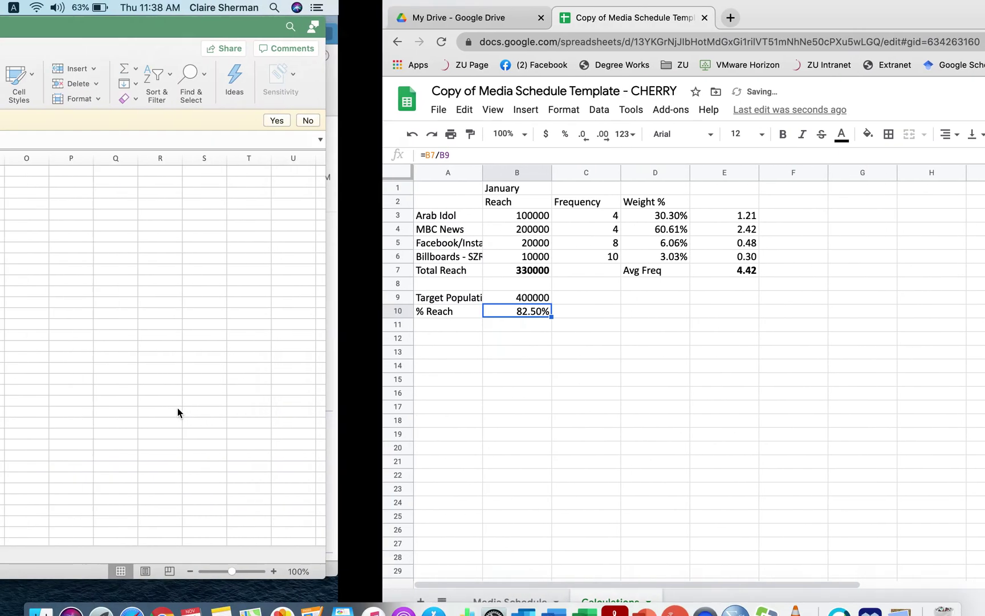
- Enter 4.42 as the Avg Freq in row 28 of the Media Schedule sheet
key(ctrl+Right)
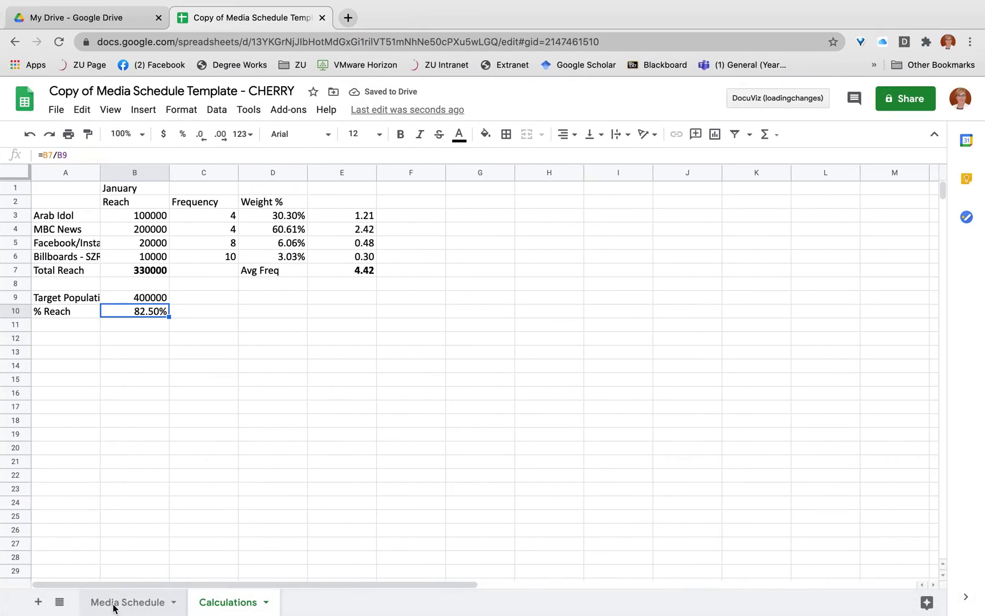
click(114, 603)
click(163, 548)
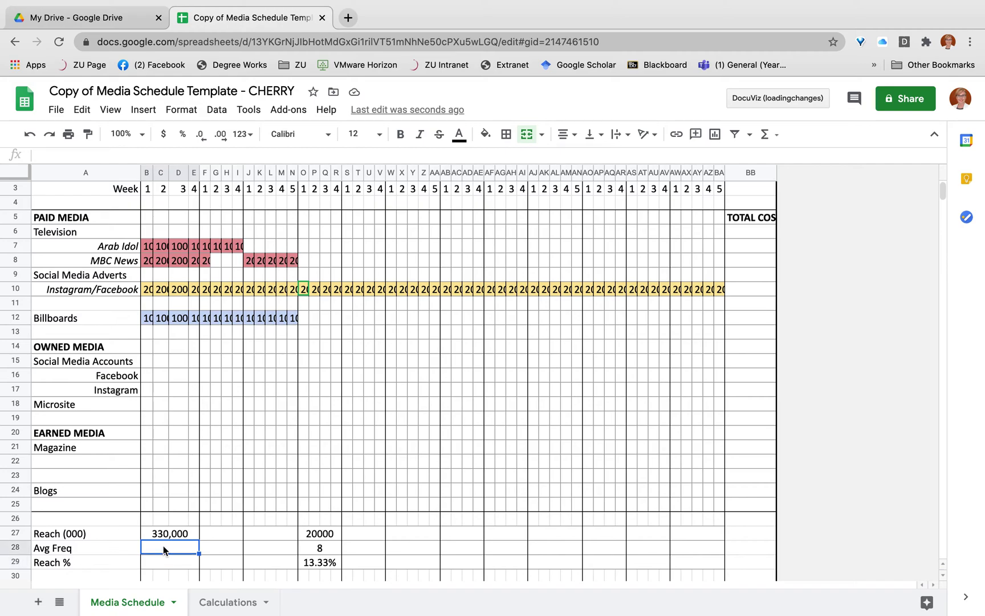
click(231, 602)
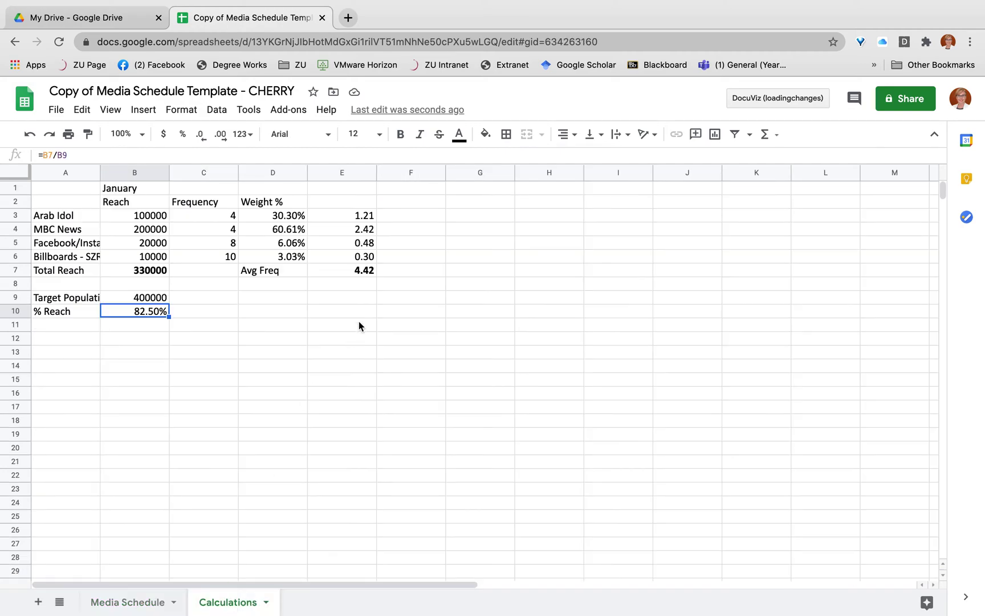
click(126, 604)
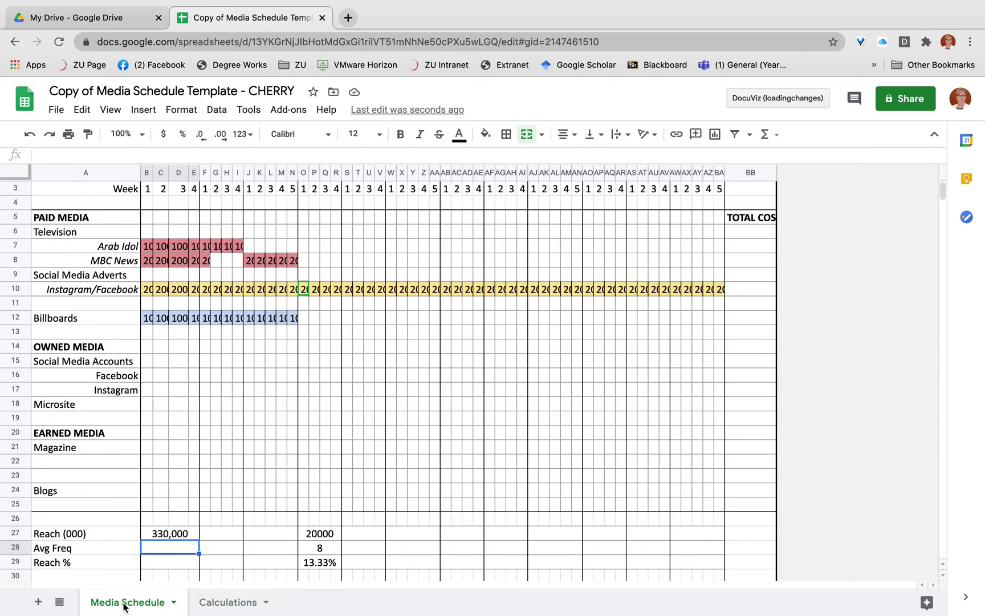
text(4.42)
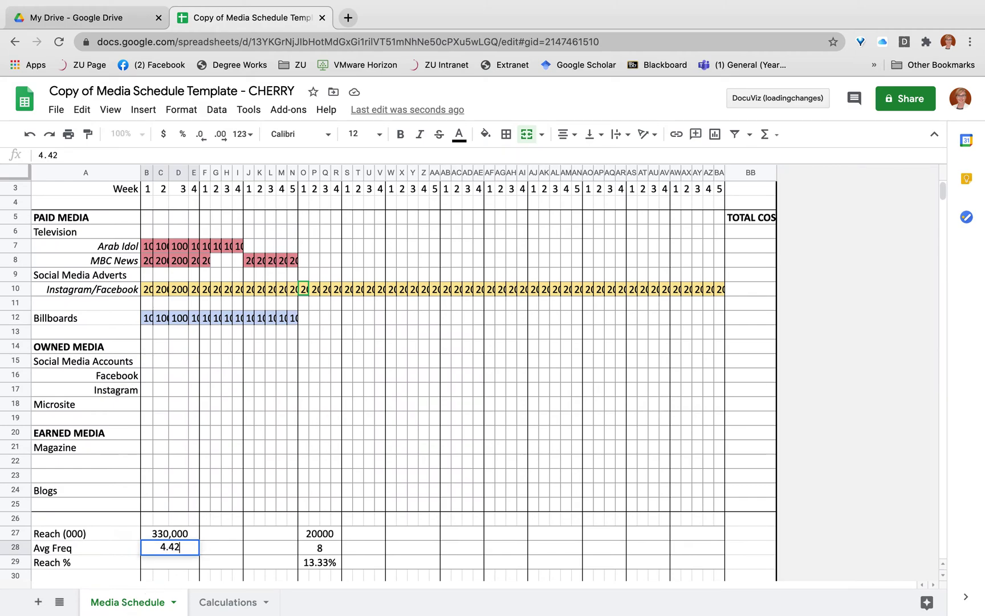
key(Return)
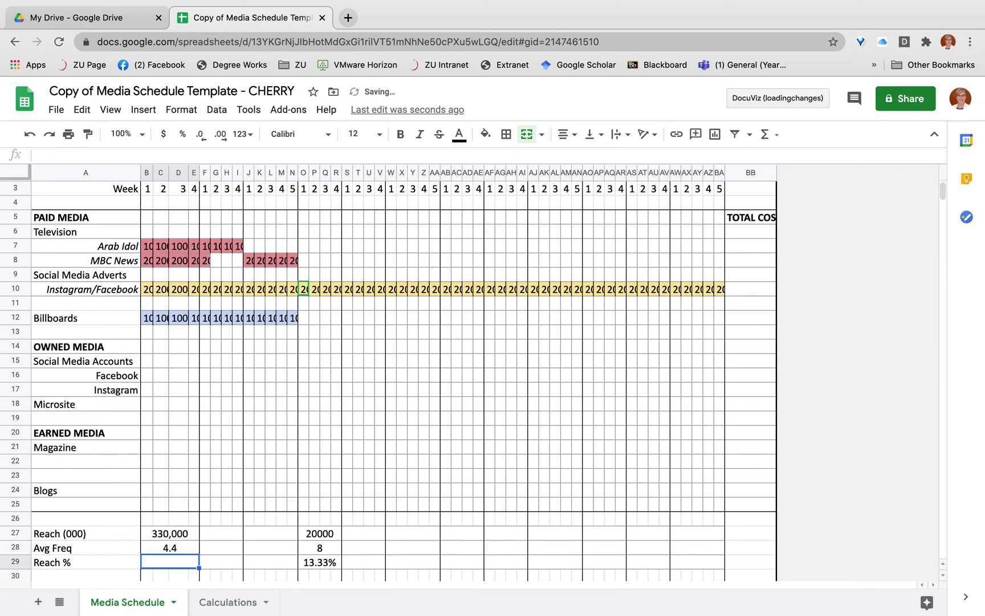
- Enter 82.5% as the reach percentage on the Media Schedule sheet
click(228, 602)
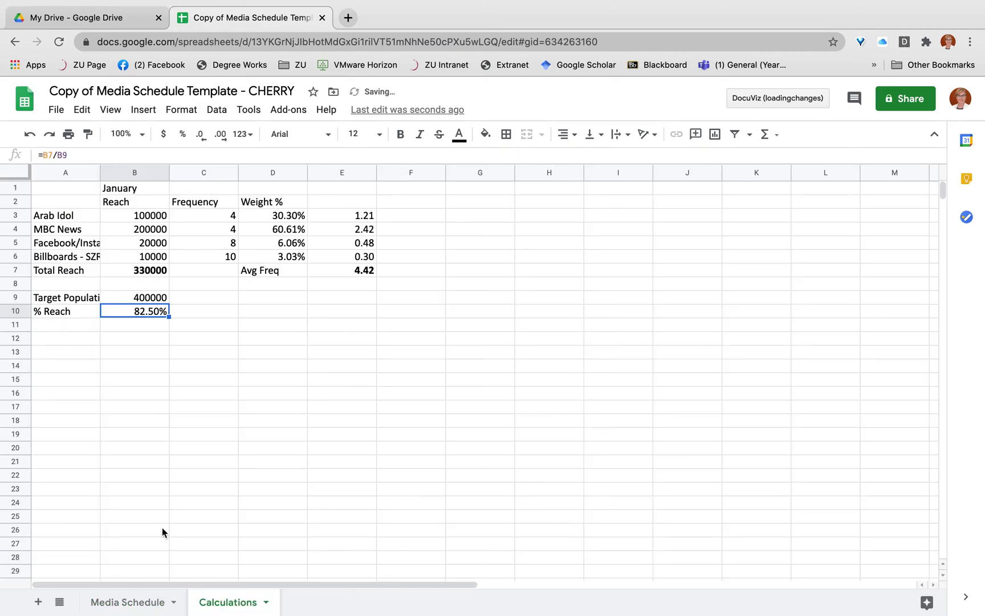
click(114, 605)
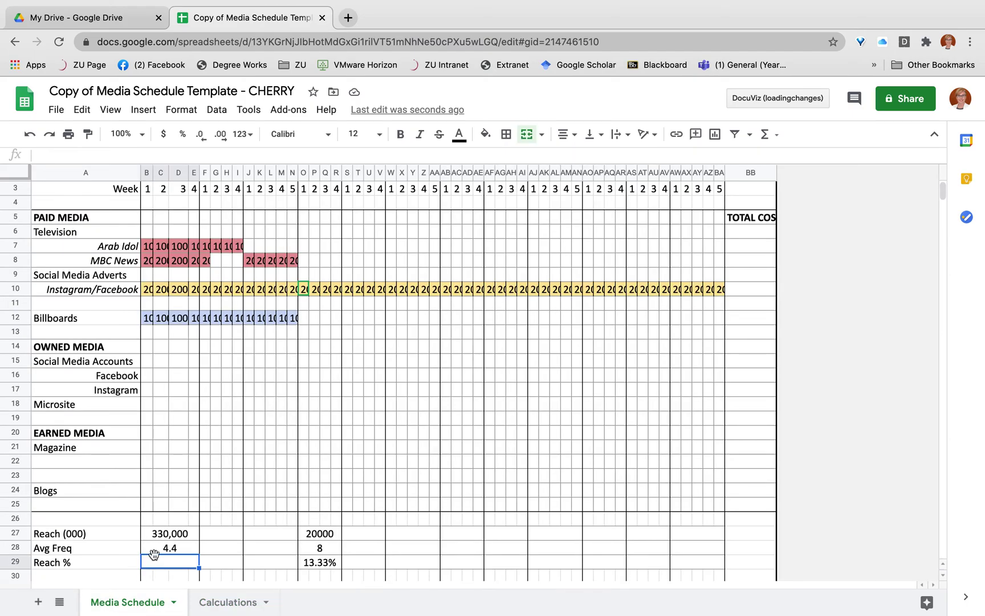
text(82.5%)
key(Return)
key(Up)
key(Up)
key(Up)
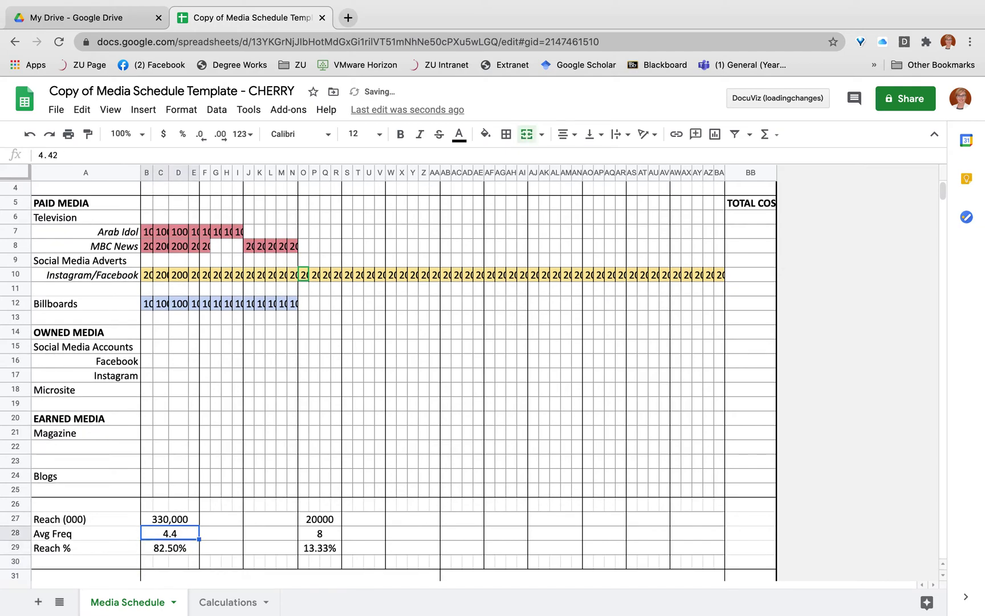
click(215, 603)
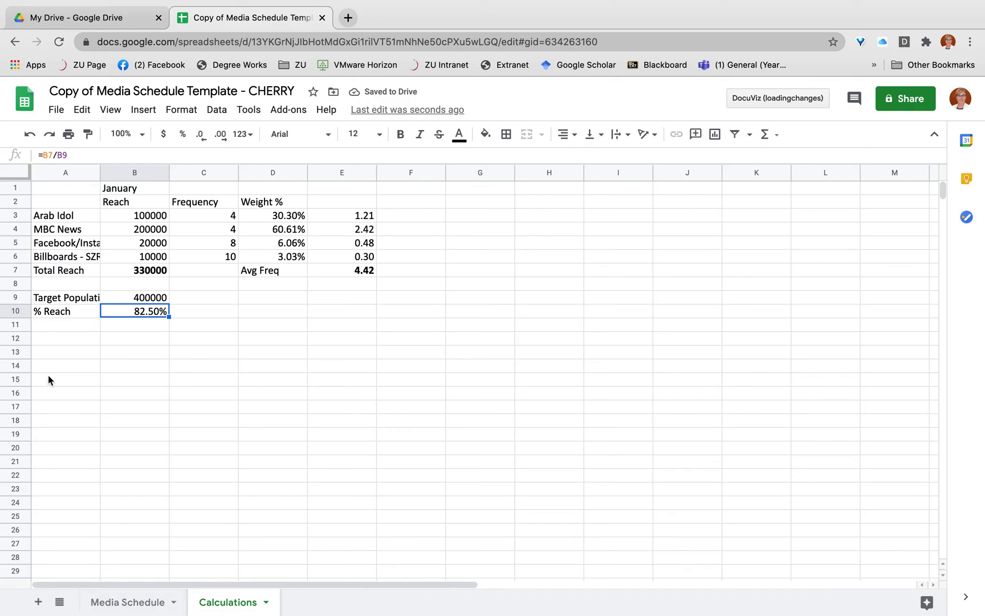
click(55, 352)
- Start an Objectives section listing High Reach with a 90% target
text(Object)
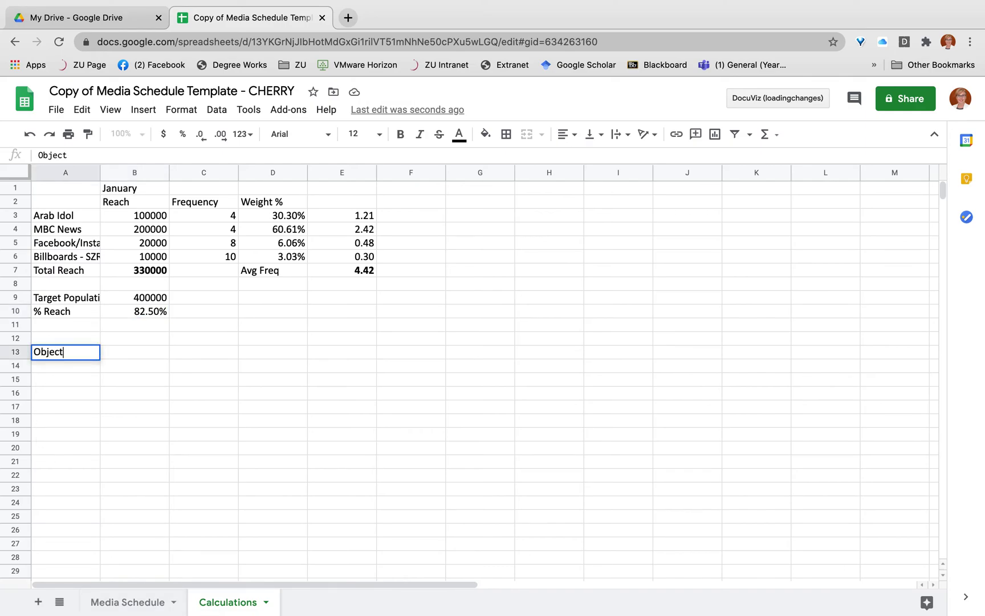
text(ives)
key(Tab)
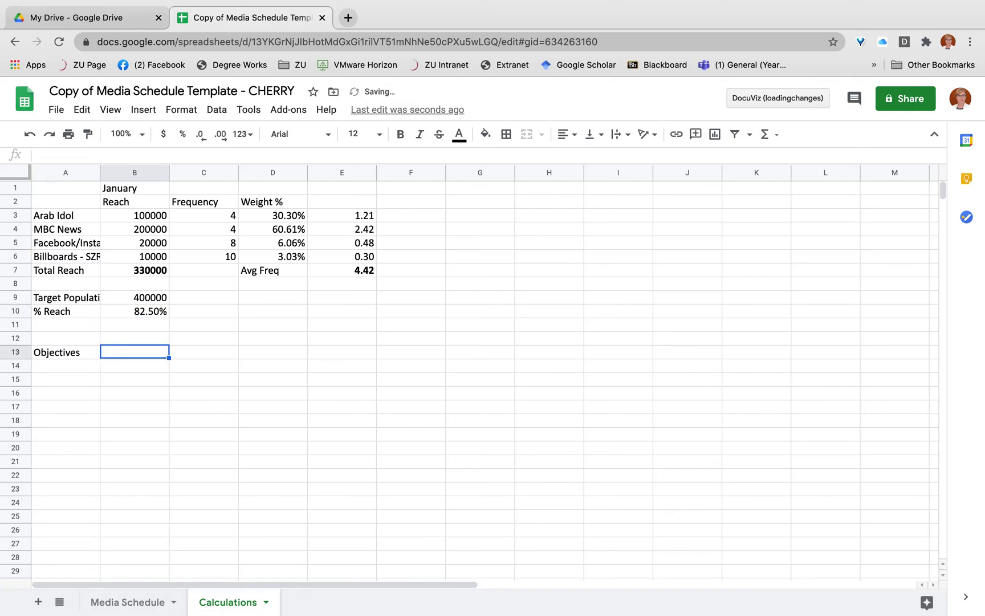
text(High Reach)
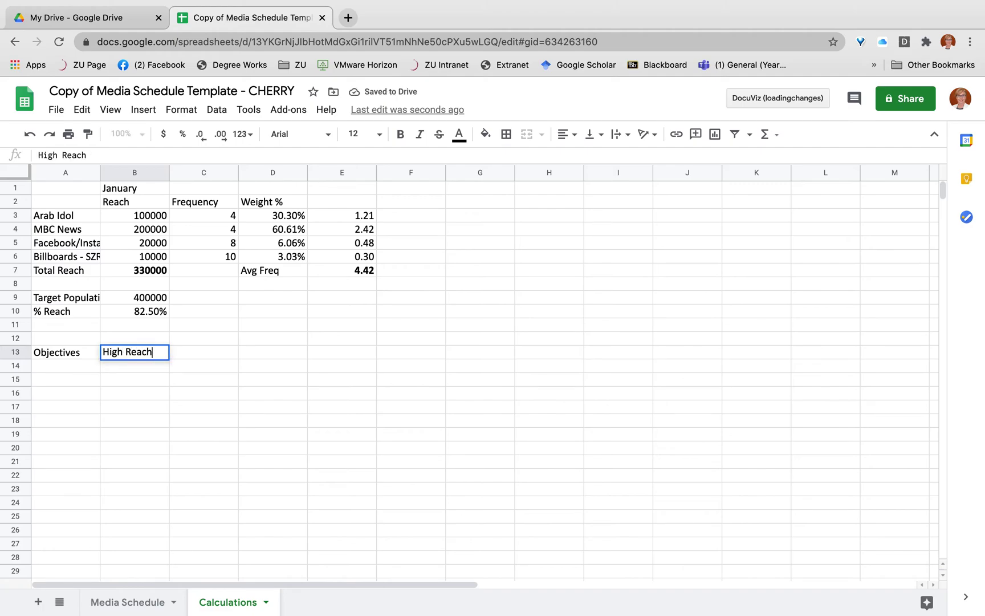
key(Tab)
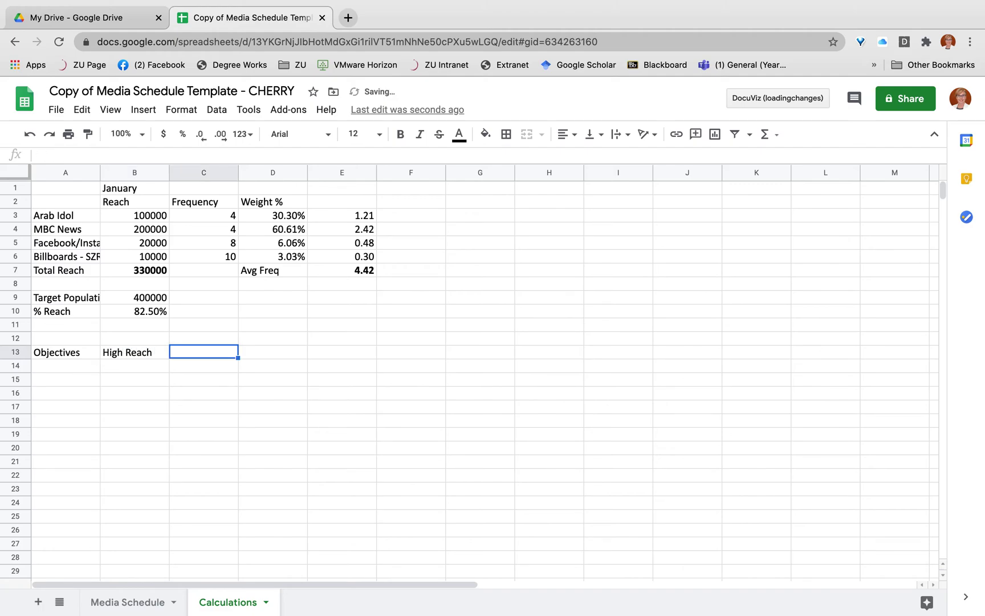
text(90%)
key(Return)
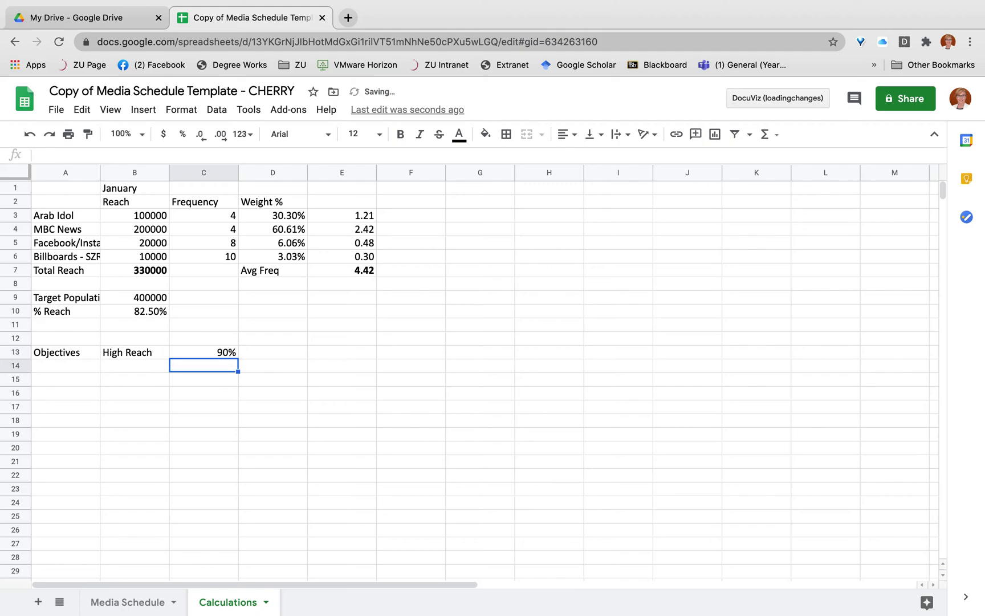
- Add the Frequency (Medium) objective with a target of 8
click(65, 366)
click(135, 365)
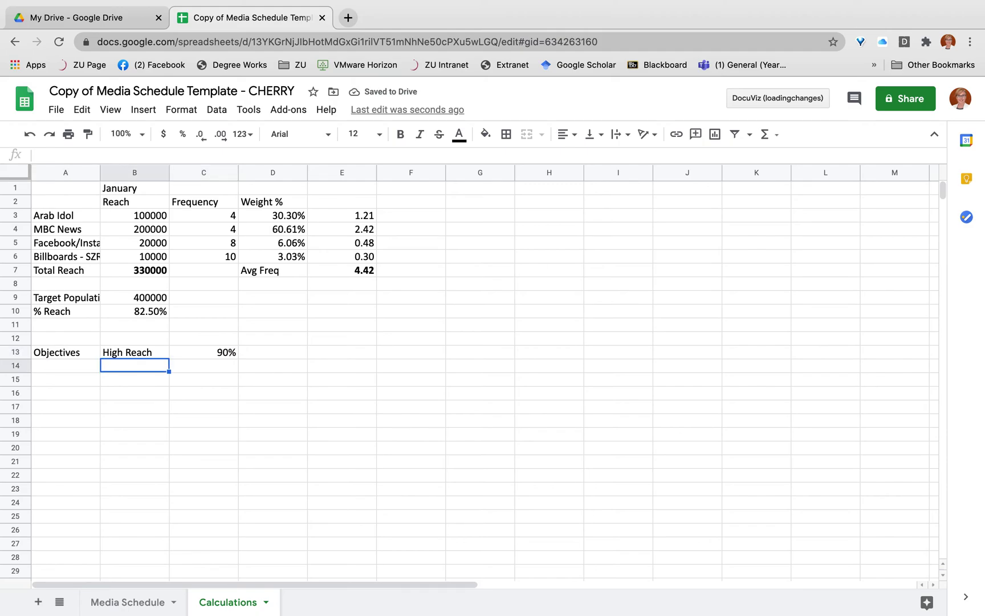
text(Frequen)
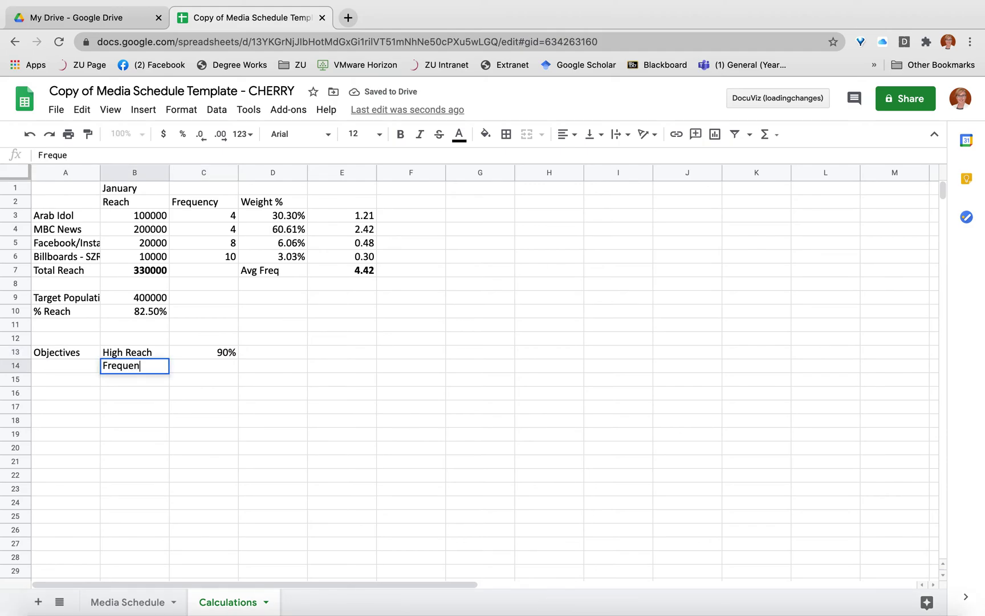
text(cy (Medium))
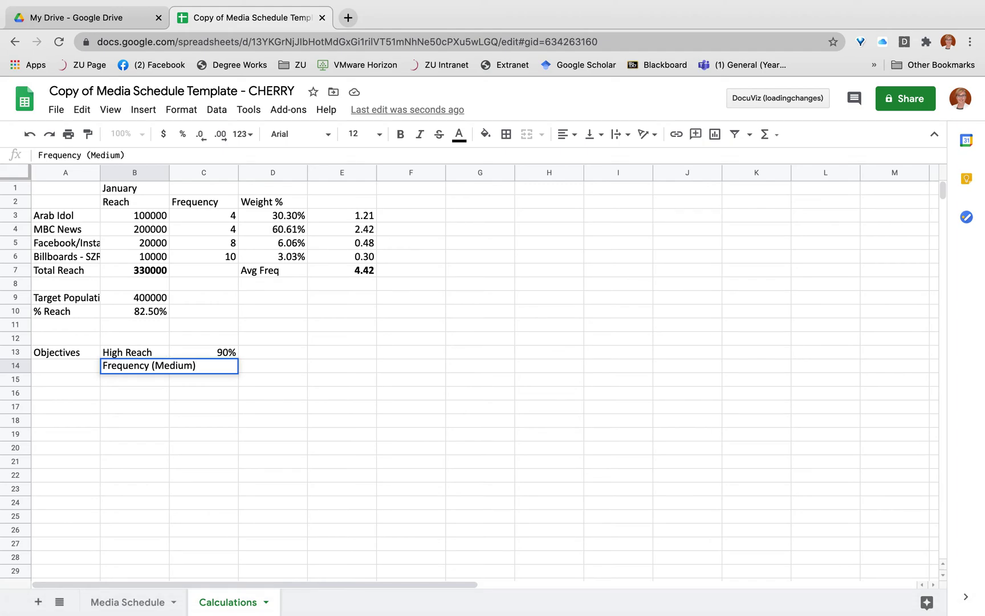
key(Return)
click(204, 365)
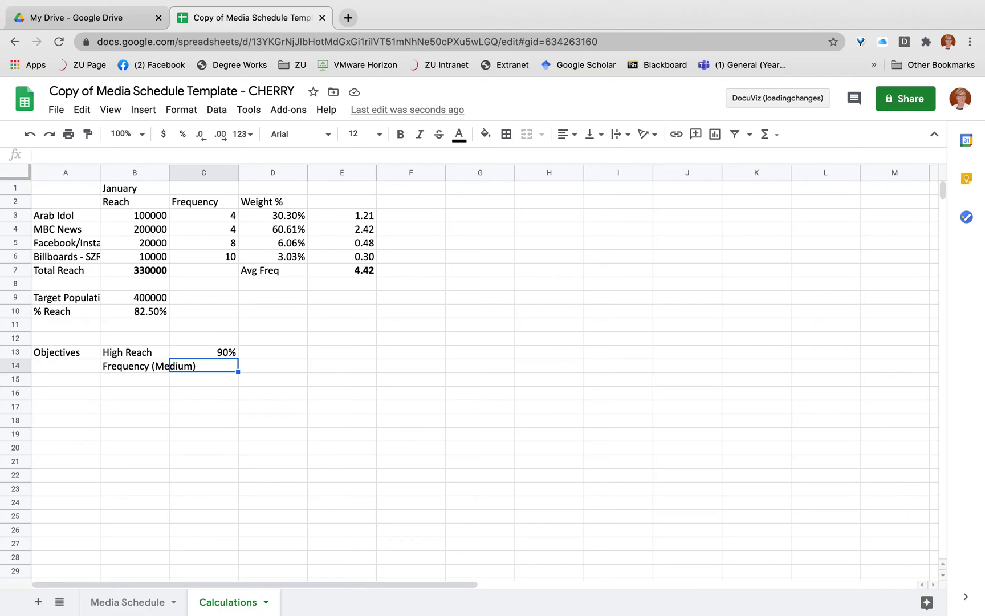
text(8)
key(Return)
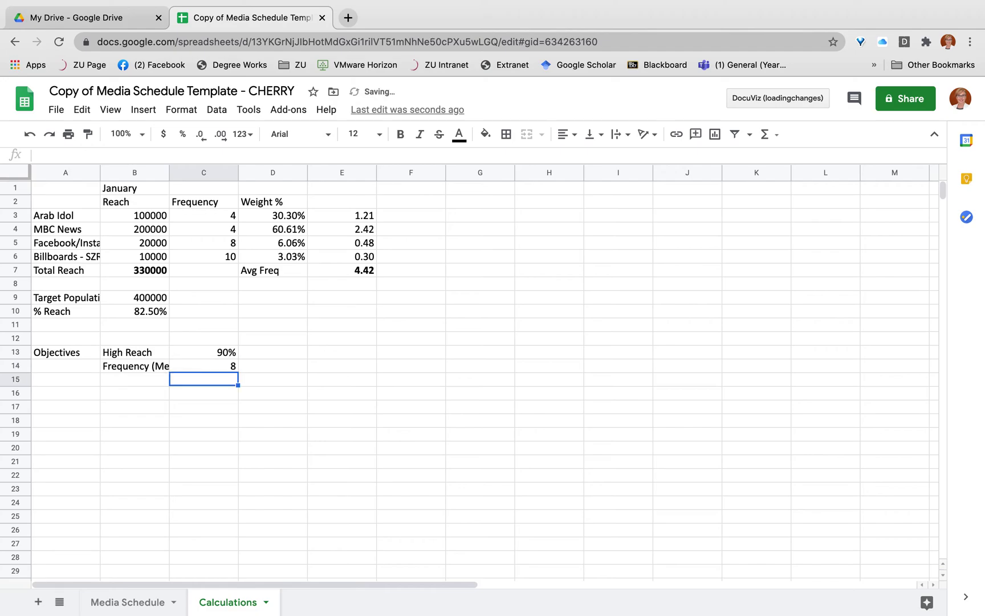
- Review the objective cells and targets, then inspect the % Reach formula
key(Up)
key(Up)
key(Down)
key(Up)
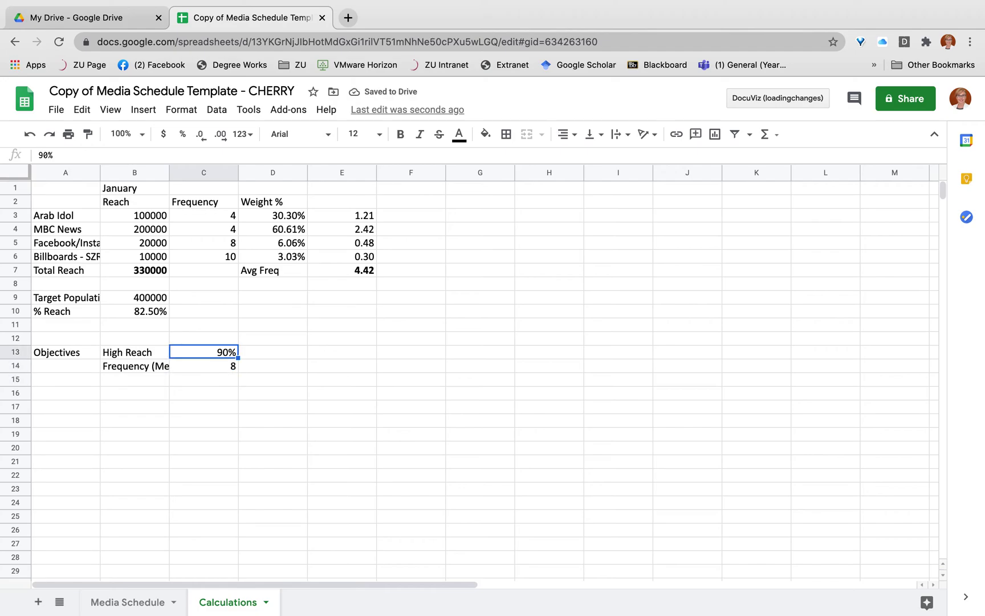
key(Down)
key(Up)
key(Down)
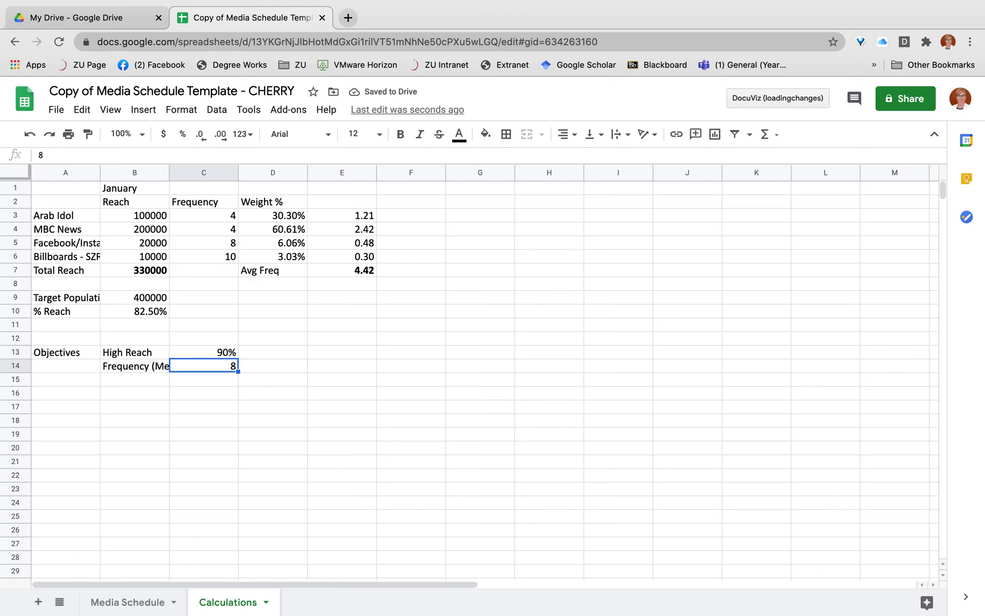
key(Left)
key(Up)
key(Down)
key(Right)
key(Up)
key(Up)
key(Up)
key(Up)
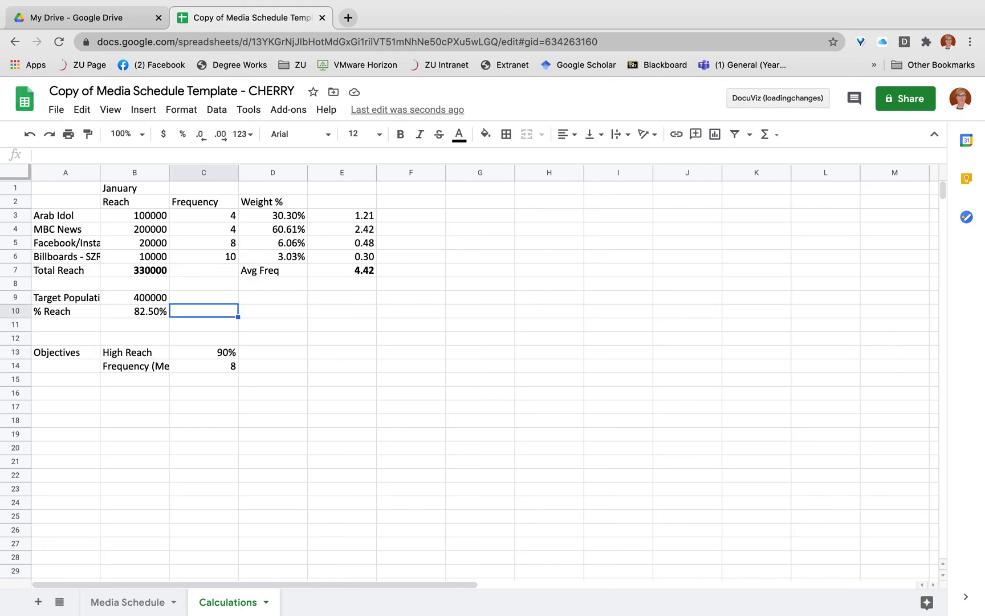
click(125, 312)
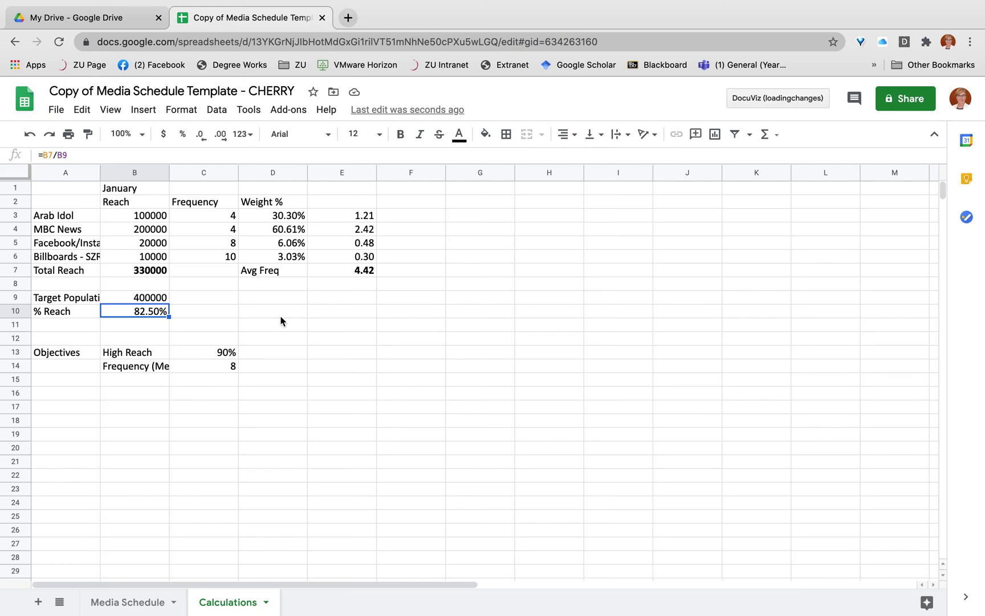
click(211, 217)
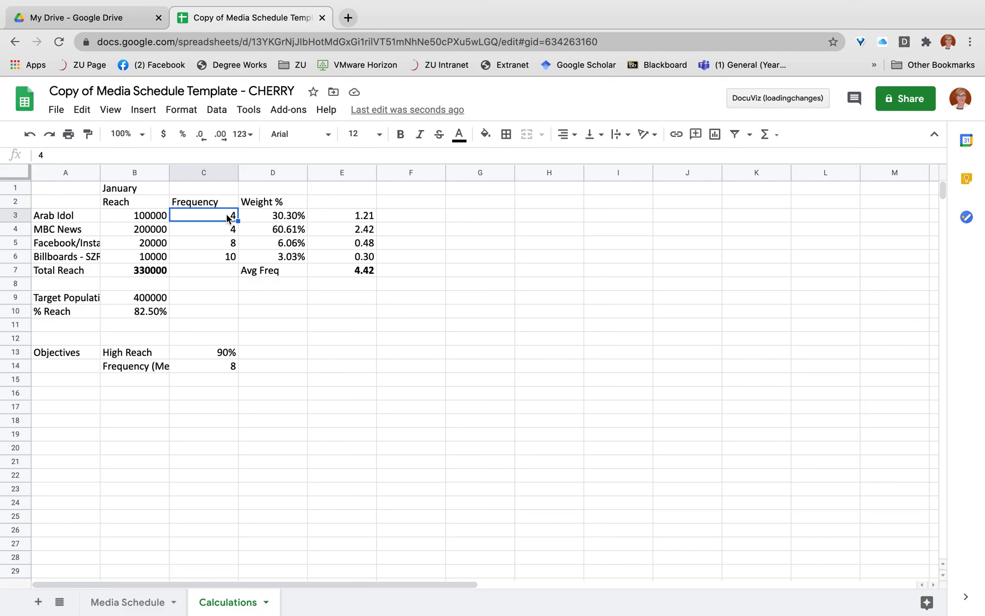
text(8)
- Set Arab Idol's and MBC News's frequencies to 8, lifting Avg Freq to 8.06
key(Return)
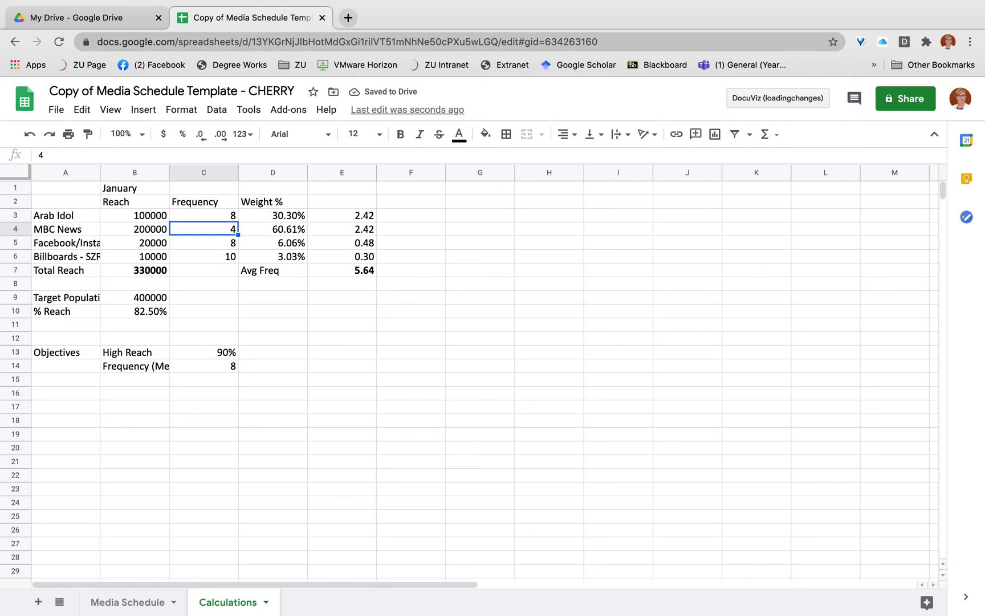
text(8)
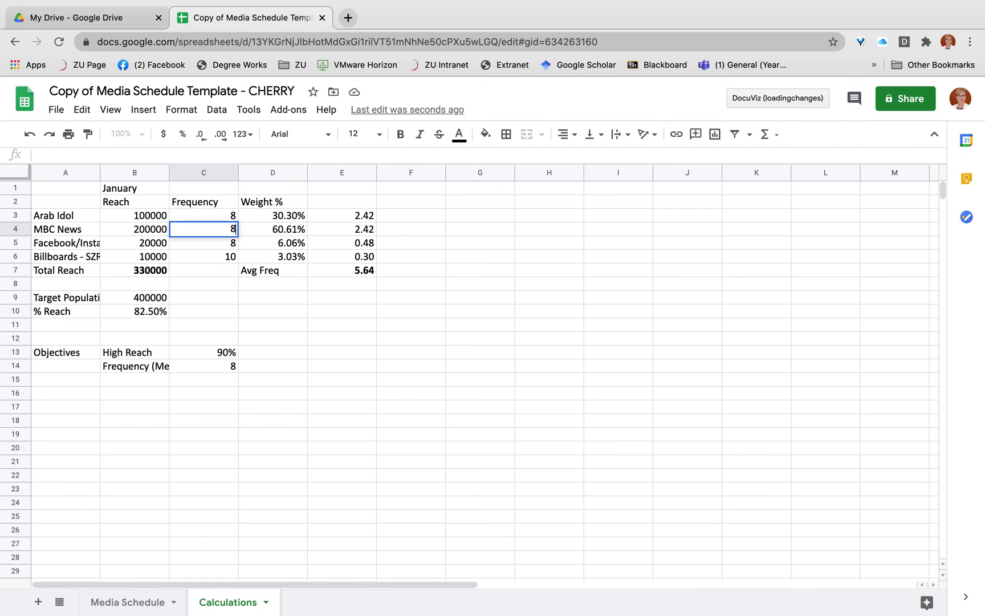
key(Return)
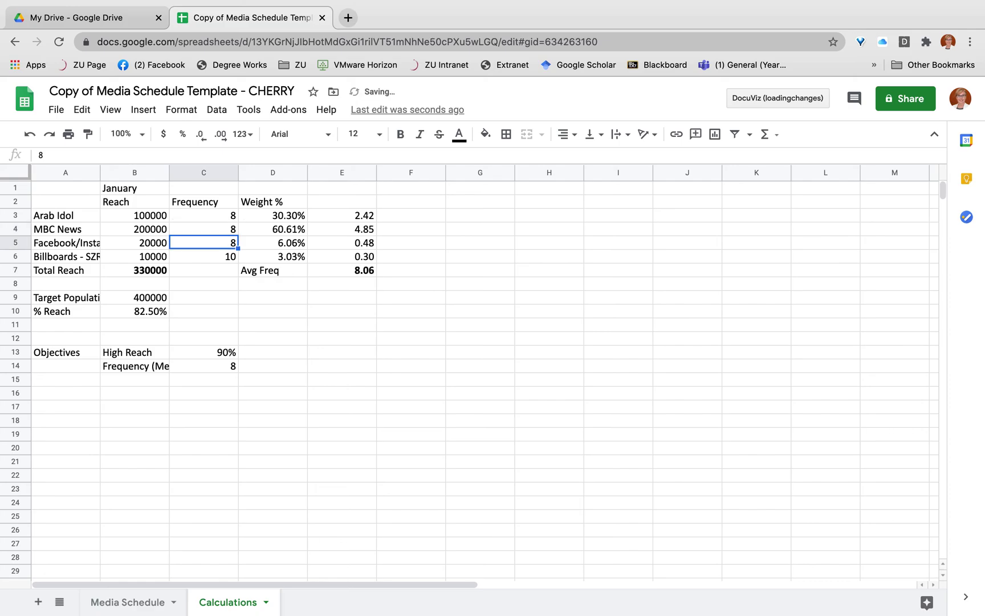
click(215, 215)
click(217, 227)
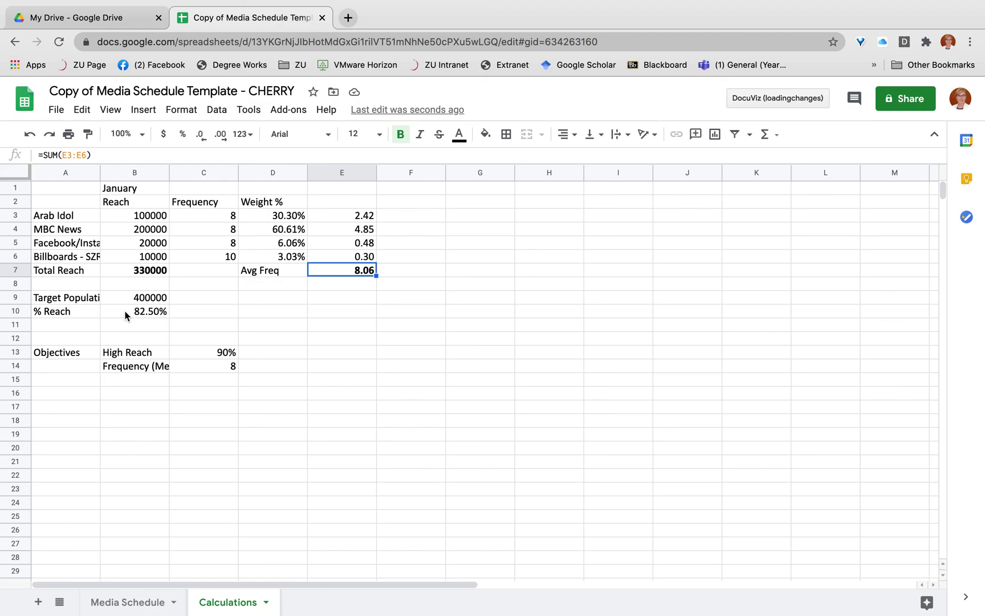
- Raise Facebook/Instagram reach in B5 to 40000, then to 50000, reaching 90.00% reach
click(144, 244)
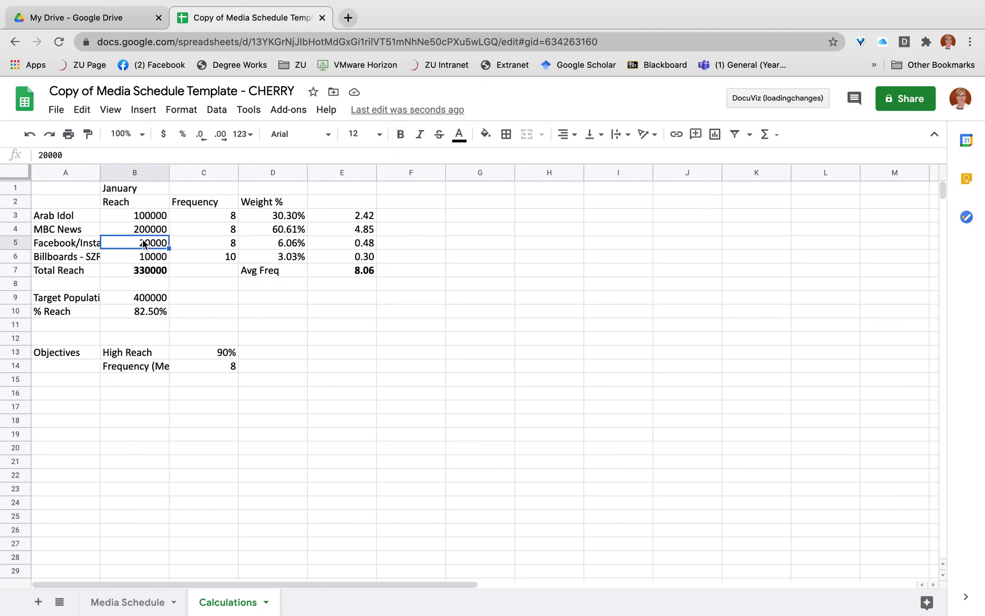
click(57, 257)
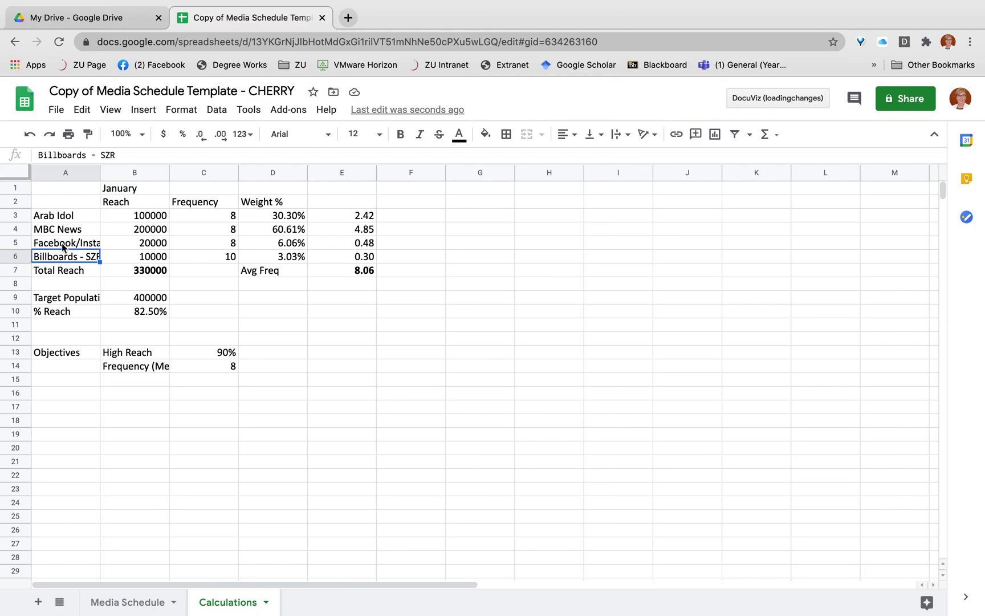
click(63, 245)
click(131, 244)
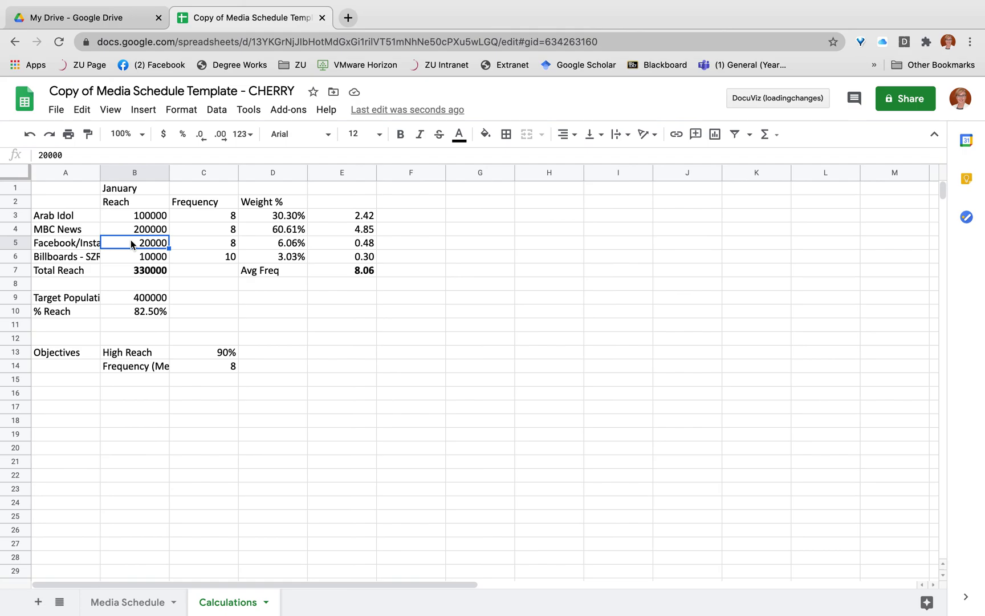
text(40)
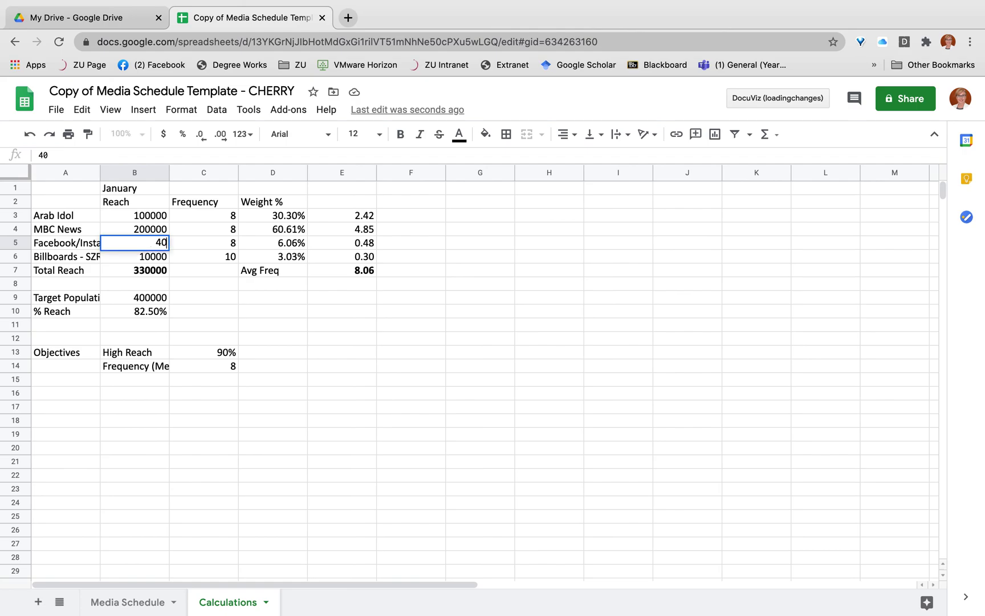
text(000)
key(Return)
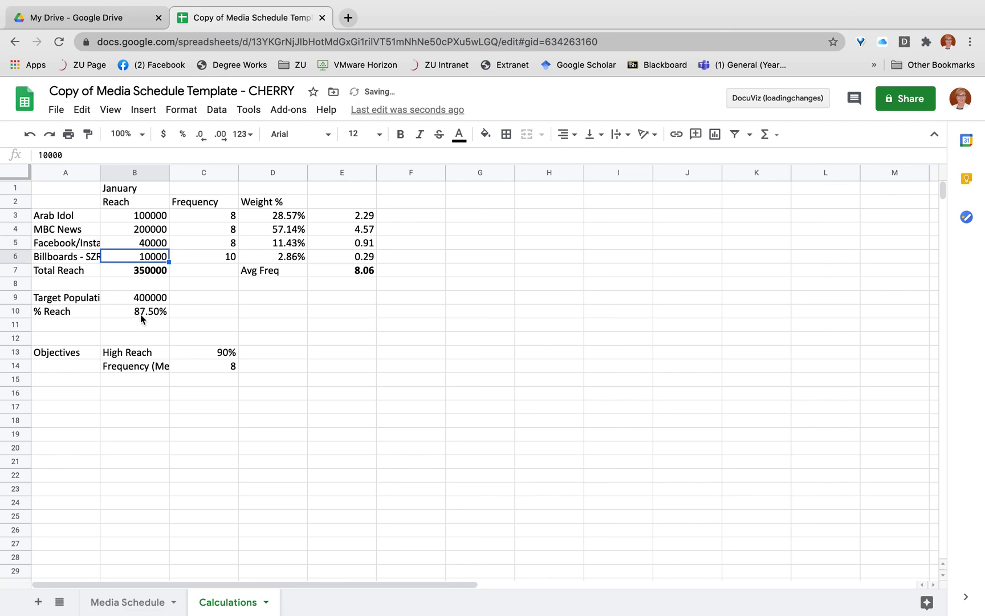
click(145, 246)
text(50)
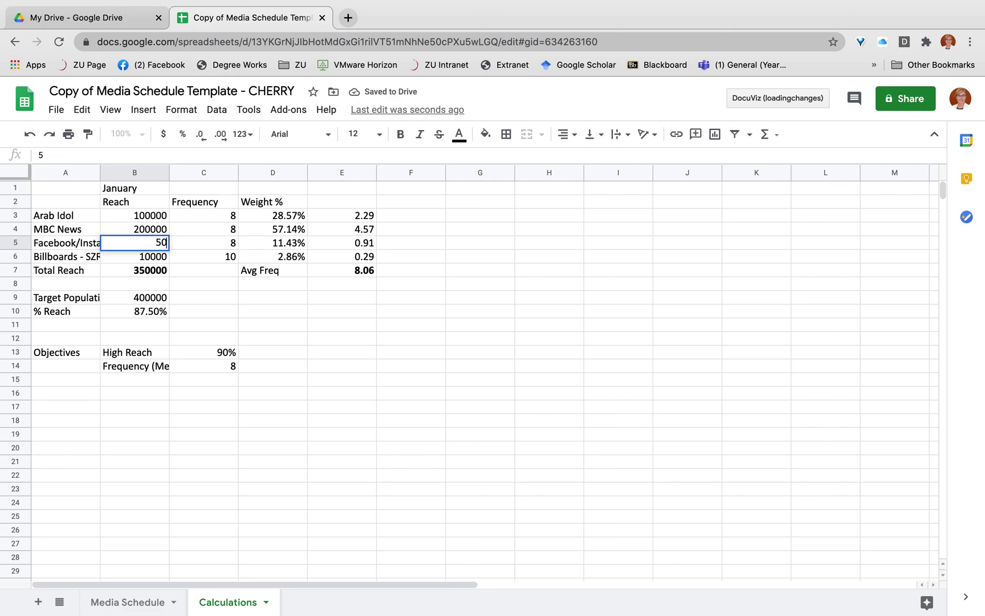
text(0000)
key(Return)
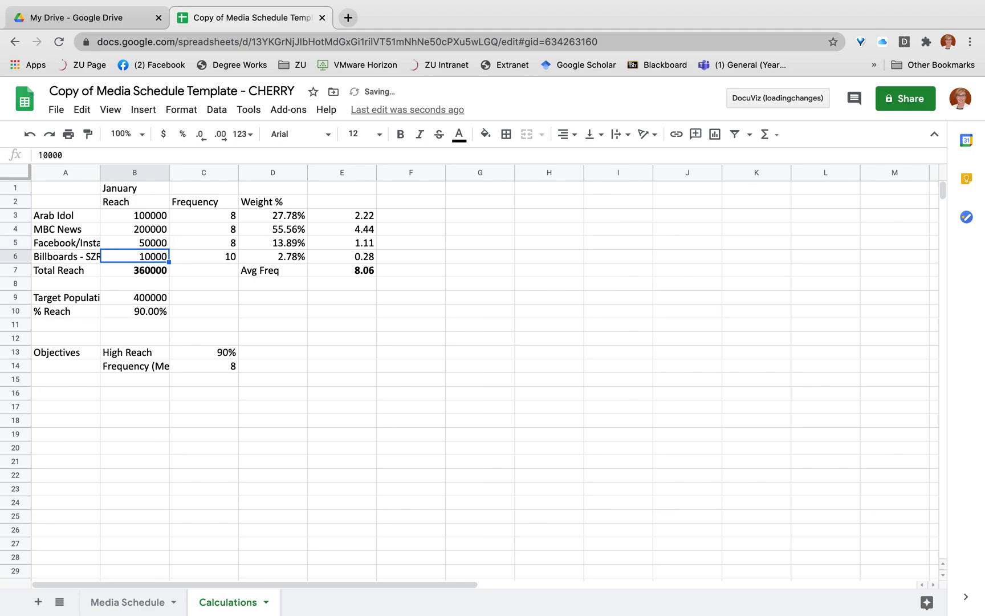